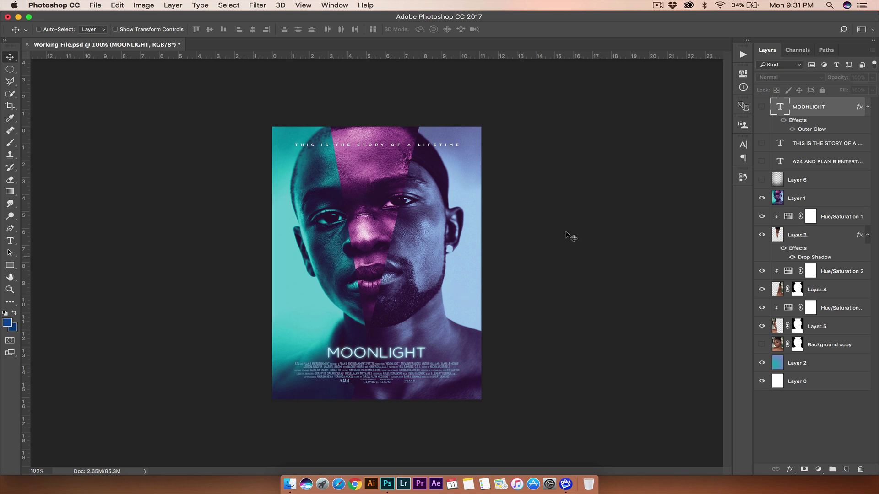
Step: Show Layer 6 and the credits, tagline and MOONLIGHT text layers, and hide the Layer 1 reference poster
click(762, 180)
click(762, 161)
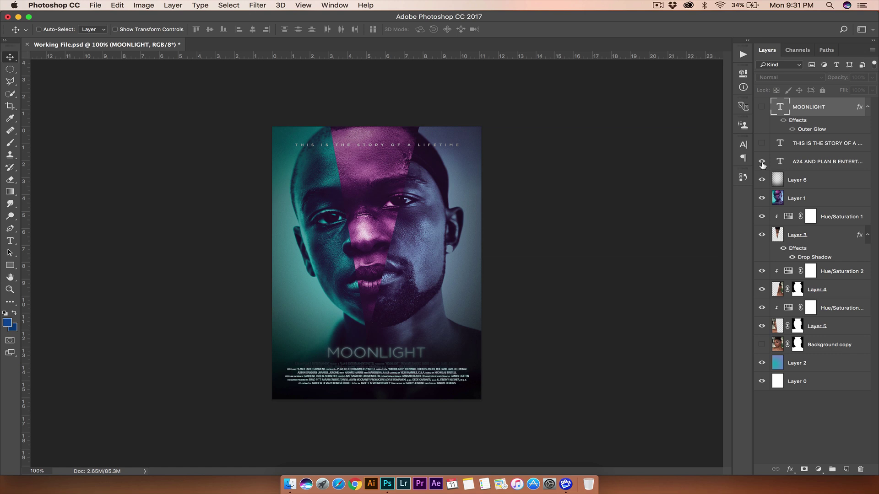
click(761, 162)
click(762, 143)
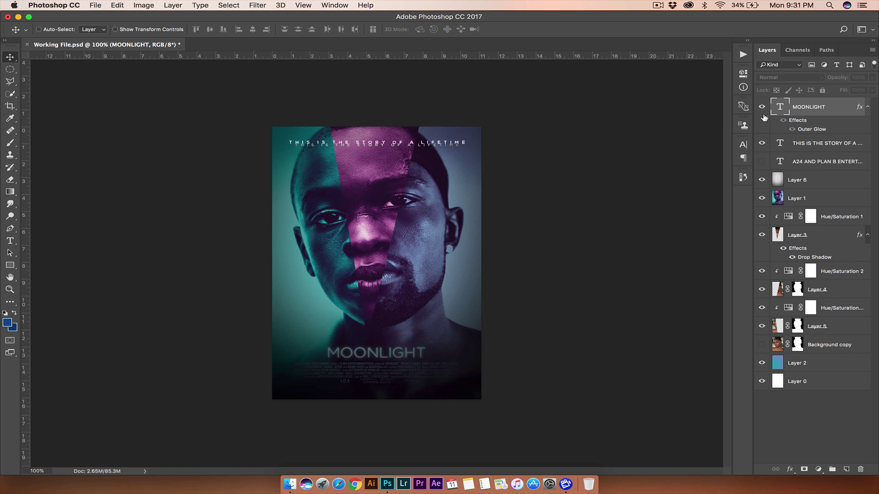
click(762, 108)
click(763, 161)
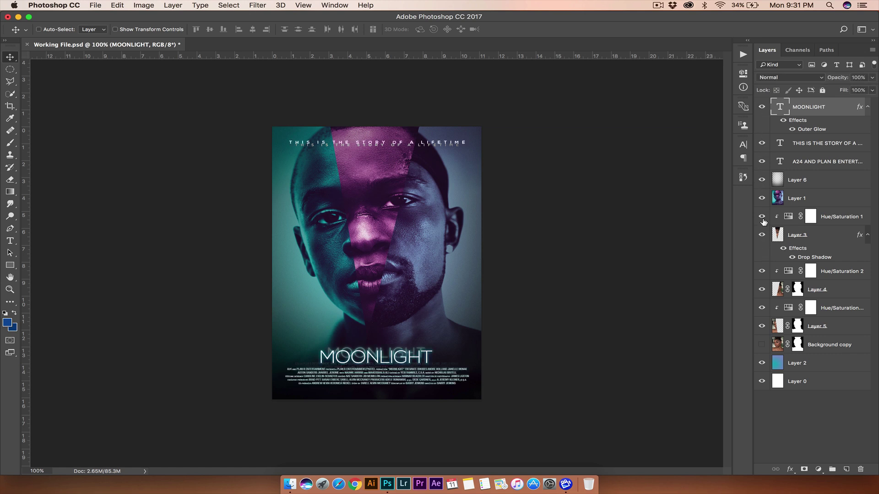
click(762, 200)
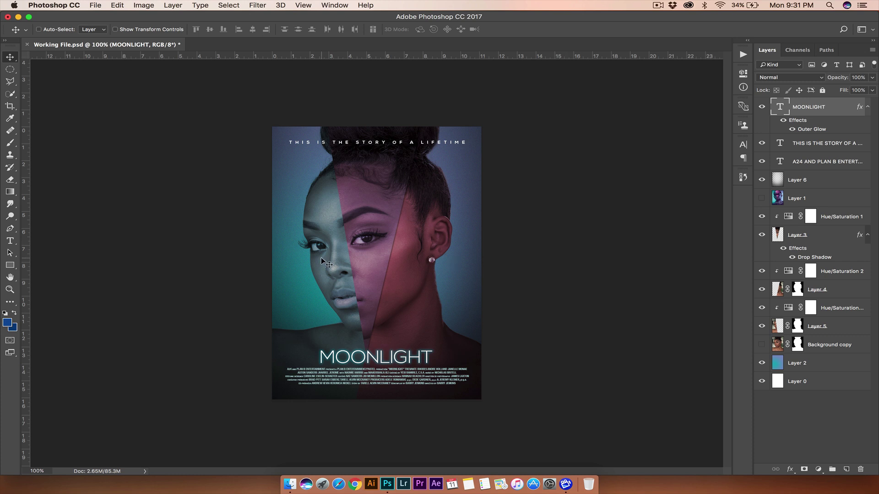
Step: Switch to Finder and look through the Files Used folder and its nexa font subfolder
click(291, 484)
click(59, 246)
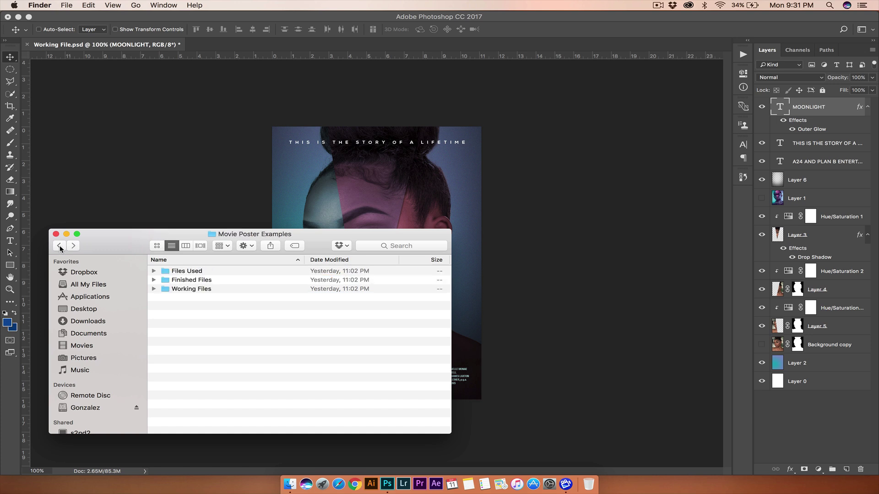
double_click(191, 271)
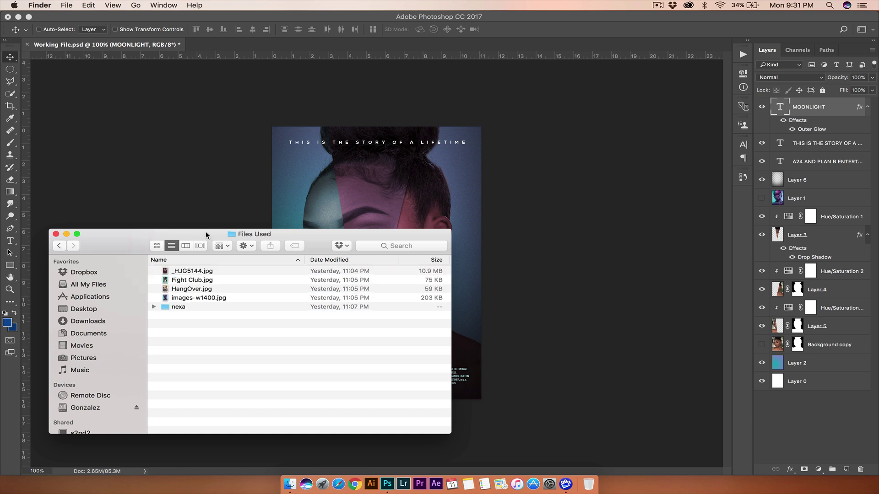
drag(205, 235, 267, 190)
double_click(238, 264)
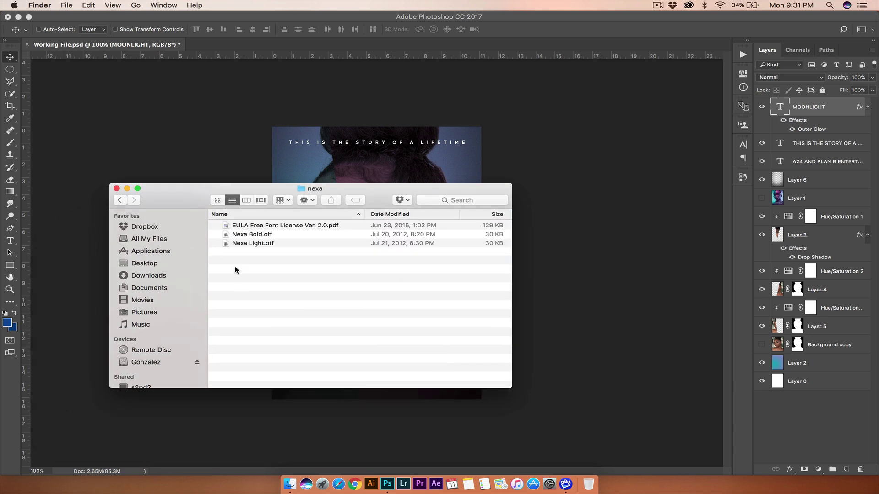
drag(244, 258, 273, 237)
click(255, 275)
click(119, 200)
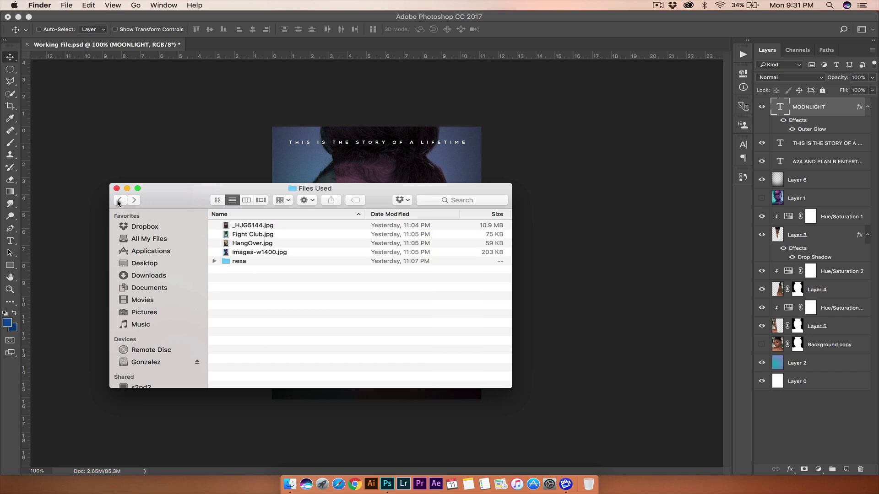
Step: Preview the reference poster images-w1400.jpg in the Files Used folder
click(239, 253)
key(space)
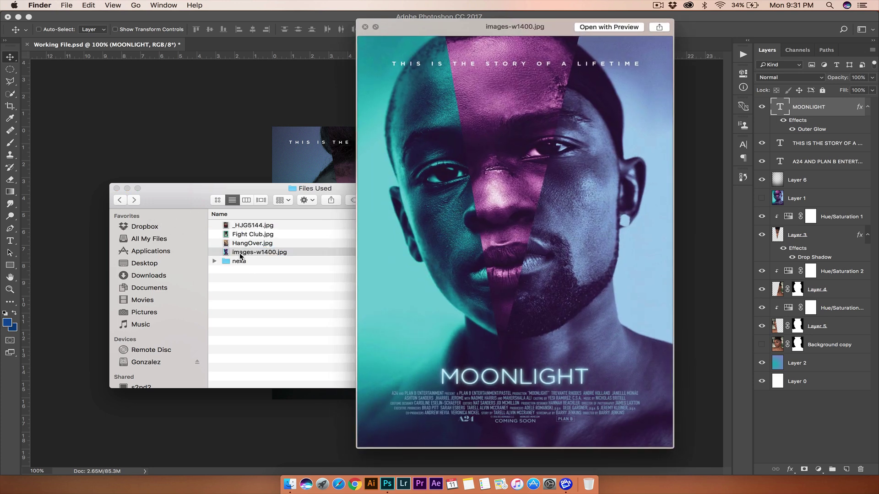
key(space)
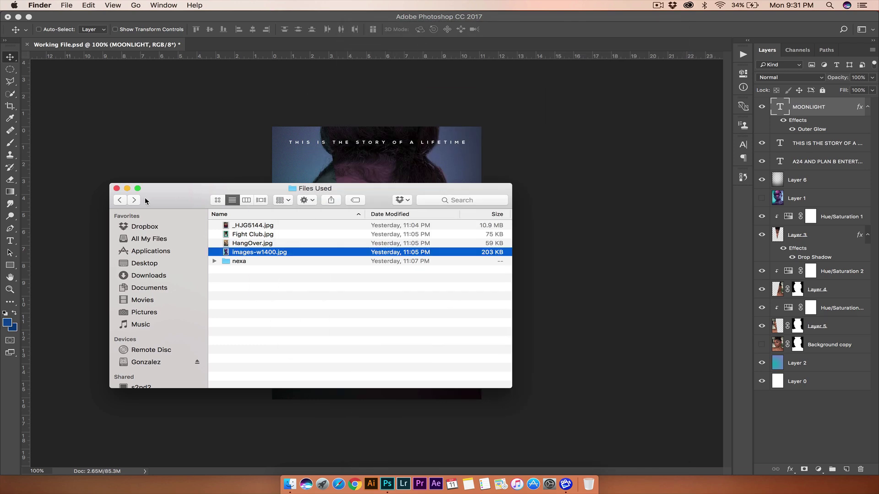
Step: Go through the Files Used folder again and preview the photo _HJG5144.jpg
click(120, 200)
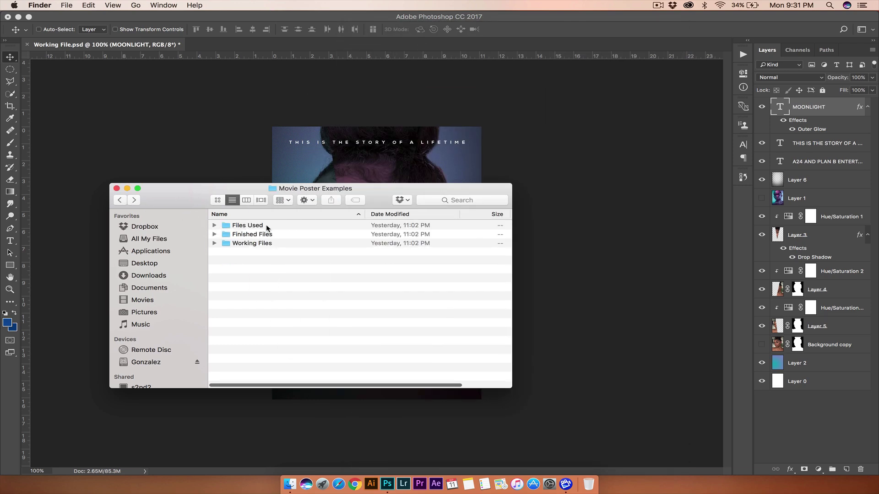
double_click(243, 226)
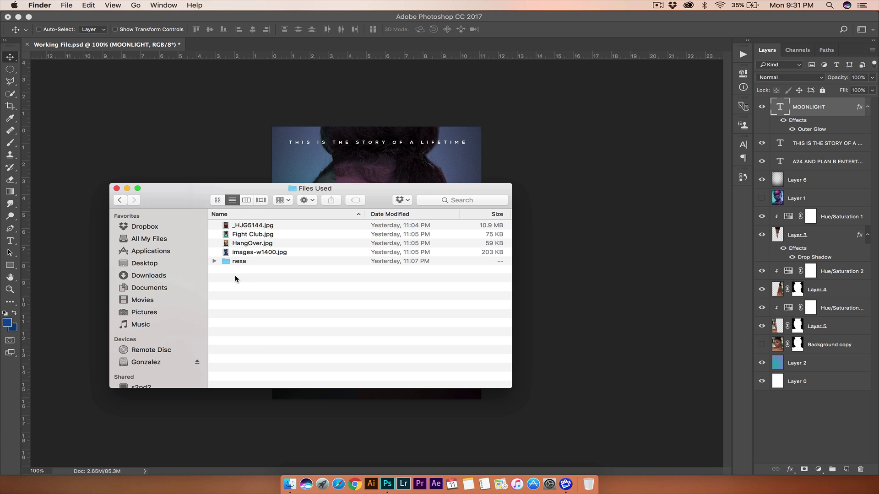
drag(236, 280, 268, 222)
click(243, 301)
click(119, 200)
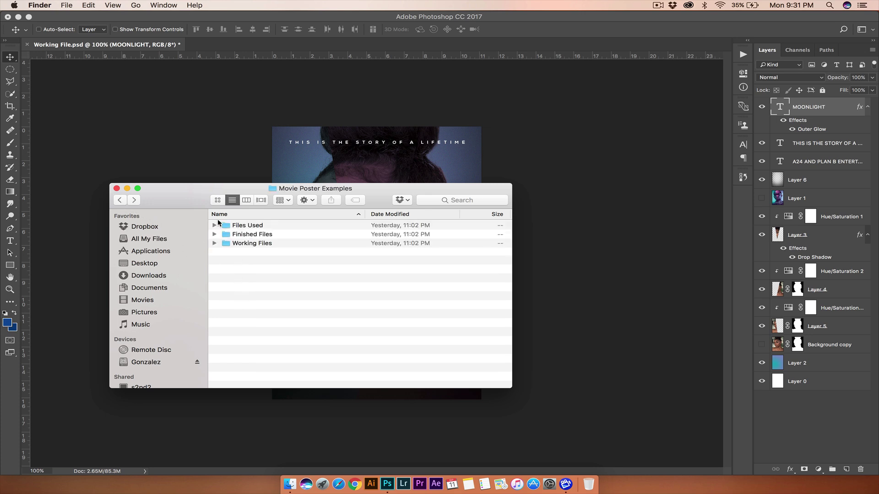
double_click(243, 226)
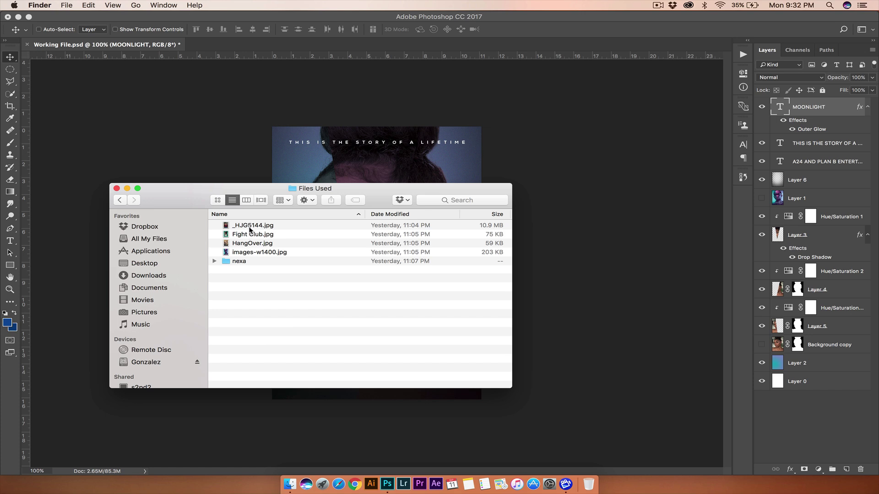
click(250, 230)
key(space)
key(space)
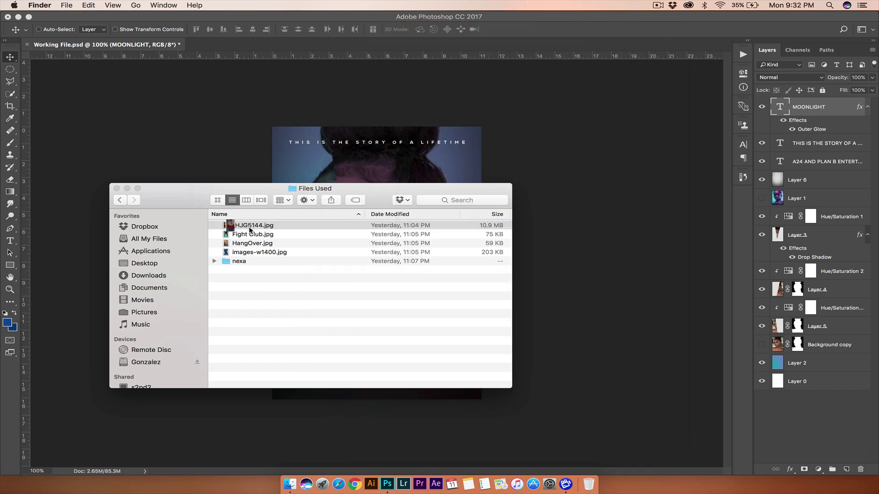
Step: Look at the PSD files in the Working Files folder and return to Photoshop
click(119, 200)
double_click(248, 246)
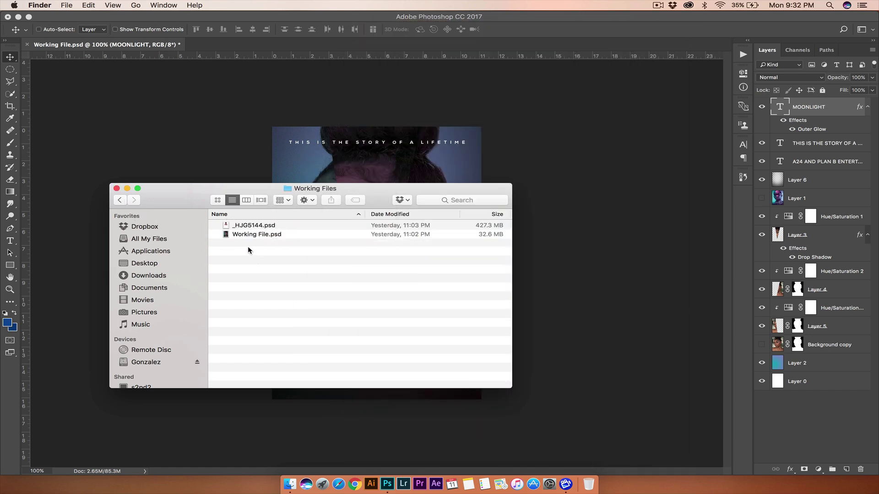
click(251, 234)
click(246, 225)
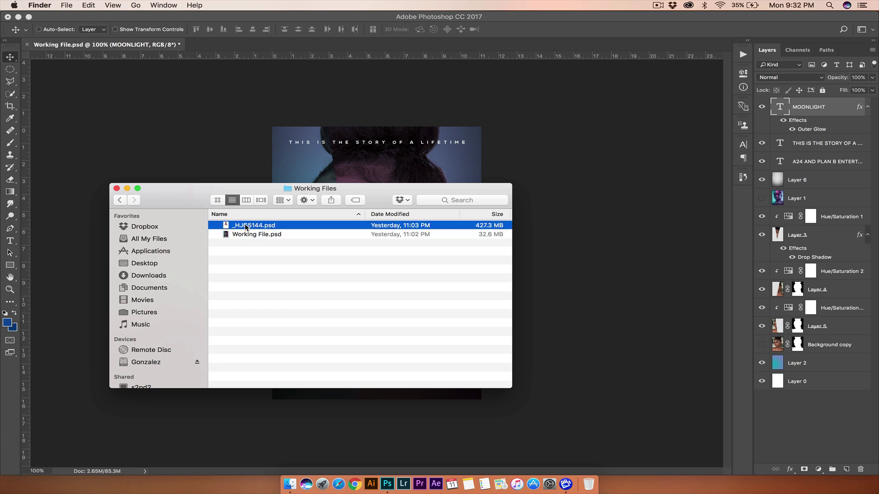
click(120, 200)
click(206, 158)
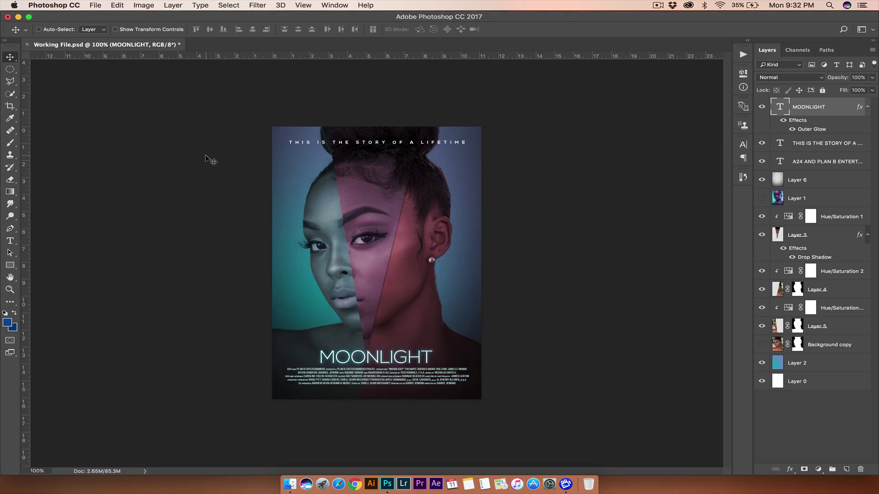
Step: Start a new document with inches as the unit and a resolution of 300 pixels/inch
click(98, 8)
click(105, 23)
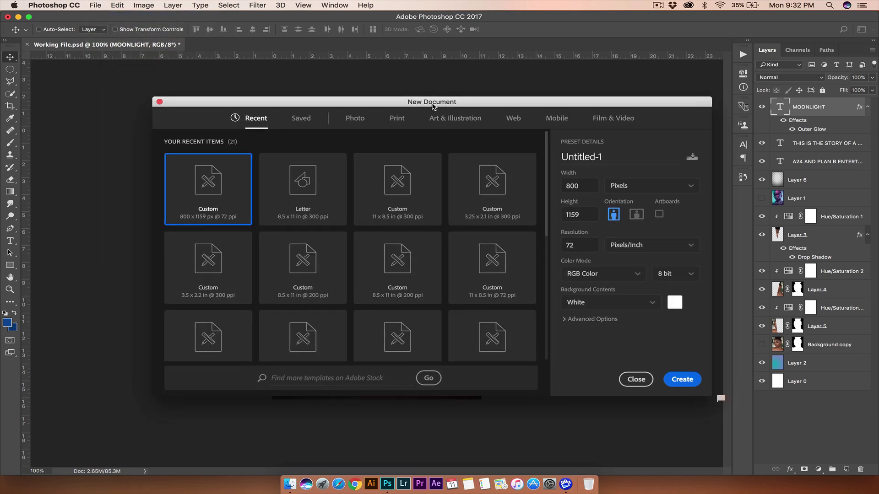
drag(432, 106, 417, 94)
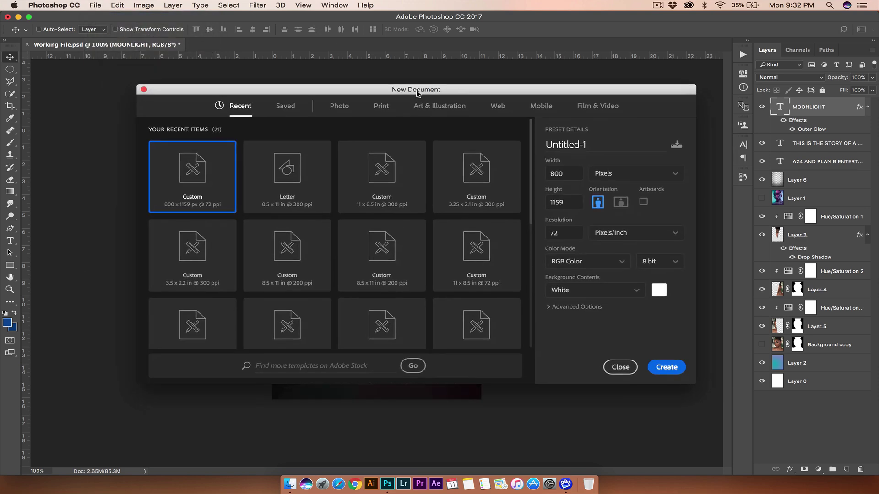
click(617, 176)
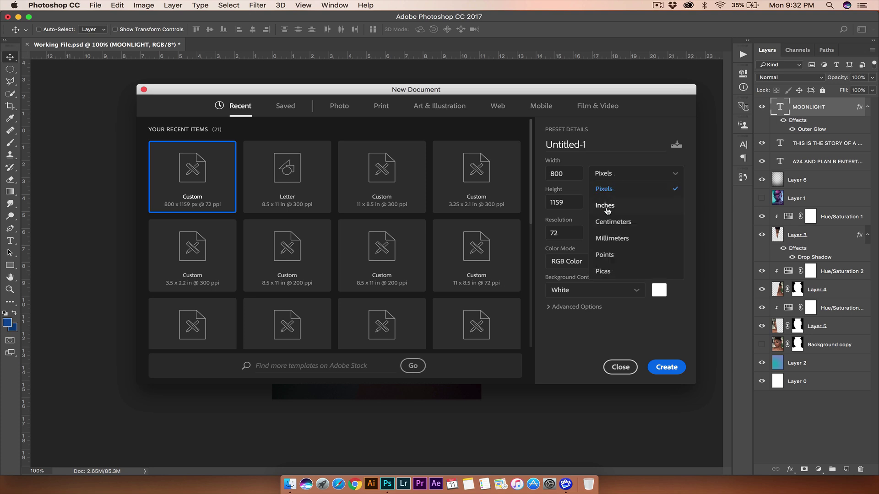
click(611, 204)
double_click(561, 234)
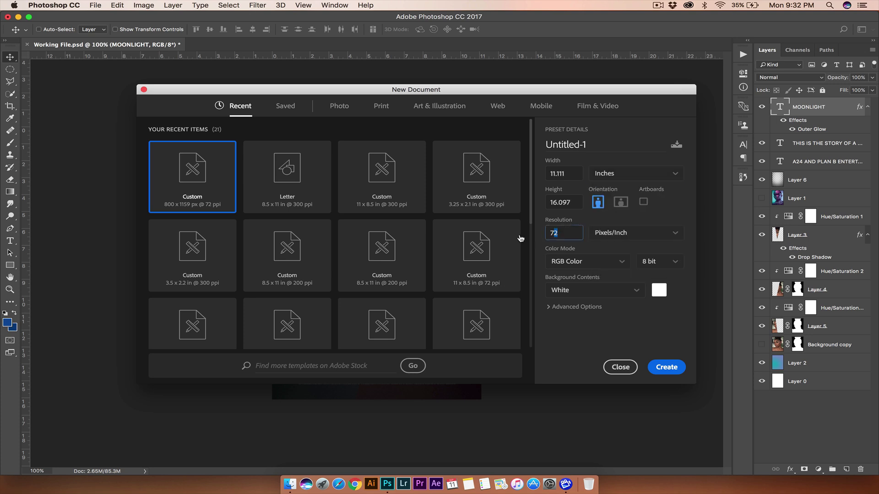
text(300)
Step: Set the new document's width to 11 and height to 16 inches, and create it
double_click(569, 174)
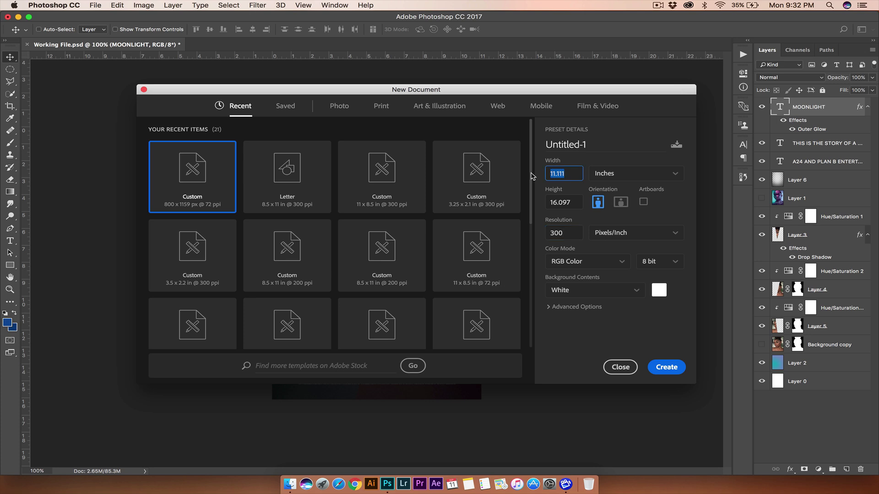
text(11)
double_click(577, 202)
text(16)
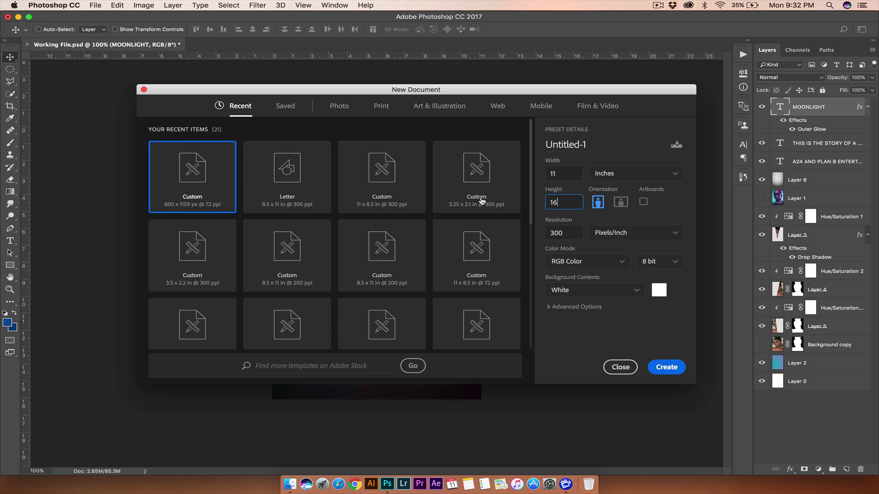
click(672, 371)
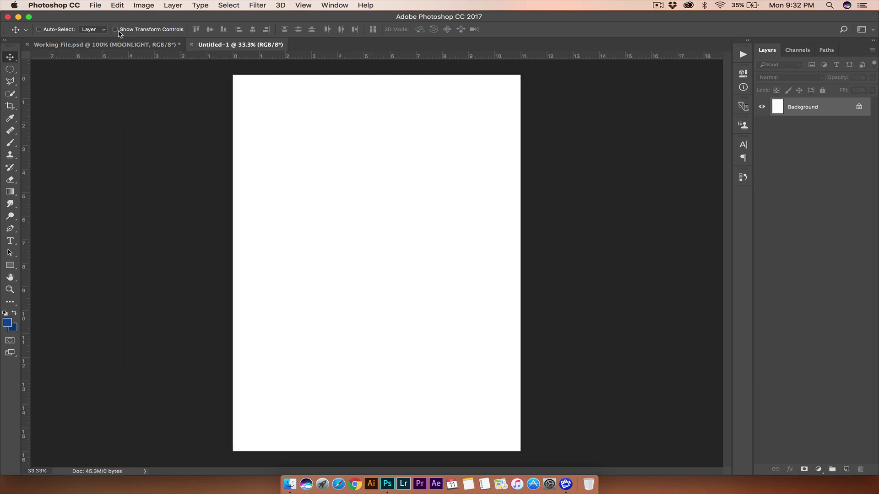
Step: Start placing an embedded file and browse to the Files Used folder inside Movie Poster Examples
click(96, 6)
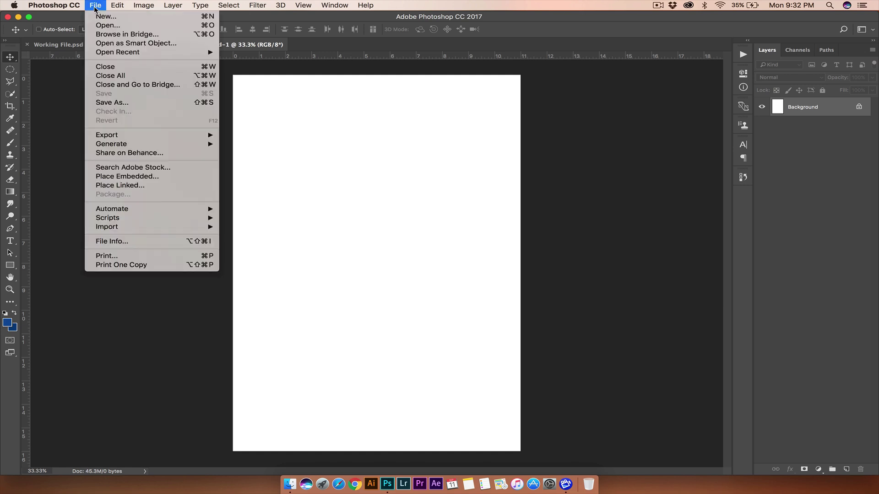
click(138, 177)
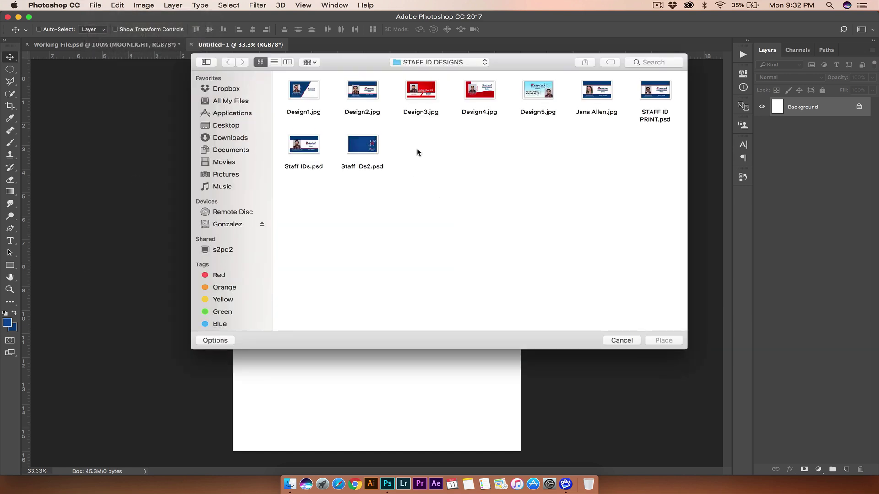
click(223, 225)
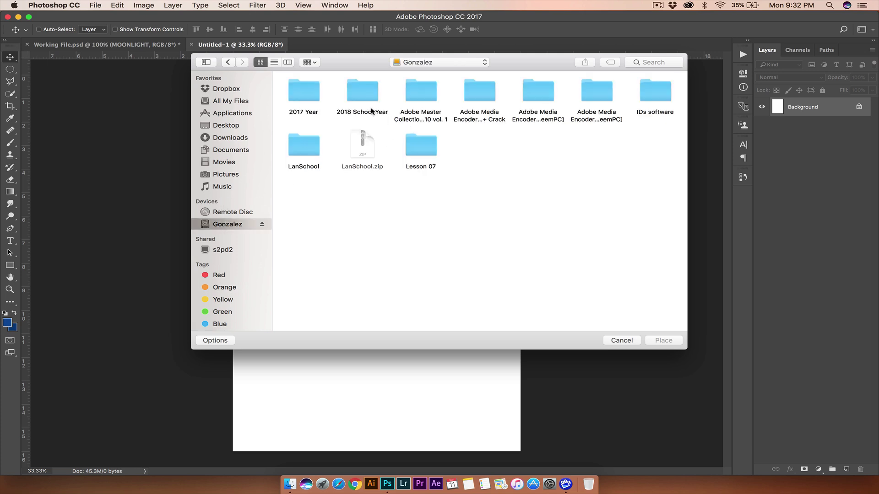
double_click(364, 89)
double_click(366, 94)
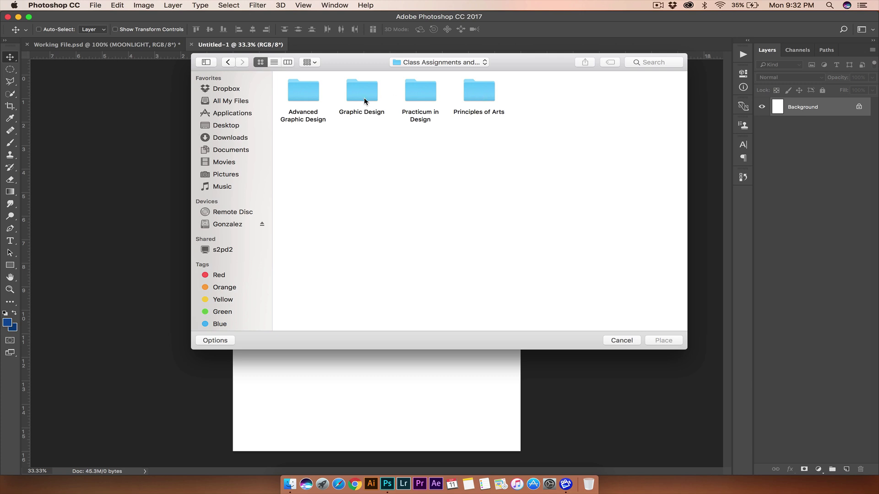
double_click(364, 98)
double_click(312, 98)
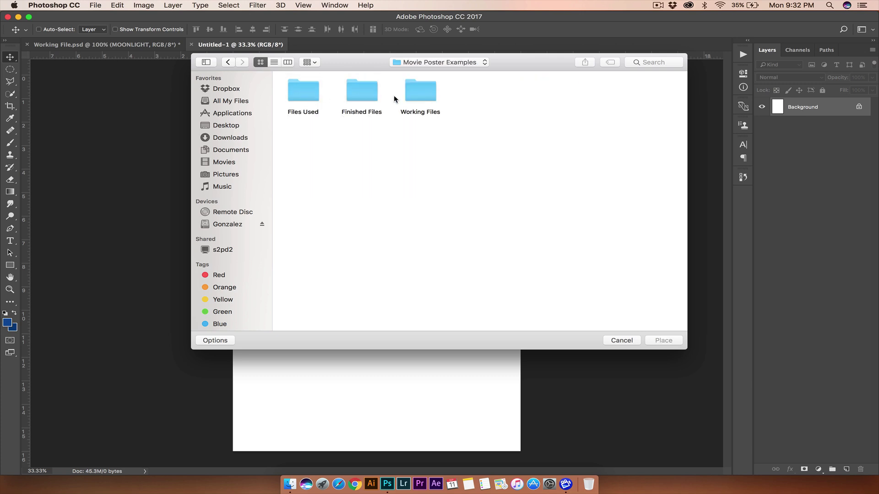
double_click(306, 86)
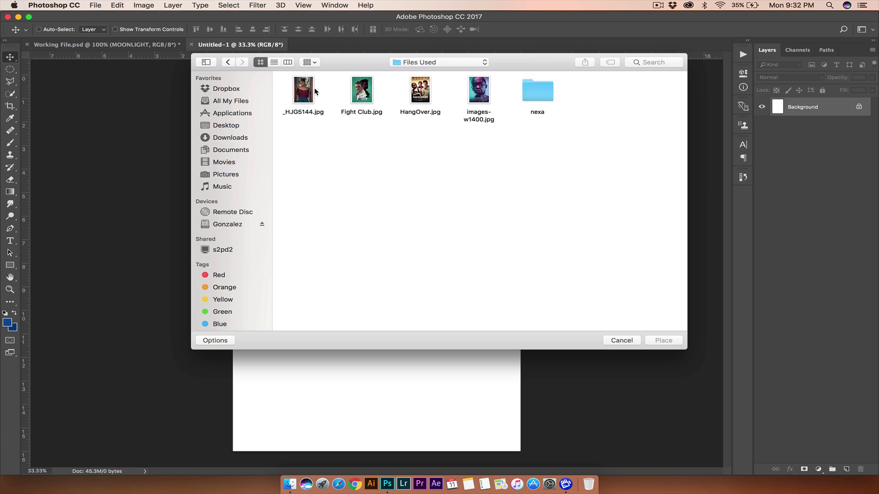
Step: Place images-w1400.jpg and enlarge it slightly to fill the whole canvas
click(481, 103)
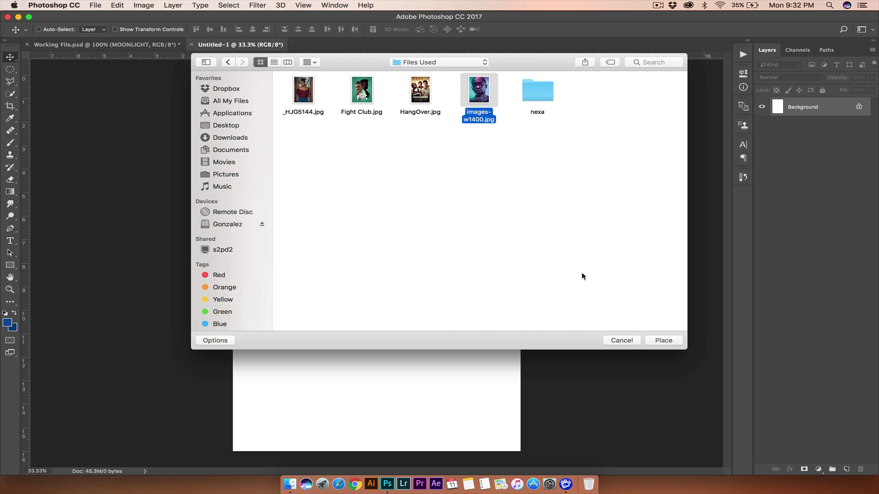
click(664, 341)
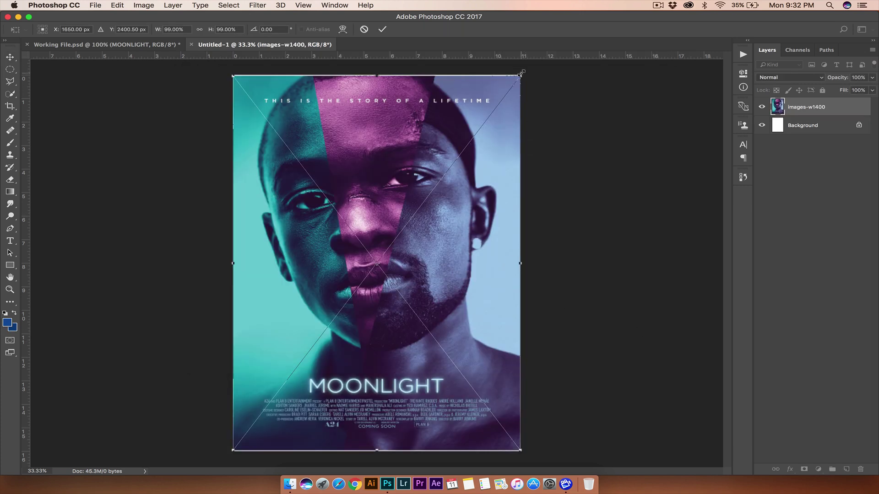
drag(520, 73, 523, 73)
key(Return)
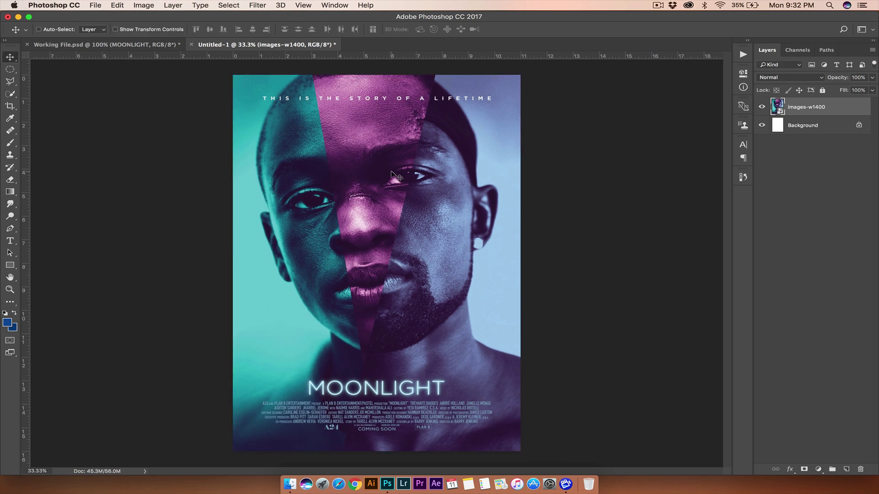
Step: Open the photo _HJG5144.jpg from the Files Used folder as a separate document
click(95, 5)
click(106, 26)
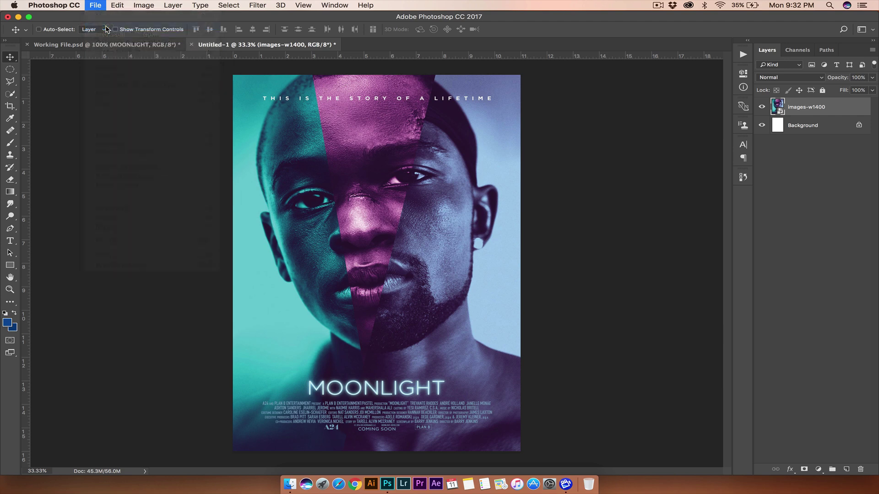
click(307, 93)
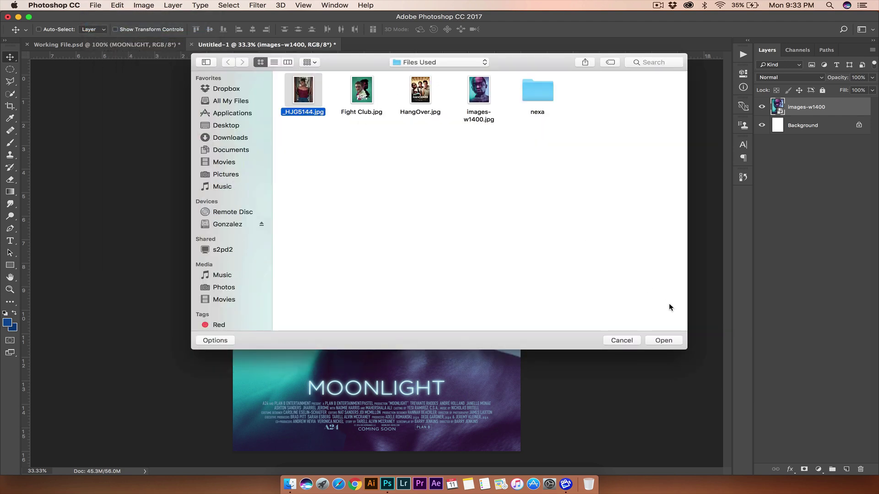
click(668, 344)
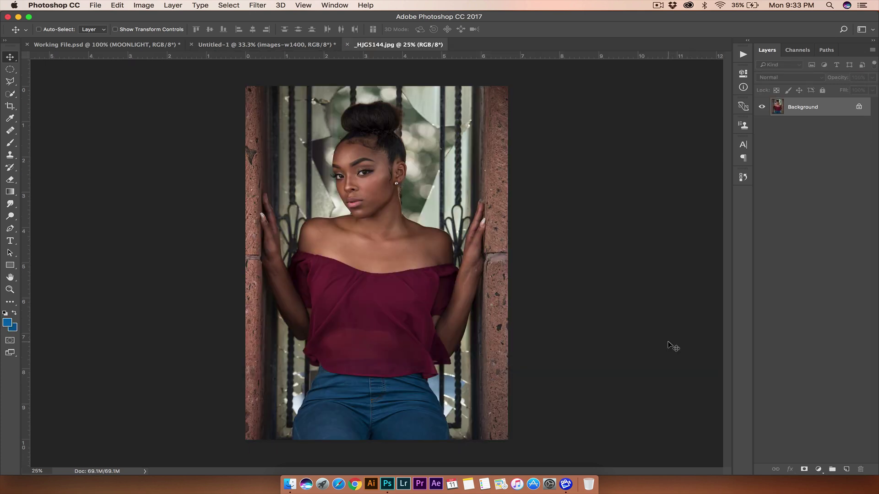
Step: Select the woman's hair, face, neck and bare shoulders with the Quick Selection tool, stopping at the top of her blouse
scroll(347, 208, up, 1)
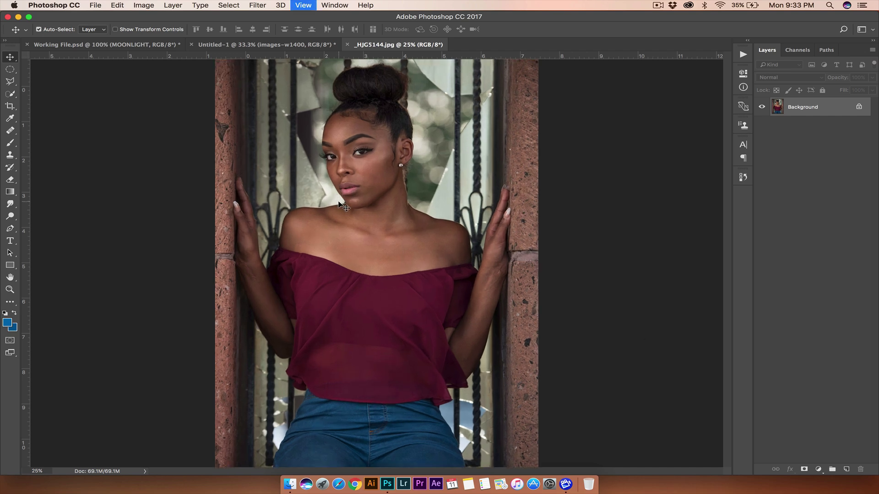
scroll(311, 247, up, 5)
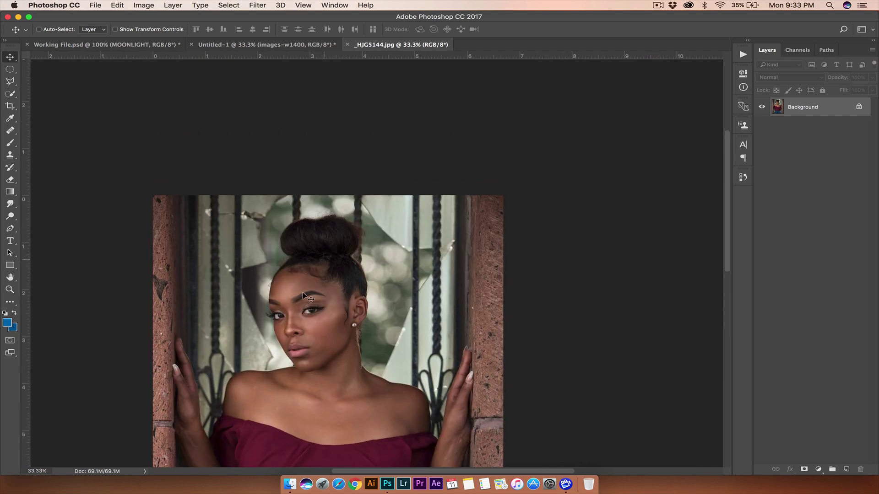
scroll(377, 410, down, 2)
scroll(378, 410, left, 1)
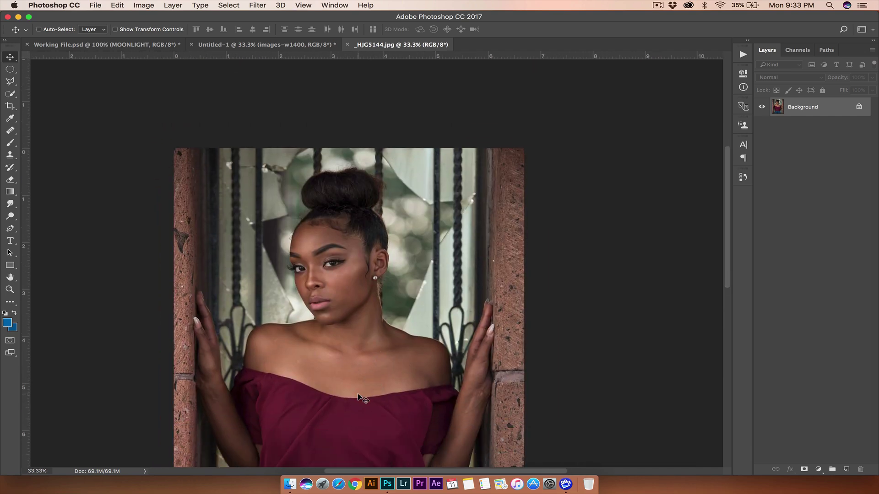
click(10, 93)
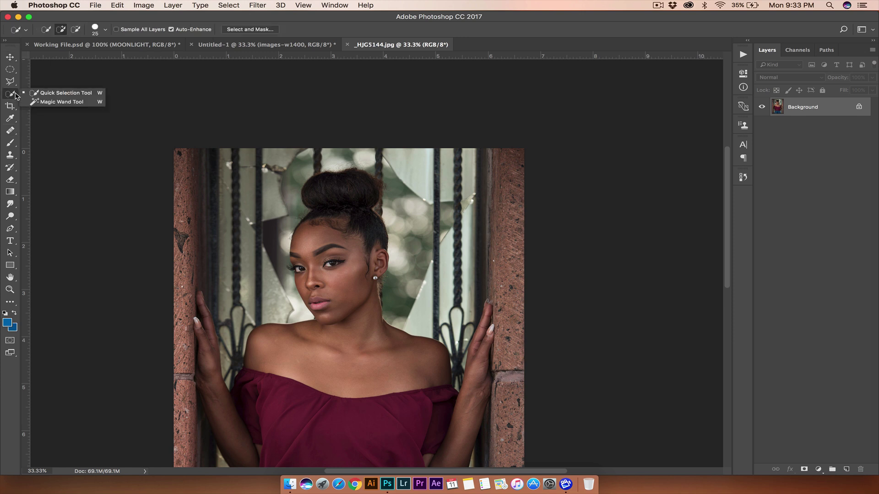
click(51, 95)
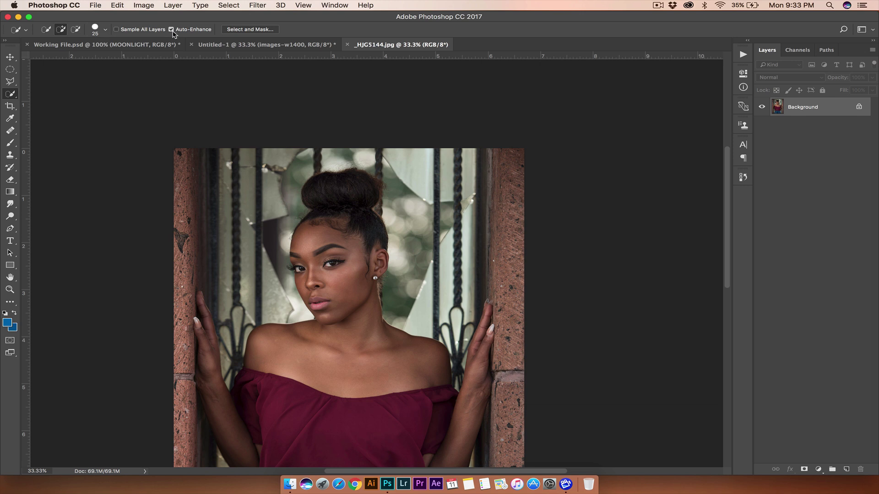
click(105, 30)
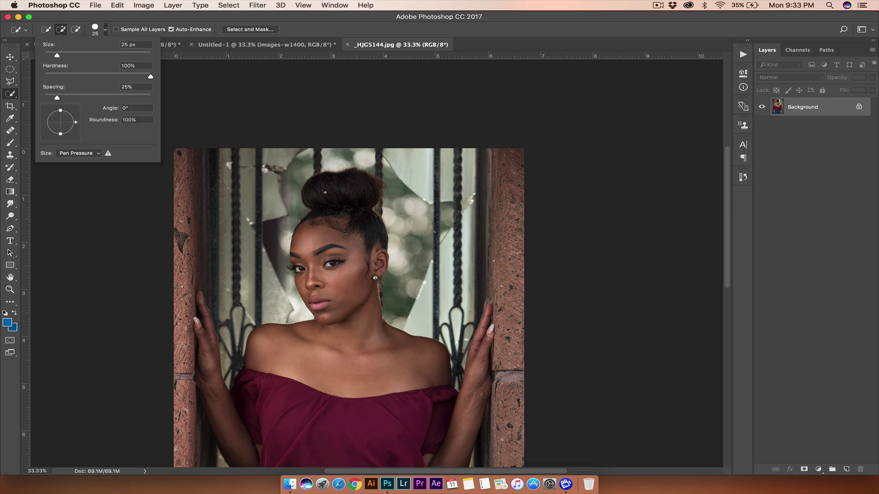
click(309, 186)
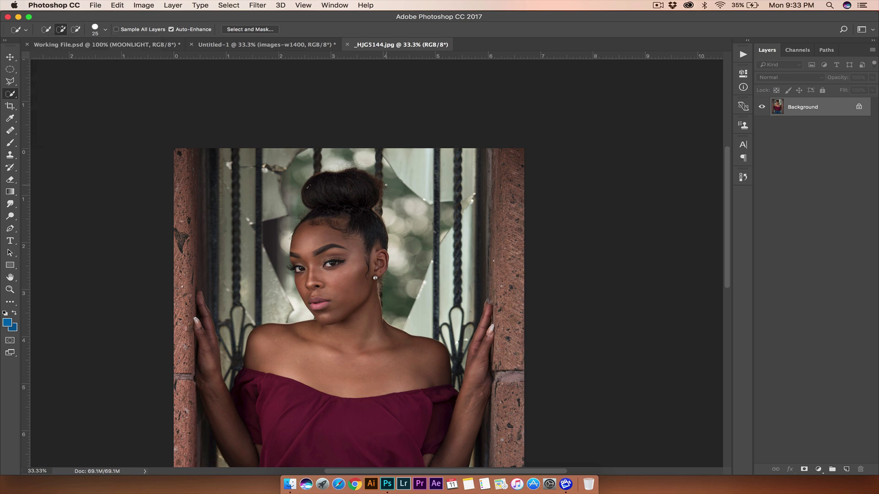
key(super+equal)
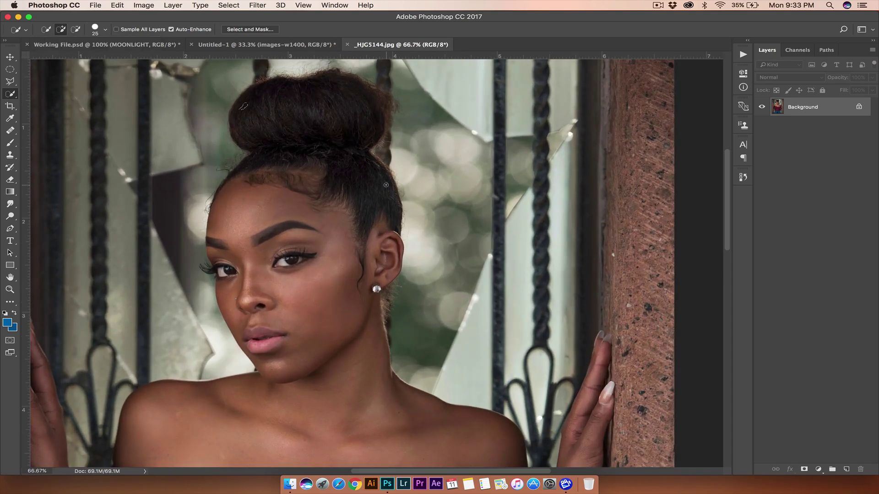
scroll(333, 229, up, 5)
scroll(332, 229, left, 3)
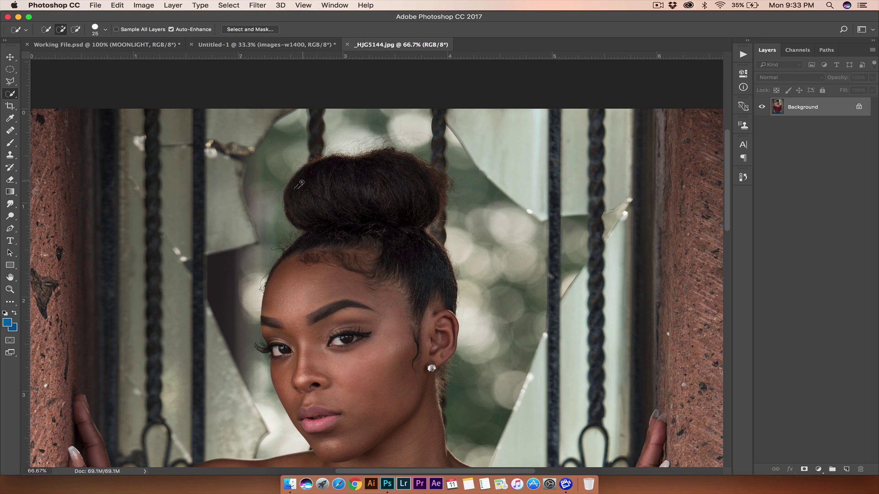
mouse_move(307, 174)
mouse_down()
mouse_move(381, 161)
mouse_move(408, 169)
mouse_move(425, 187)
mouse_move(409, 221)
mouse_move(397, 131)
mouse_move(301, 132)
mouse_move(466, 153)
mouse_move(374, 132)
mouse_move(415, 201)
mouse_move(403, 236)
mouse_move(429, 248)
mouse_move(444, 313)
mouse_up()
drag(431, 366, 435, 408)
scroll(435, 435, down, 5)
mouse_move(425, 251)
mouse_down()
mouse_move(438, 298)
mouse_move(529, 345)
mouse_up()
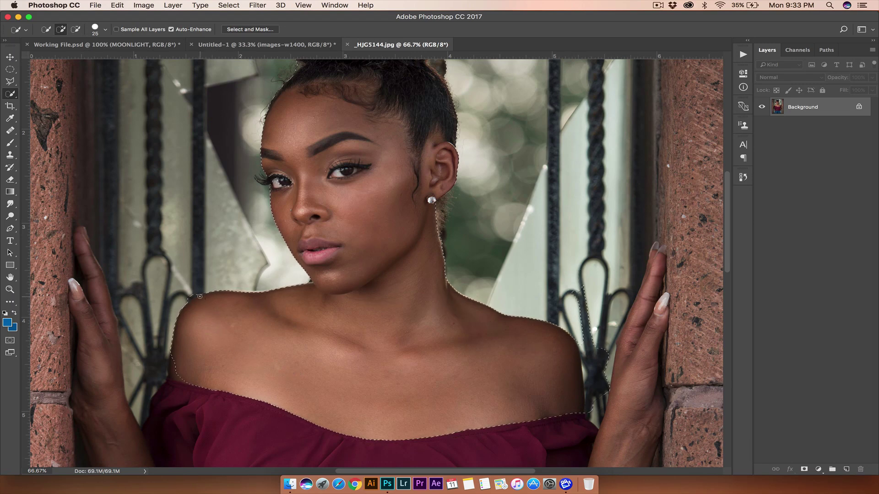
Step: Subtract the gate area beside the woman's shoulder from the selection and add back the missing shoulder edge
key(alt)
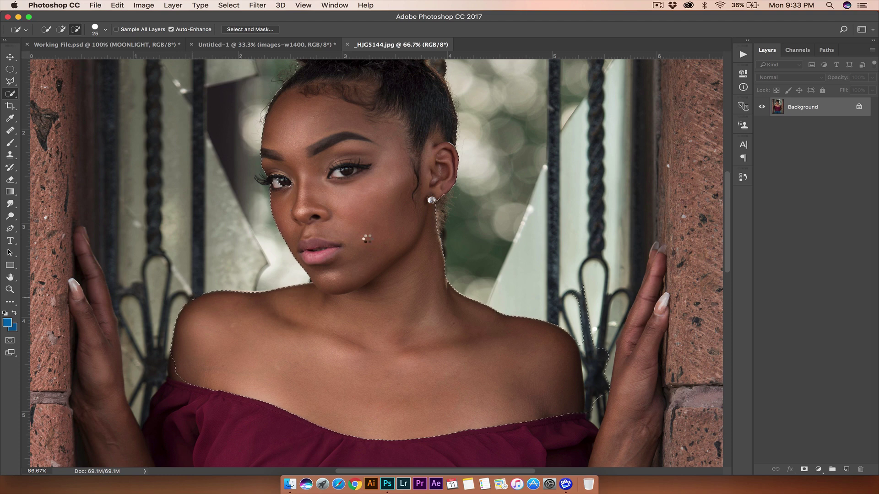
alt+click(584, 342)
drag(588, 377, 597, 409)
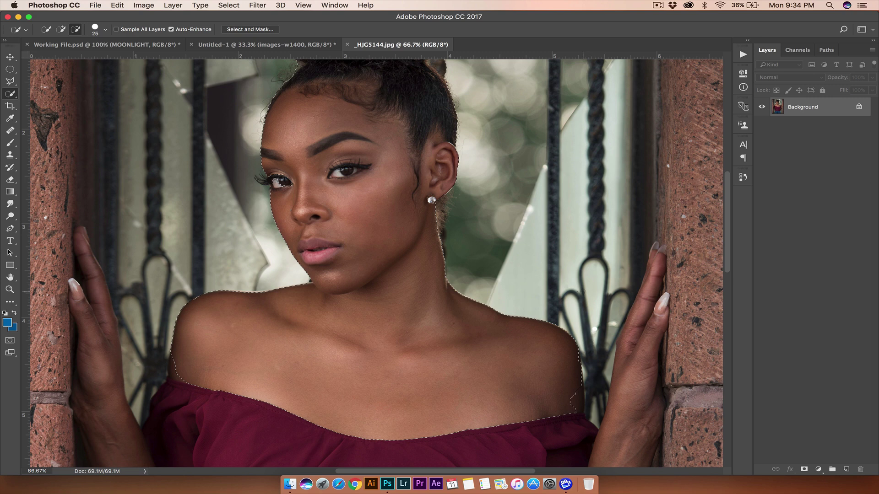
click(576, 388)
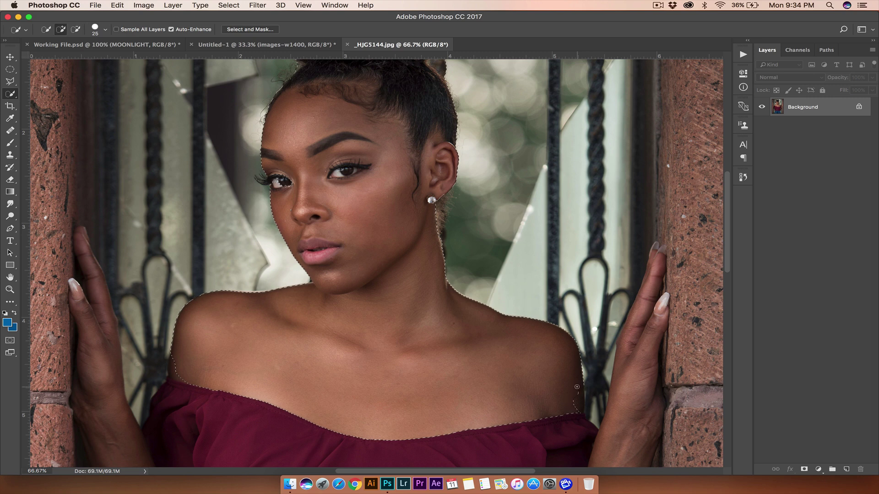
drag(577, 387, 579, 391)
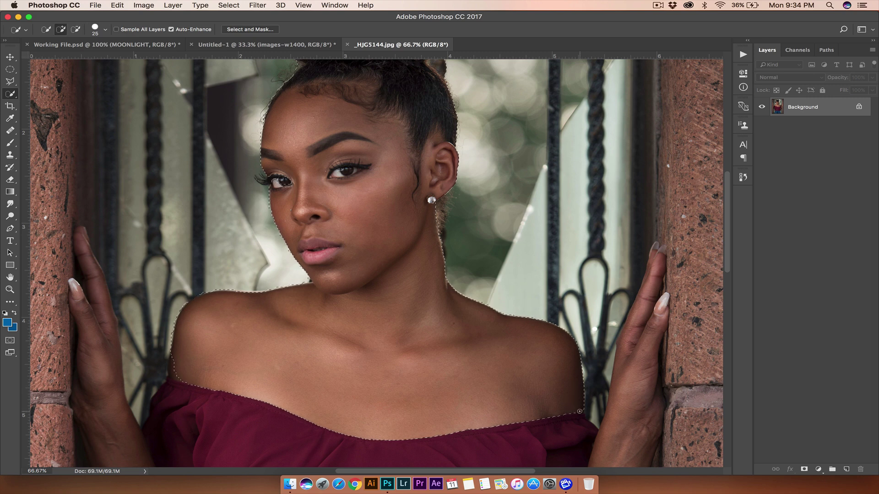
Step: Trim the selection where it spills onto the gate bar beside the hair bun
scroll(408, 311, up, 5)
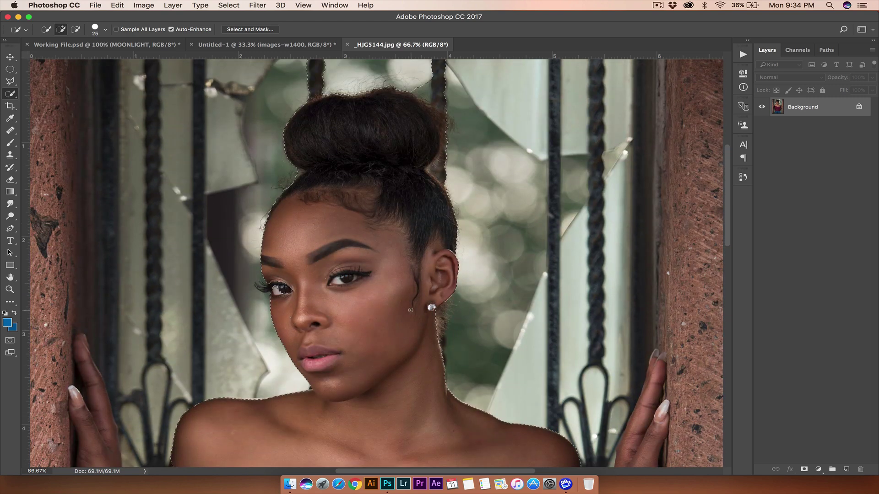
key(alt)
click(436, 167)
Step: Deselect the whole selection and undo the deselection
click(231, 5)
click(241, 27)
key(super+z)
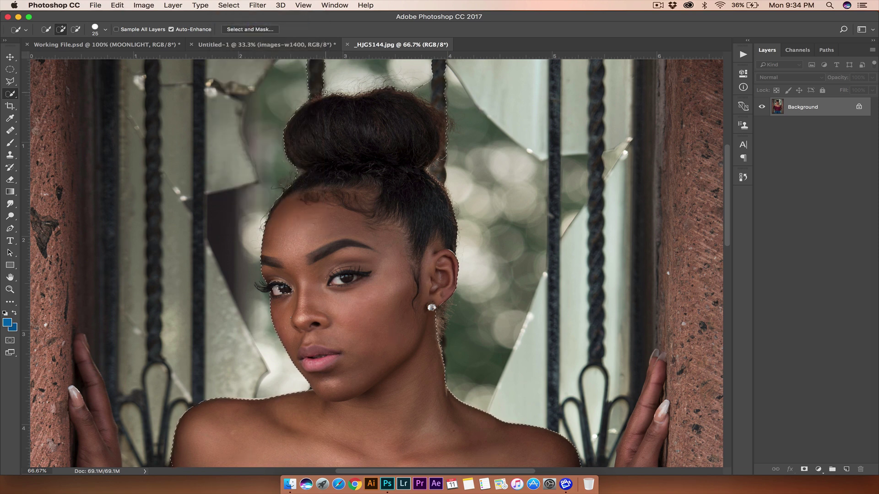
key(alt)
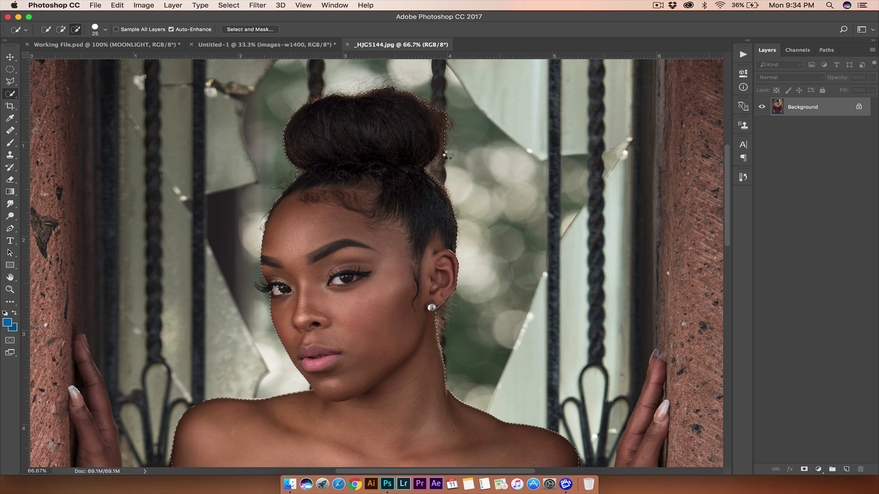
key(alt)
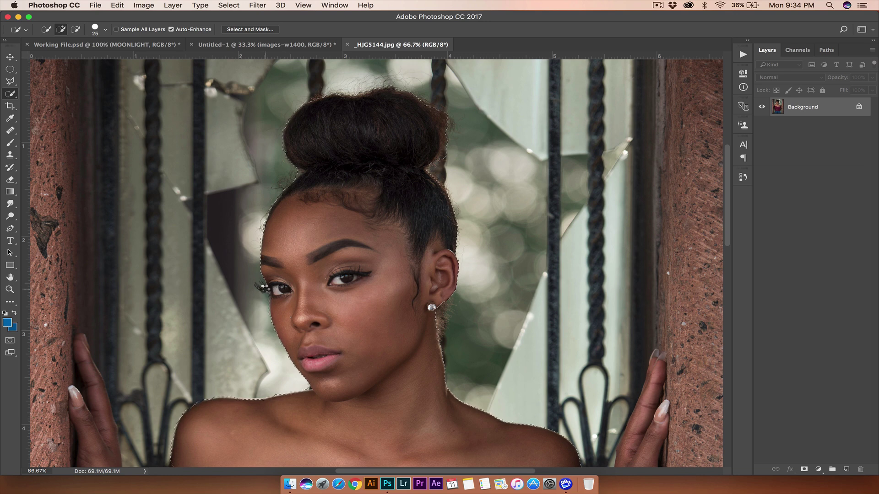
scroll(355, 329, down, 8)
scroll(355, 328, left, 2)
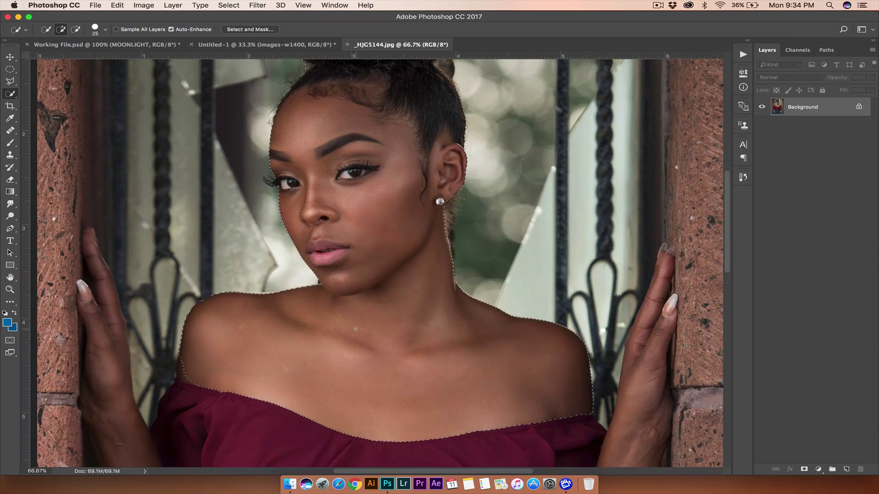
scroll(355, 329, up, 8)
scroll(356, 328, right, 3)
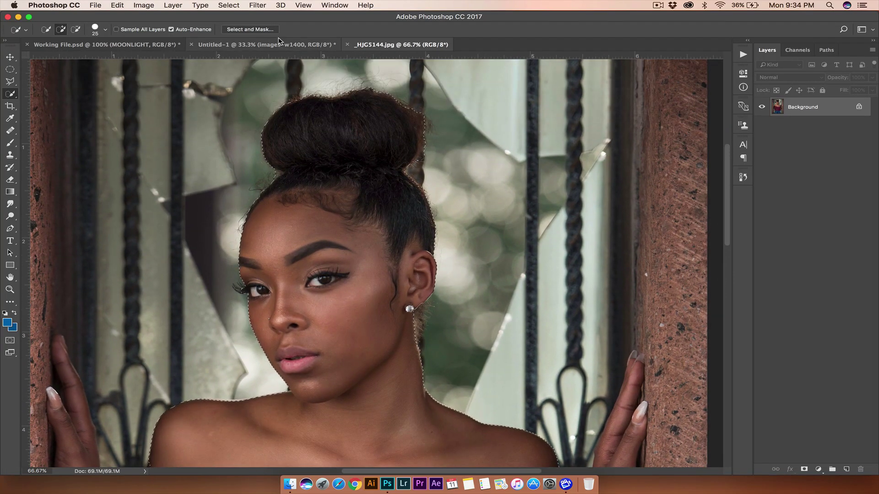
Step: Open the selection in Select and Mask, keep the On White view, and dock the floating tool palette
click(265, 31)
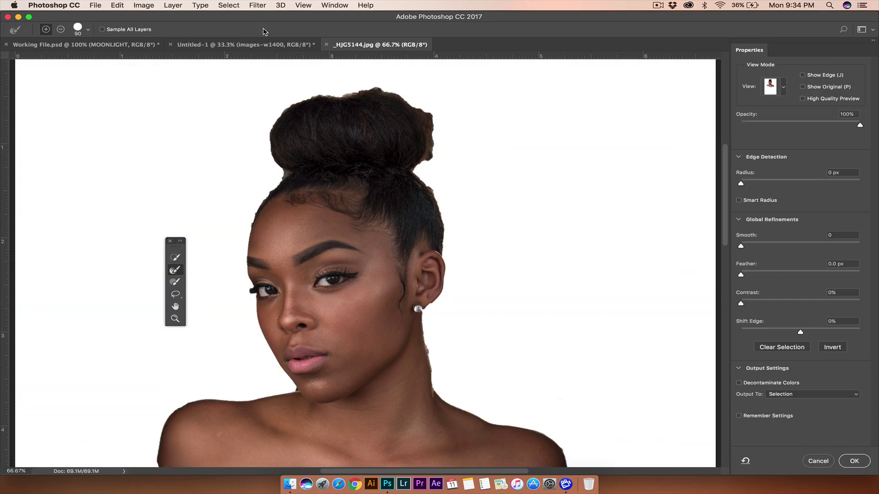
click(784, 87)
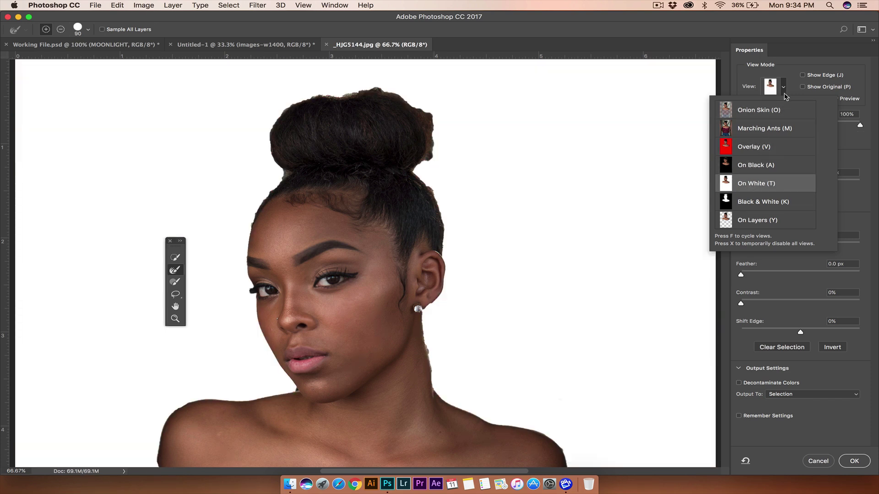
click(792, 77)
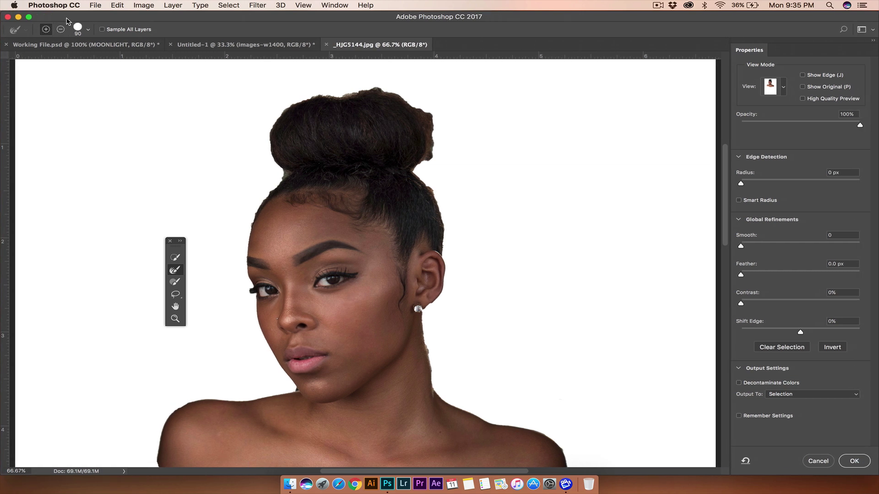
click(179, 243)
drag(184, 243, 6, 90)
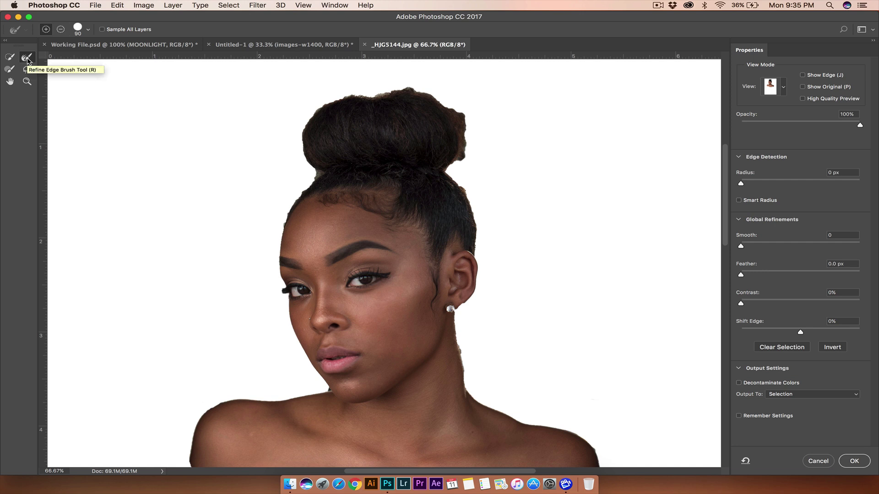
Step: Enable Smart Radius and set the edge detection radius to 3 px
click(739, 202)
click(843, 174)
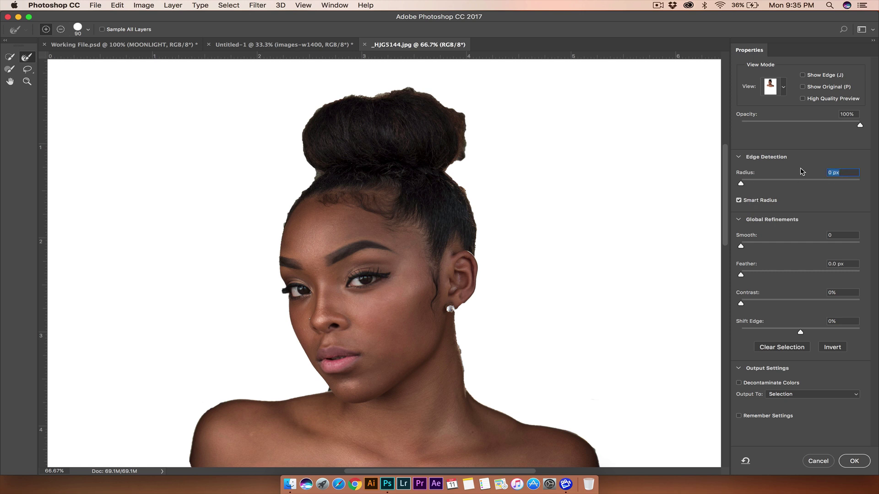
text(3)
Step: Brush along the hair bun, hairline and outer eyelashes with the Refine Edge Brush to recover the fine hairs
mouse_move(434, 125)
mouse_down()
mouse_move(415, 97)
mouse_move(331, 100)
mouse_move(307, 123)
mouse_move(305, 151)
mouse_move(317, 171)
mouse_move(282, 217)
mouse_up()
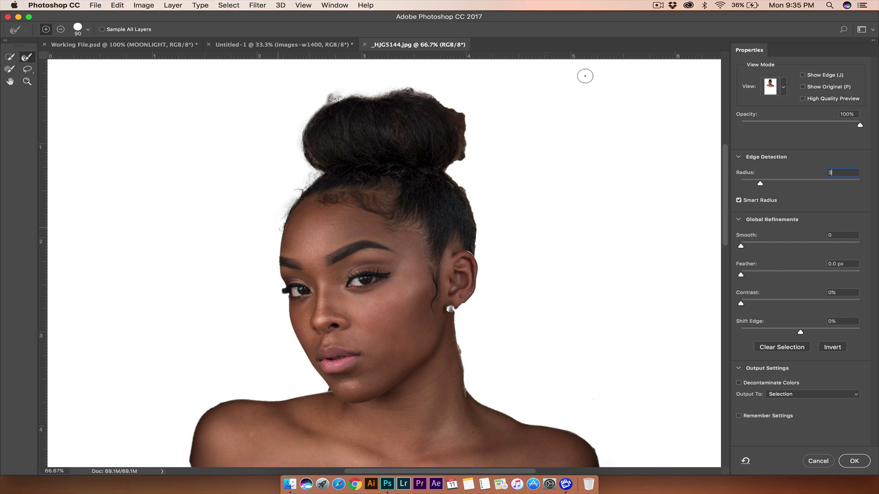
mouse_move(465, 184)
mouse_down()
mouse_move(447, 172)
mouse_move(463, 151)
mouse_move(463, 120)
mouse_move(428, 93)
mouse_up()
drag(458, 169, 447, 168)
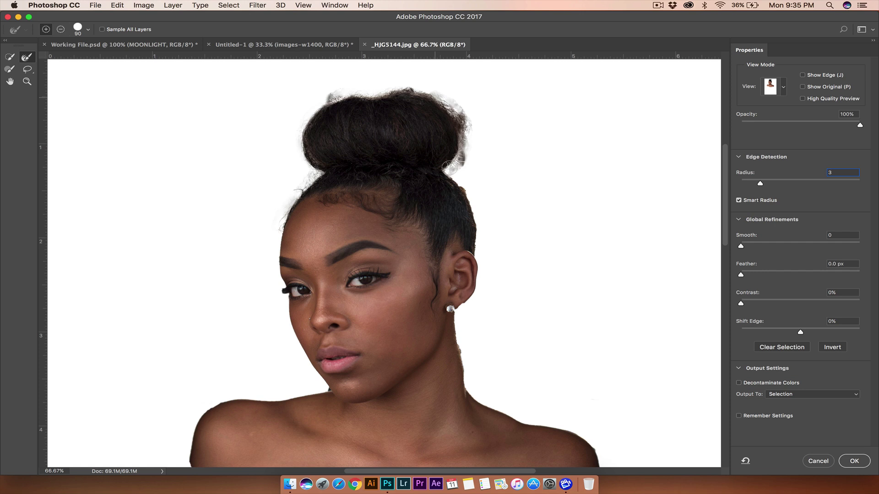
drag(470, 208, 475, 249)
drag(287, 295, 263, 284)
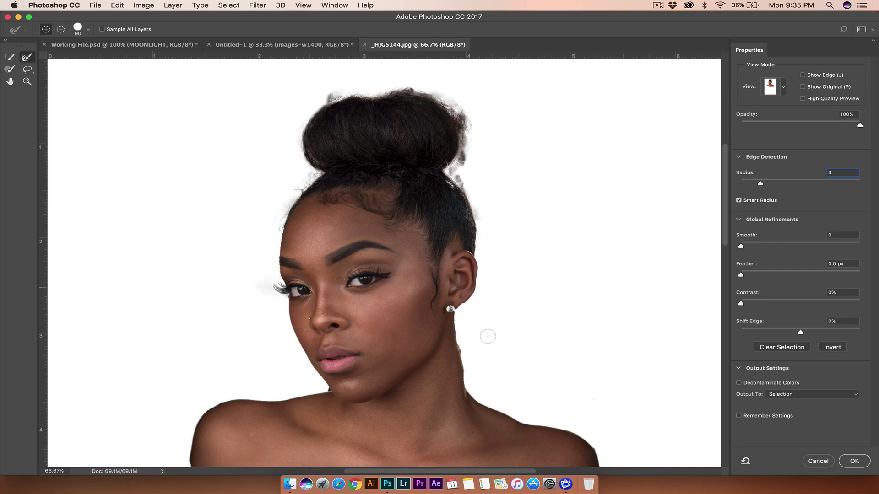
scroll(632, 410, down, 5)
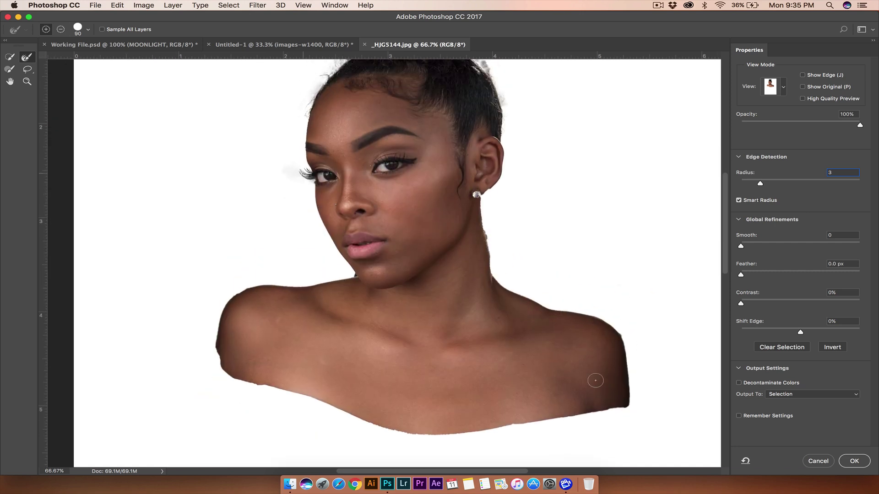
scroll(604, 361, up, 5)
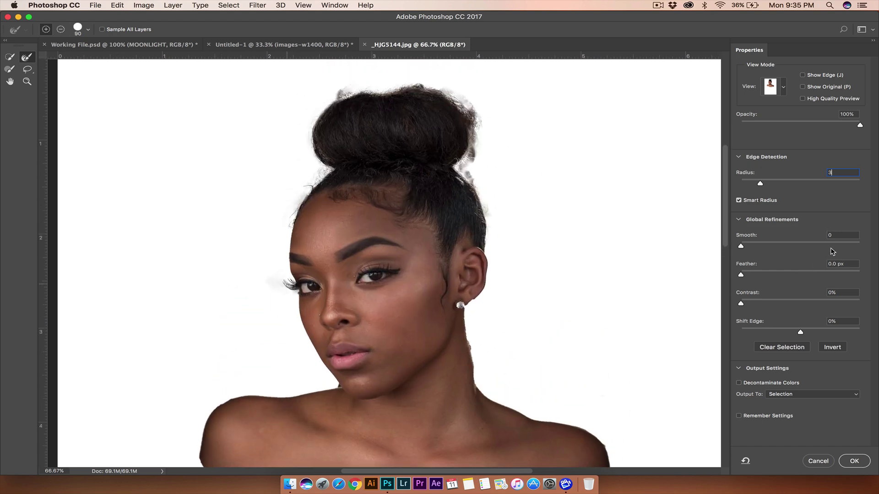
Step: Output the refined selection to a New Layer with Layer Mask and apply it
click(804, 394)
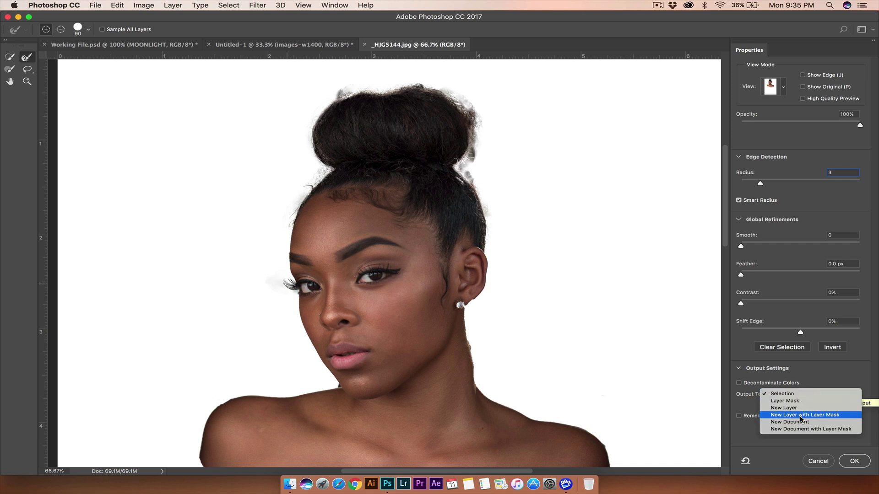
click(800, 415)
click(858, 460)
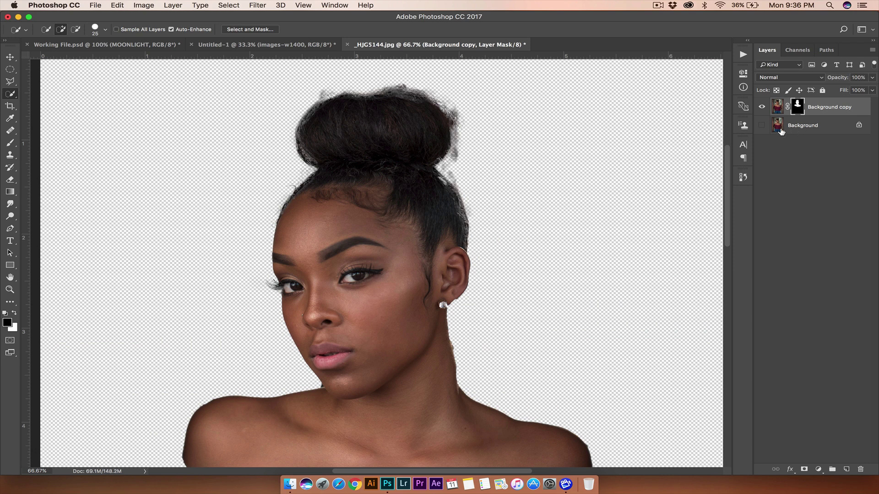
Step: Compare the cut-out with the original photo by toggling the Background layer's visibility, leaving it hidden with the Background copy layer selected
click(763, 125)
click(762, 125)
click(763, 126)
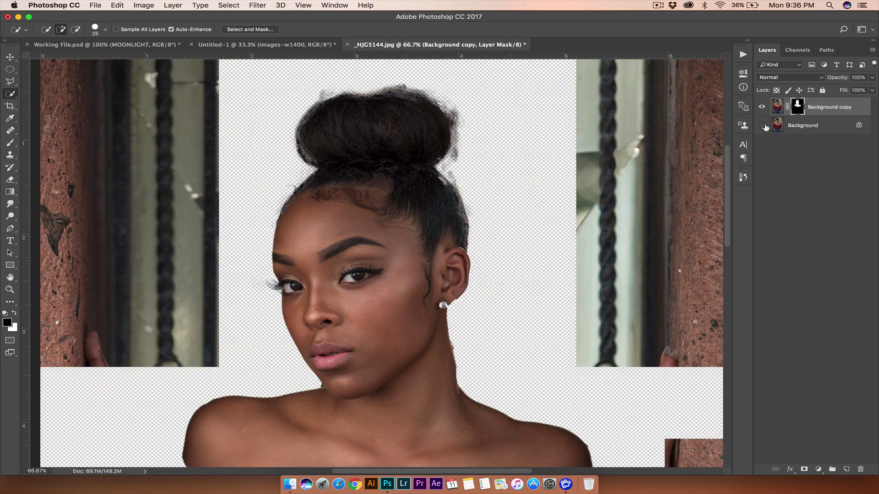
click(762, 125)
click(819, 111)
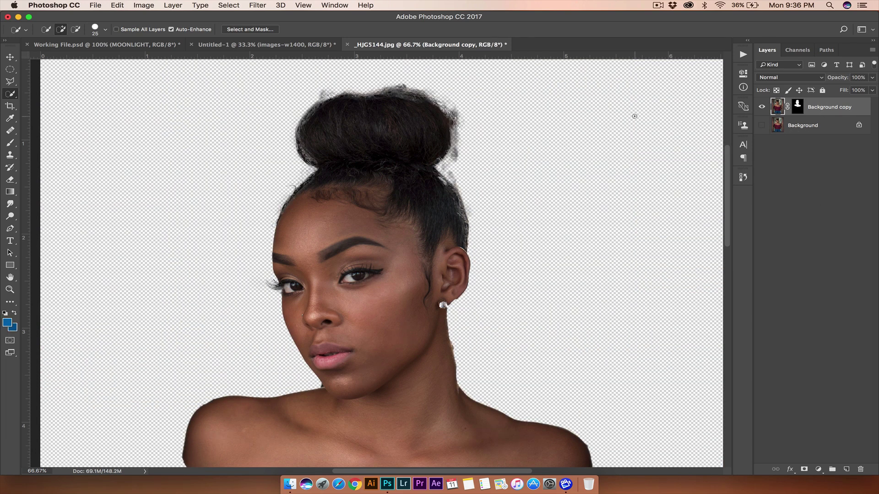
Step: Set up the Brush tool with a hardness of 80% and a size of 100 px for cleaning up the cut-out
click(10, 142)
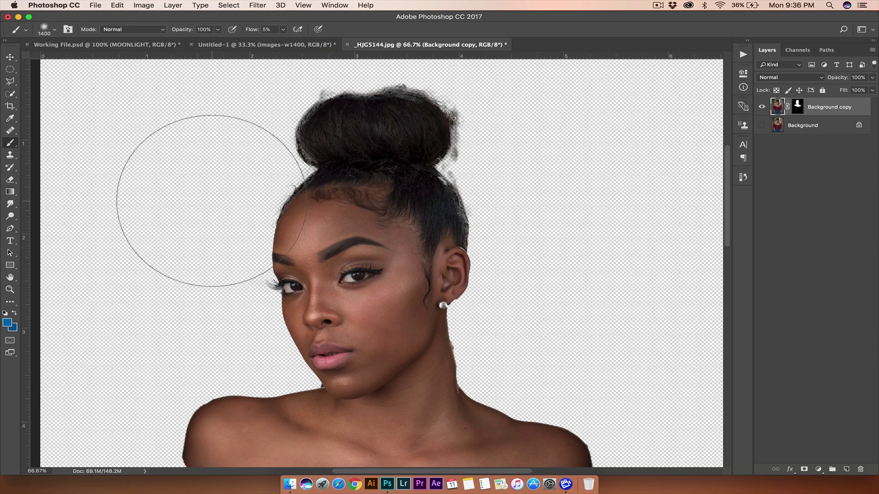
click(55, 29)
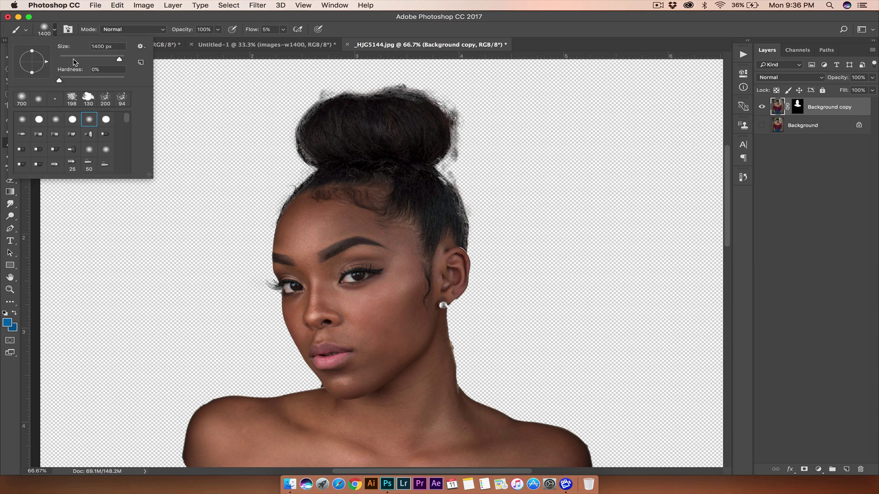
mouse_move(76, 60)
mouse_down()
mouse_move(83, 81)
mouse_move(110, 81)
mouse_up()
text(80)
key(Return)
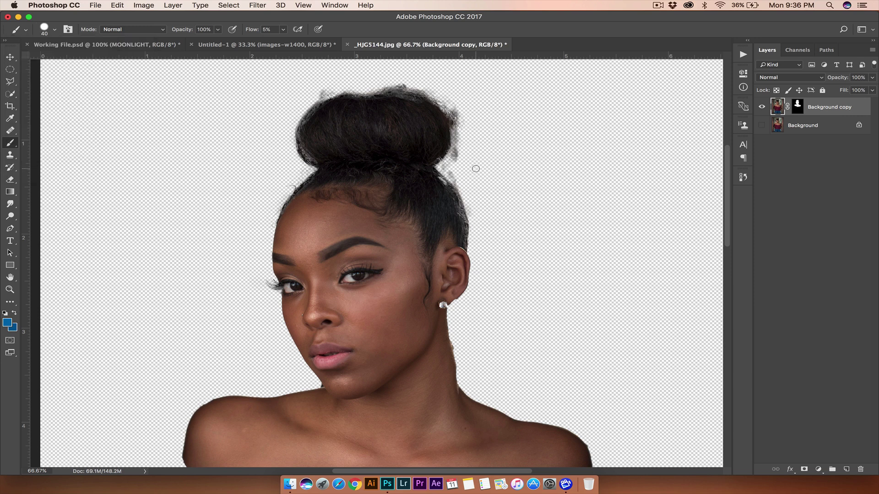
key(bracketright)
key(bracketright)
key(bracketright)
key(bracketright)
Step: Target the Background copy layer's mask and set the brush flow to 100%
click(798, 109)
click(778, 108)
click(798, 109)
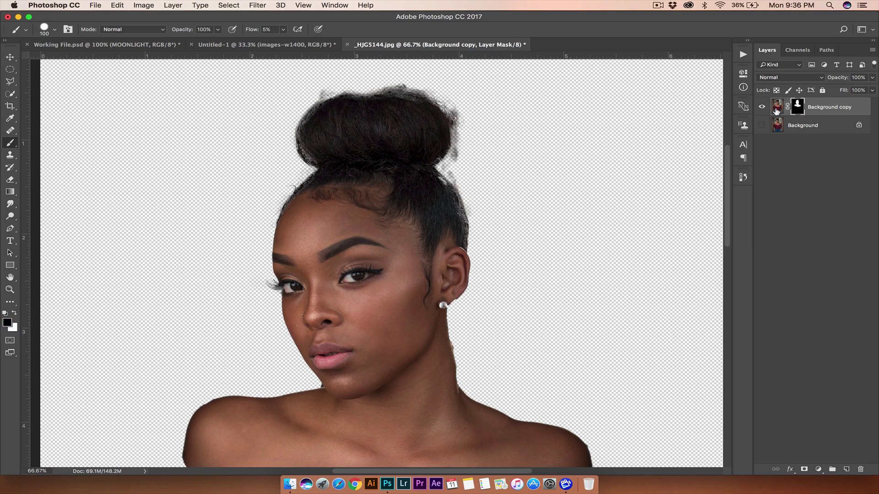
click(778, 109)
click(798, 109)
click(282, 31)
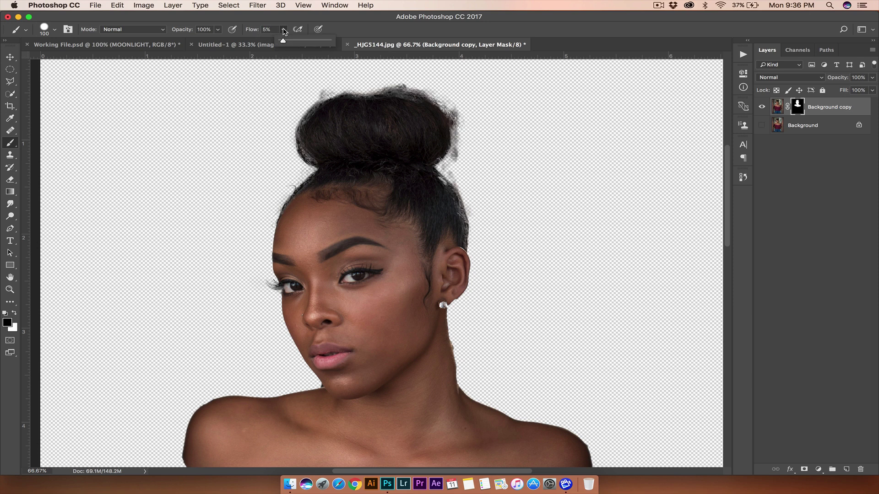
click(269, 31)
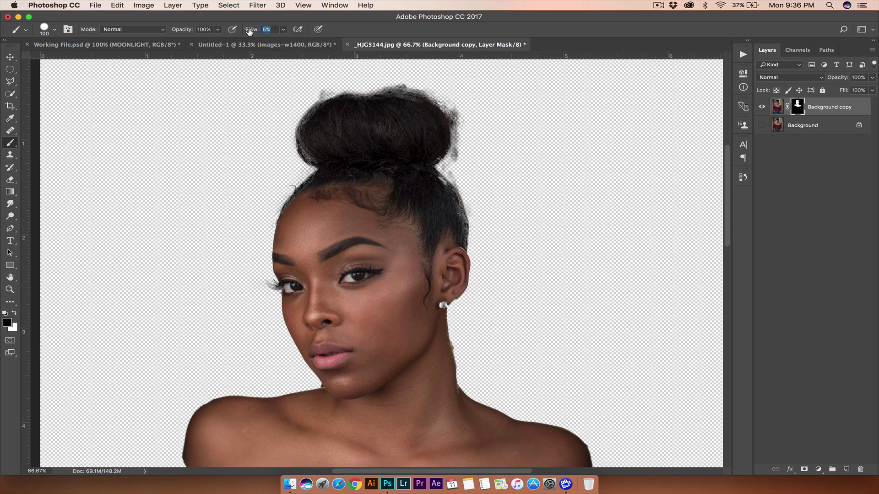
text(100)
key(Return)
Step: Paint black on the mask to remove stray fringe around the hair bun, and white along the hairline to restore lost edges
mouse_move(456, 104)
mouse_down()
mouse_move(463, 145)
mouse_move(448, 167)
mouse_move(465, 185)
mouse_move(459, 116)
mouse_move(445, 100)
mouse_move(409, 84)
mouse_move(343, 83)
mouse_move(313, 95)
mouse_move(290, 120)
mouse_move(293, 160)
mouse_move(306, 174)
mouse_move(273, 205)
mouse_up()
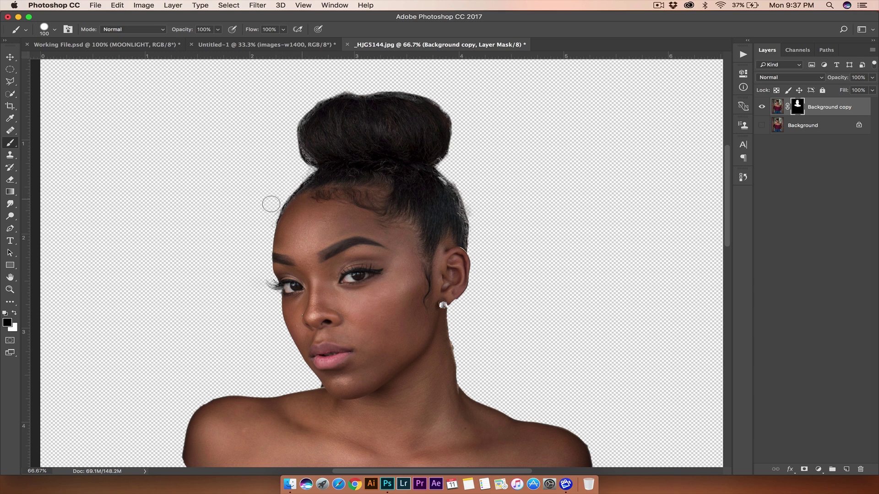
click(15, 314)
mouse_move(289, 175)
mouse_down()
mouse_move(332, 162)
mouse_move(309, 158)
mouse_up()
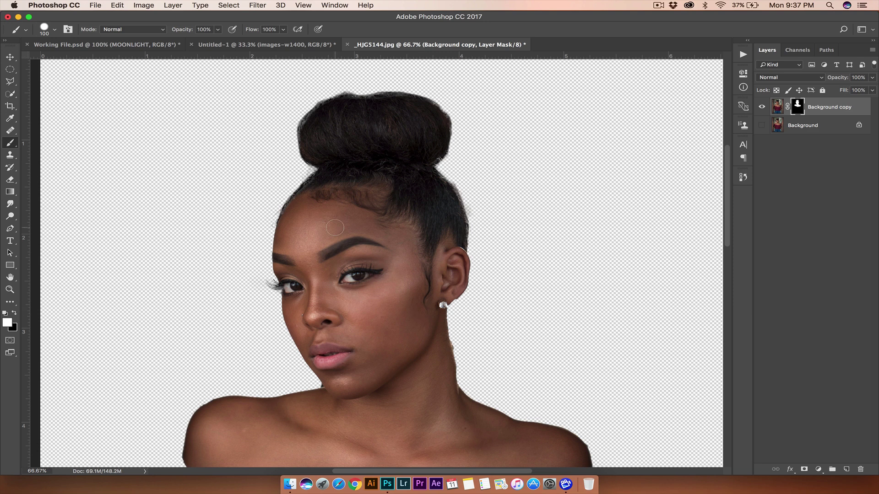
mouse_move(320, 188)
mouse_down()
mouse_move(322, 177)
mouse_move(295, 207)
mouse_move(285, 238)
mouse_up()
Step: Move the masked portrait from the photo document into the Untitled-1 poster document, above the poster image
scroll(344, 292, down, 5)
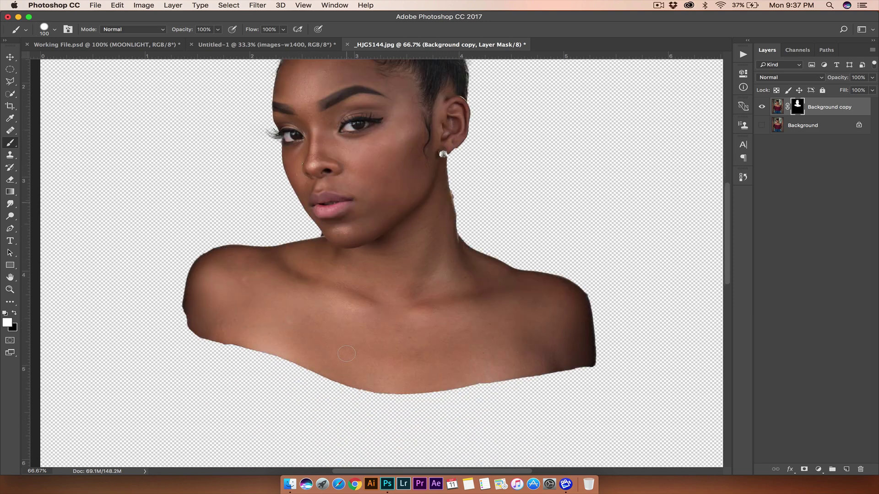
key(ctrl+minus)
key(ctrl+minus)
key(ctrl+minus)
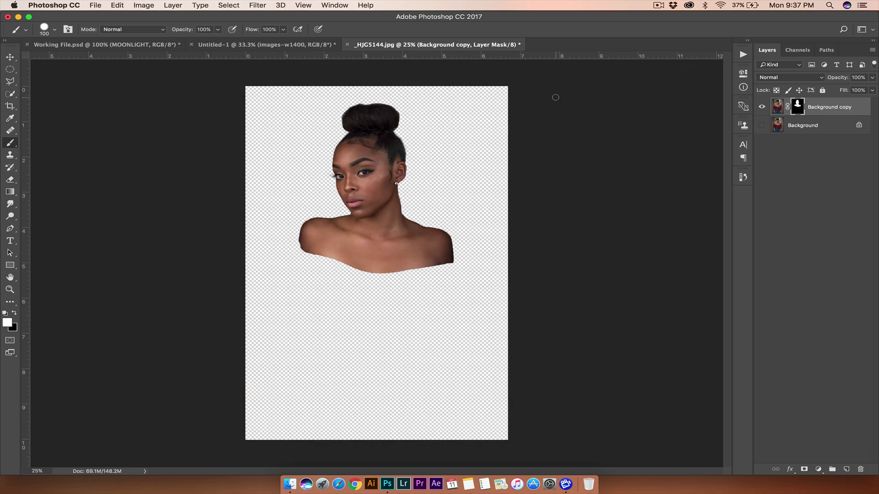
click(10, 57)
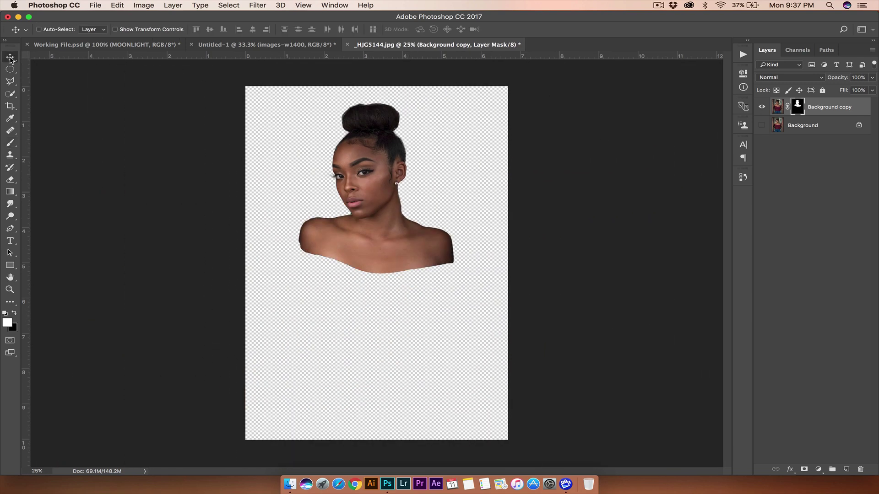
click(777, 107)
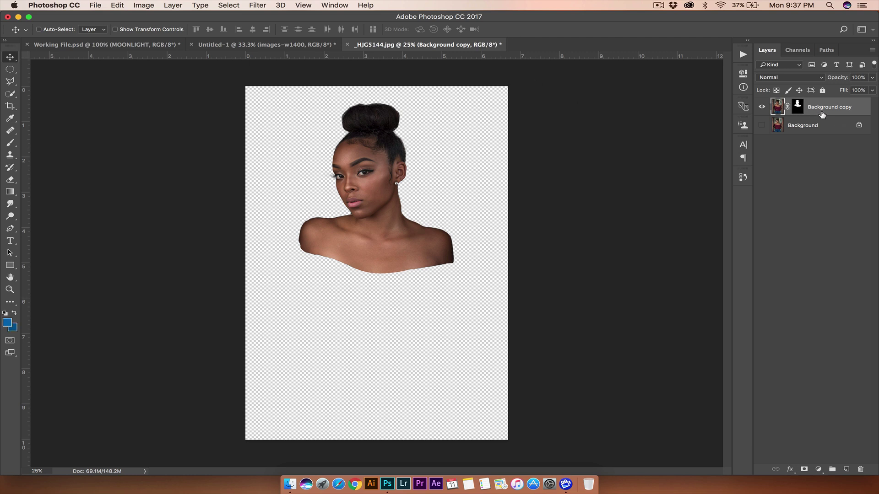
drag(363, 184, 283, 45)
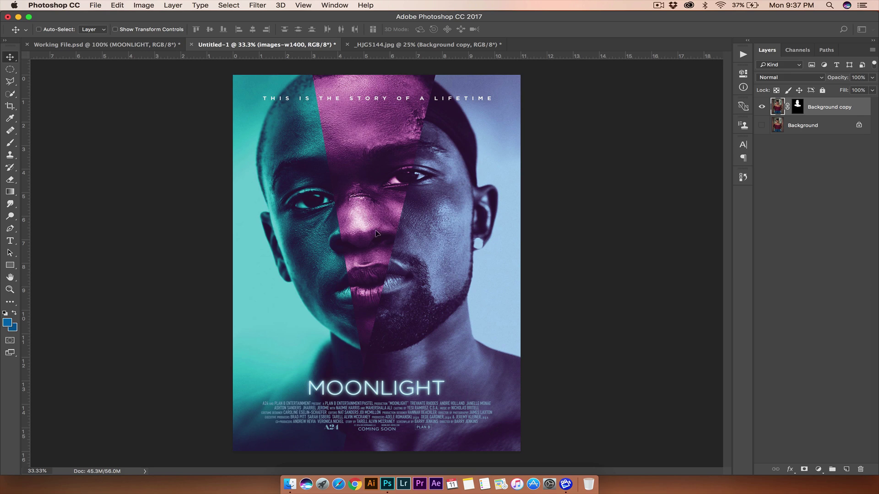
drag(376, 234, 378, 236)
click(477, 232)
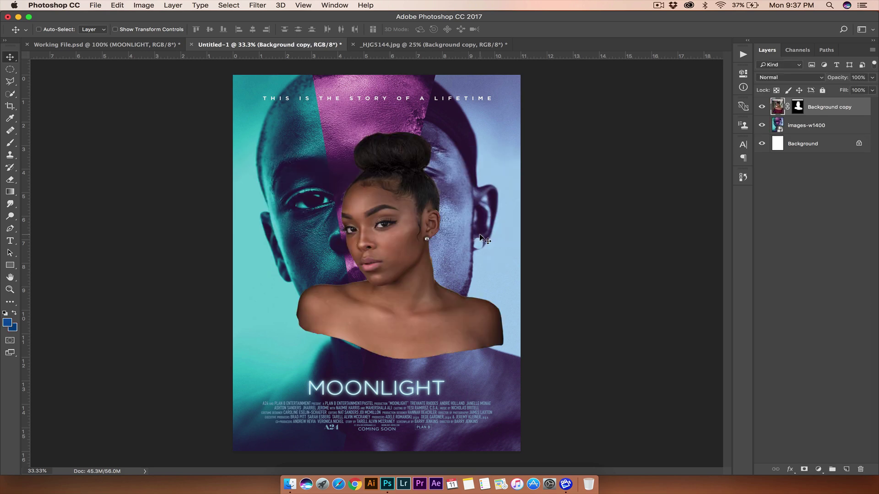
Step: Free-transform the portrait to about 151% and centre it horizontally on the poster
key(super+t)
key(super+minus)
key(super+minus)
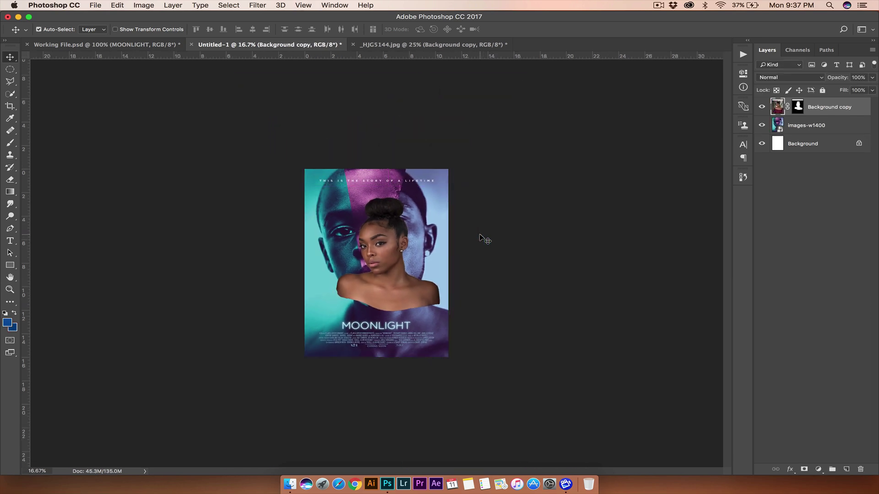
drag(476, 187, 520, 127)
drag(396, 248, 534, 288)
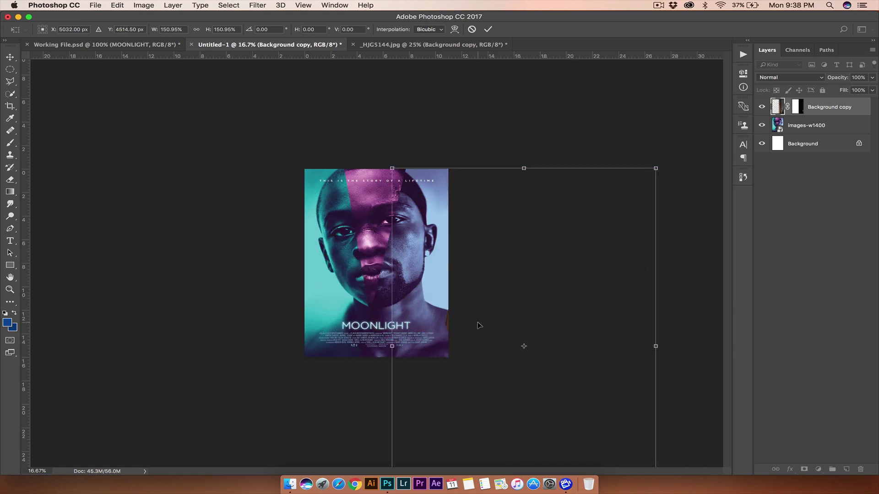
drag(480, 325, 357, 303)
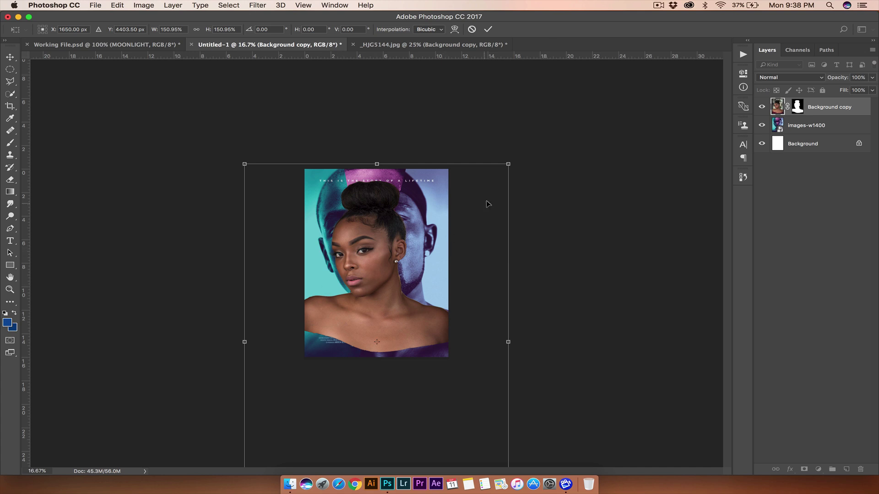
Step: Enlarge the portrait further to about 219%, place it over the poster's face with the bun cropped at the top edge, and apply the transform
drag(507, 166, 569, 83)
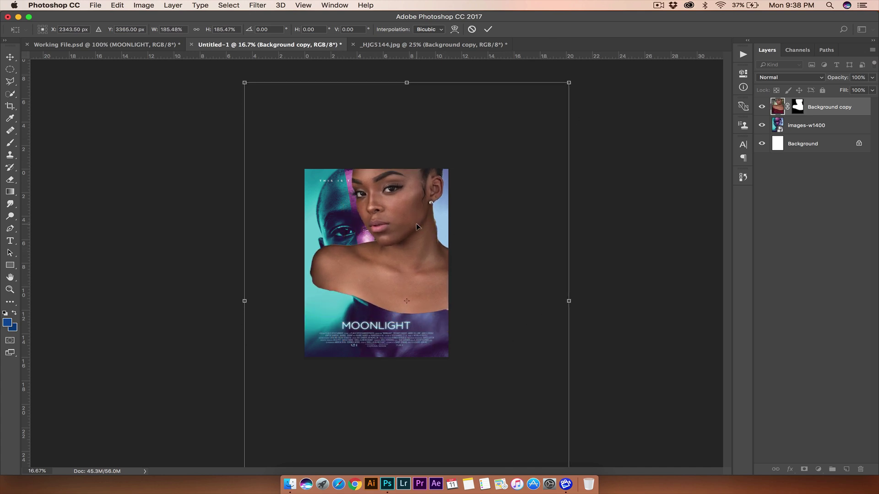
drag(416, 223, 392, 302)
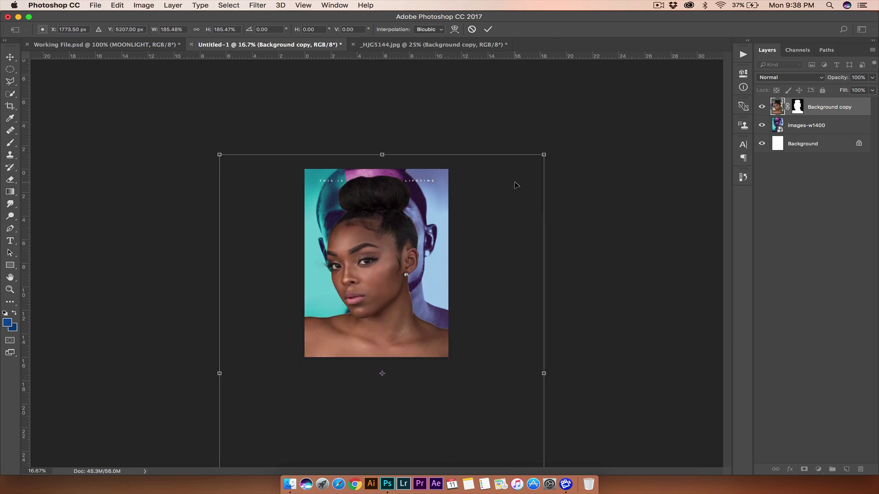
drag(538, 152, 632, 91)
drag(460, 249, 425, 291)
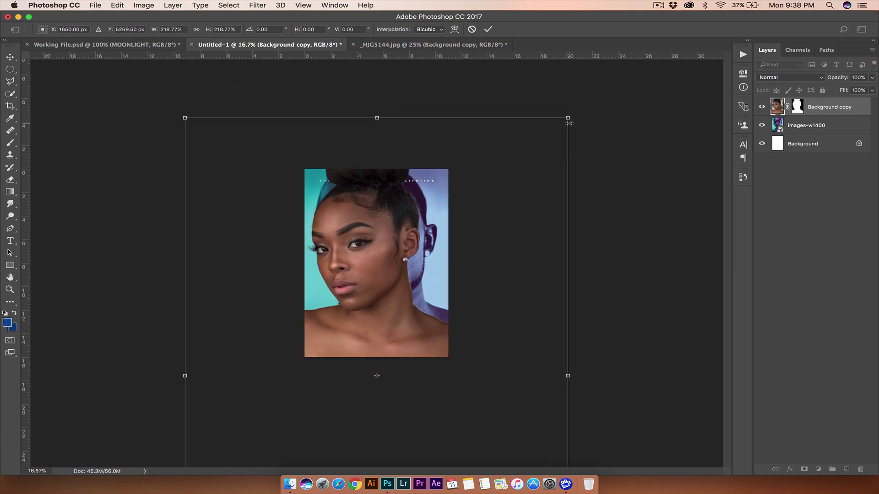
mouse_move(569, 123)
mouse_down()
mouse_move(584, 116)
mouse_move(578, 109)
mouse_up()
key(super+z)
drag(448, 237, 455, 252)
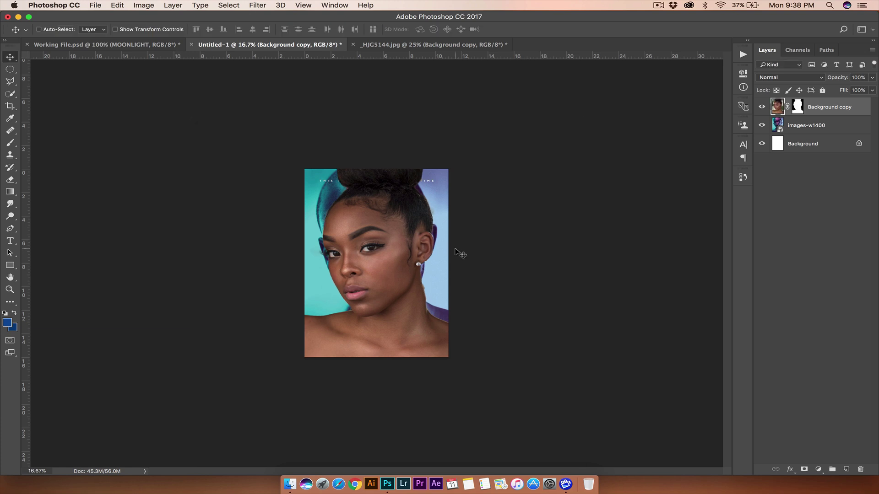
Step: Compare the portrait's placement with the poster by toggling the Background copy layer, and leave that layer hidden
click(762, 107)
click(762, 107)
click(763, 107)
click(762, 108)
click(762, 107)
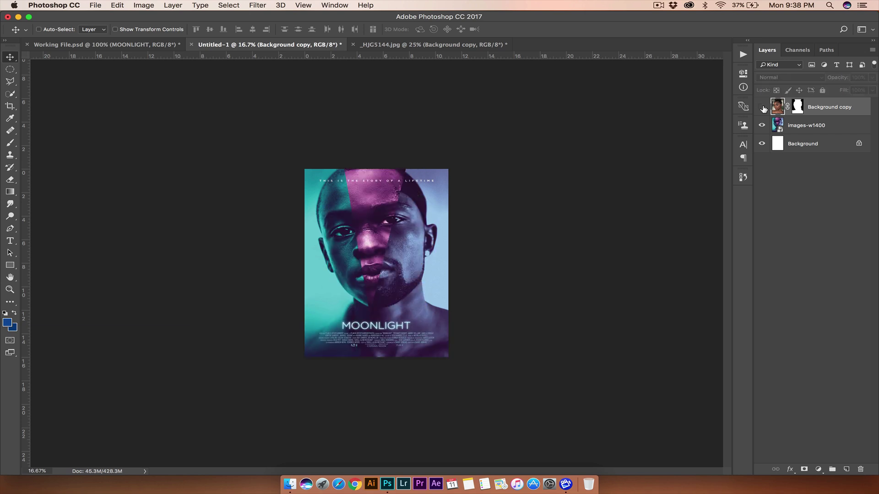
Step: Sample the periwinkle blue at the poster's upper-right corner as foreground colour and the teal of its left side as background colour
click(790, 124)
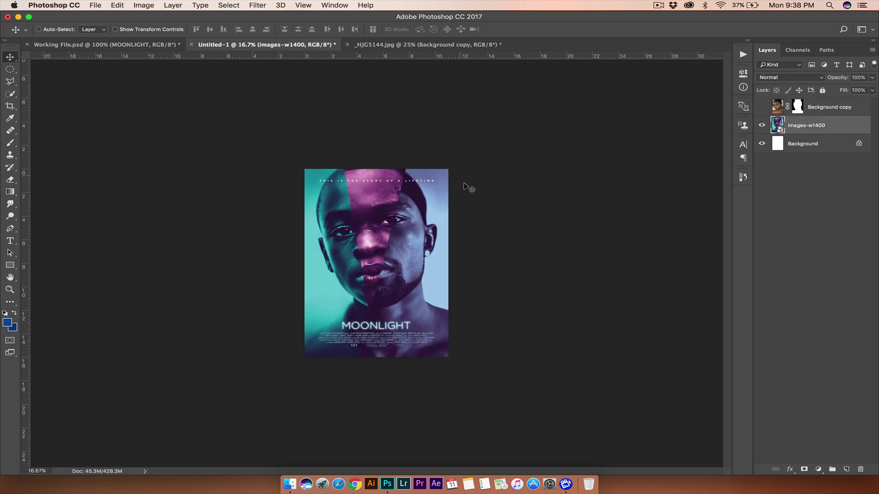
key(super+equal)
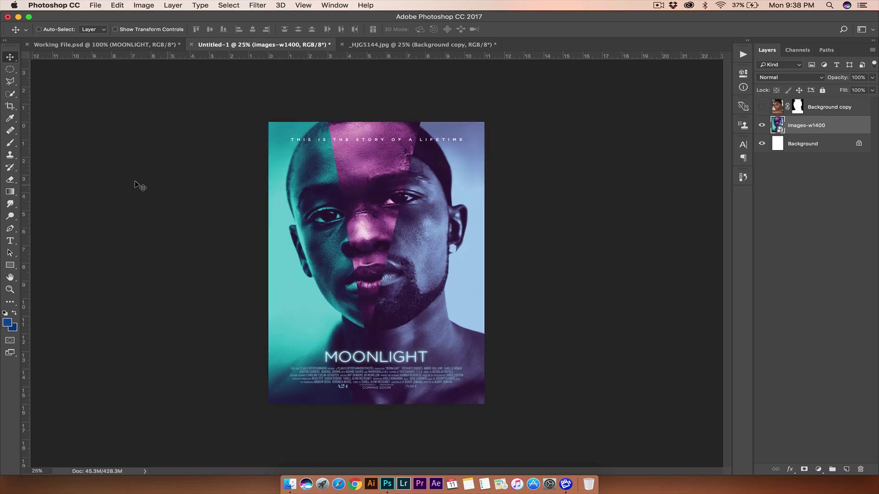
click(10, 119)
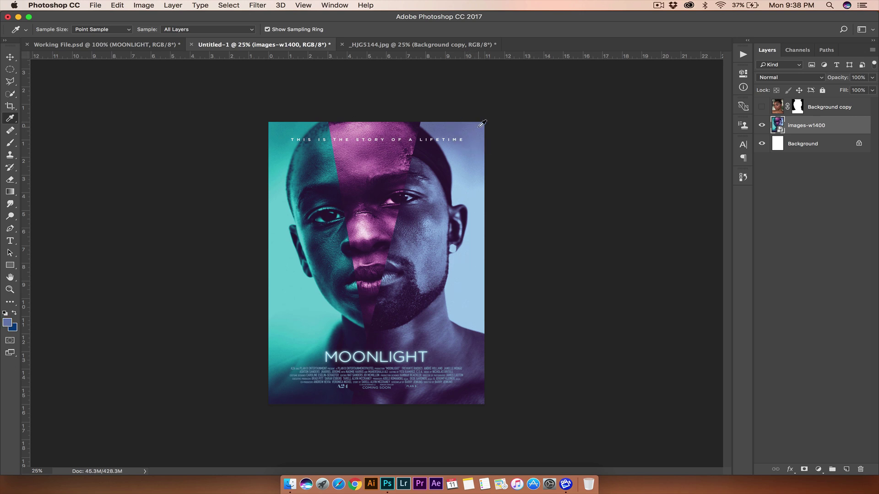
click(482, 124)
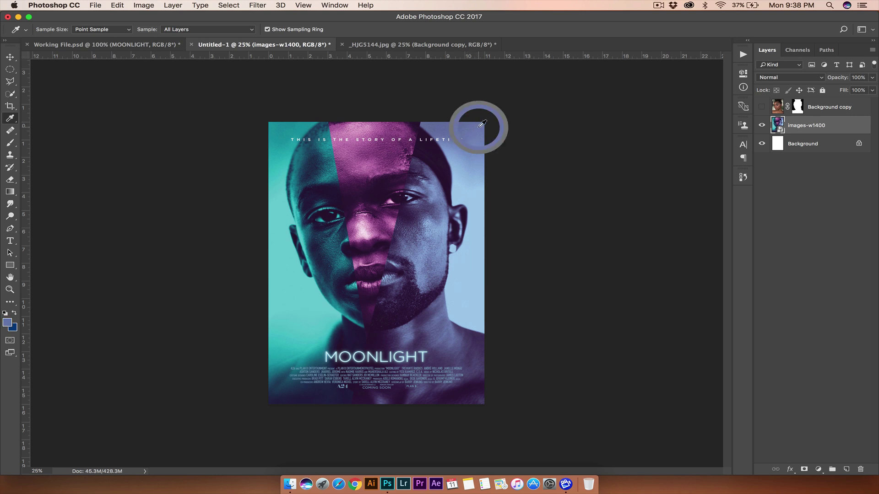
drag(286, 220, 493, 111)
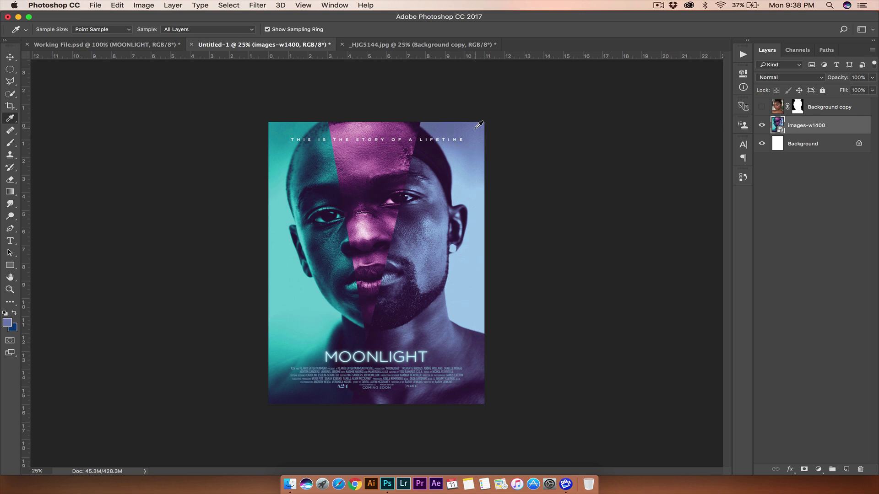
click(14, 314)
click(14, 313)
Step: Add a new layer above the poster image and set the Gradient tool to a radial foreground-to-background gradient
click(847, 469)
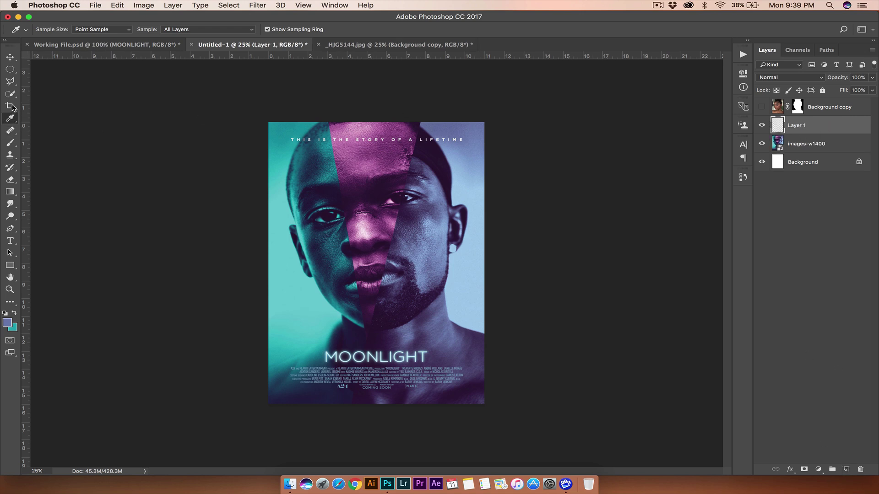
drag(10, 192, 53, 193)
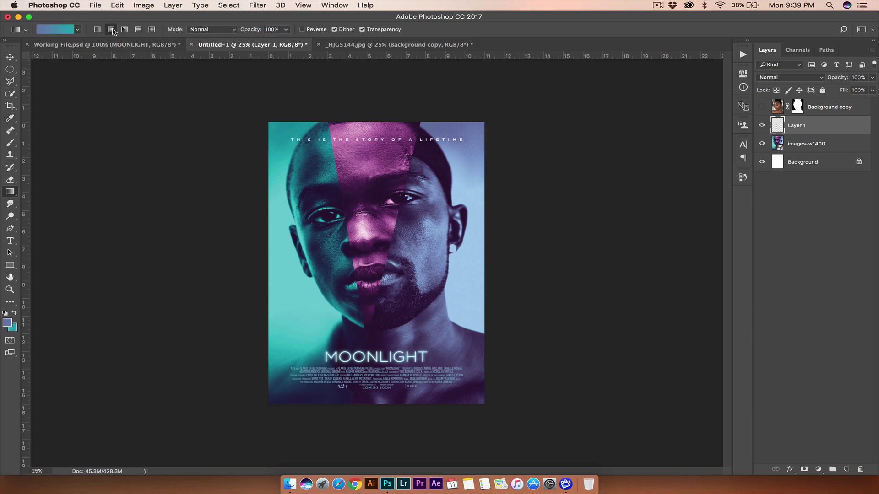
click(98, 30)
click(111, 30)
Step: Fill the new layer with a radial gradient from teal at the lower left to periwinkle blue at the upper-right corner
drag(316, 312, 500, 105)
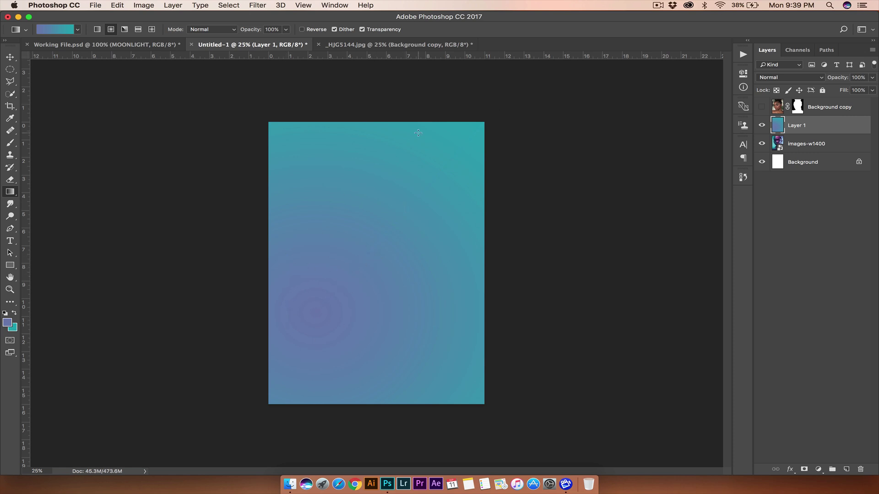
click(16, 316)
drag(341, 274, 514, 88)
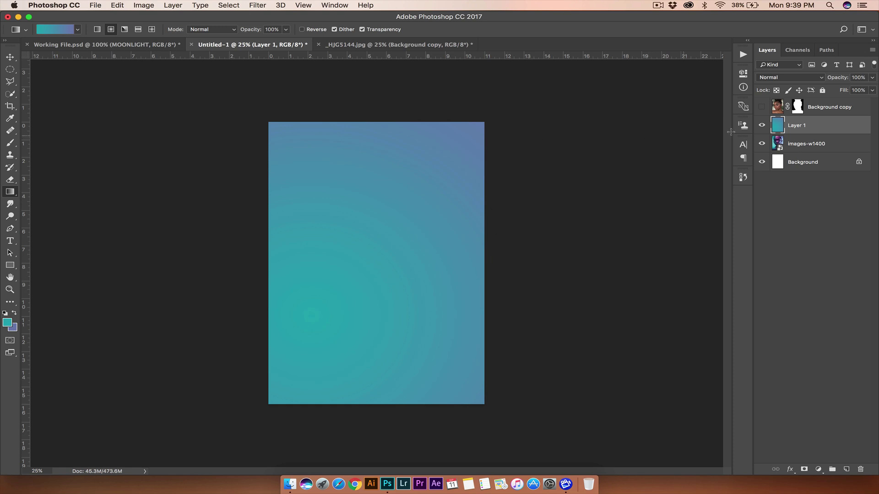
Step: Hide the gradient layer and examine the background colours near the original poster's upper-left corner up close
click(762, 125)
click(762, 126)
click(761, 126)
key(super+equal)
key(super+equal)
key(super+equal)
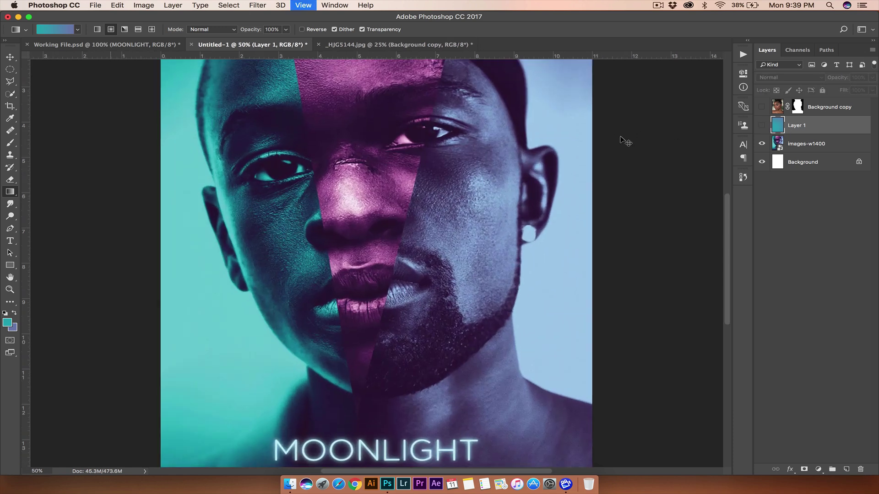
scroll(353, 250, up, 5)
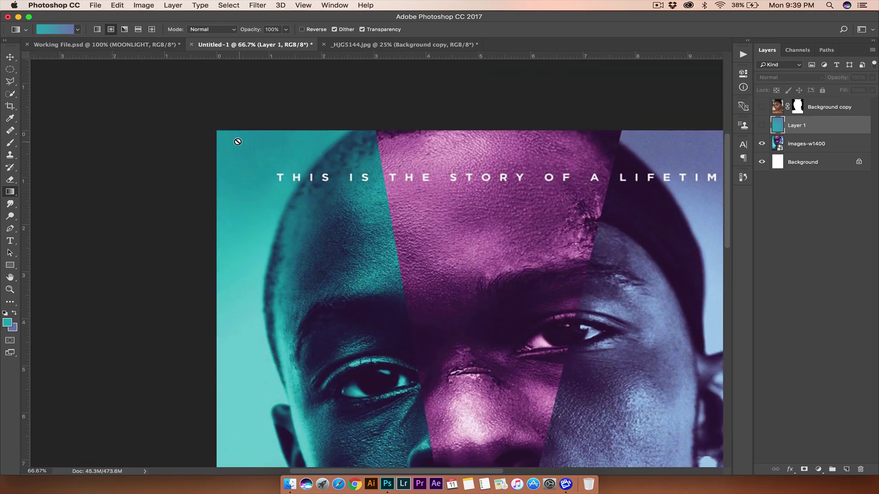
Step: Examine the background colours at the original poster's upper-right corner, and show the gradient layer again
scroll(311, 148, right, 10)
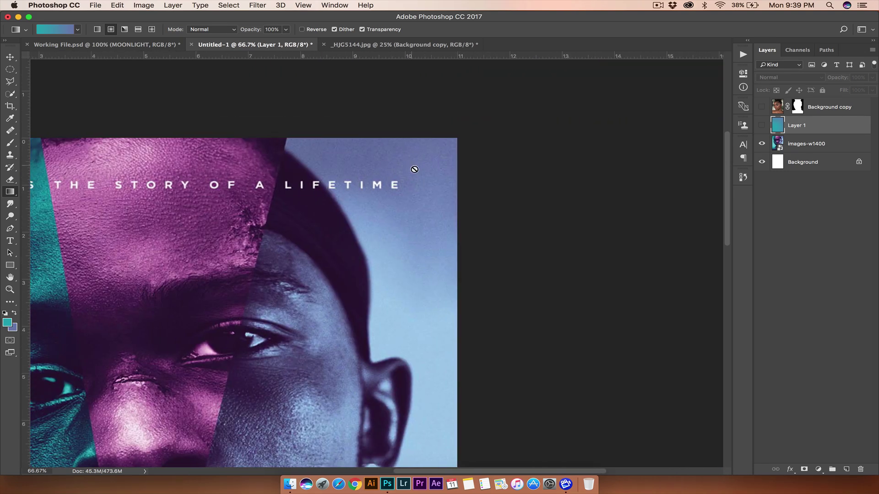
key(super+minus)
key(super+minus)
key(super+minus)
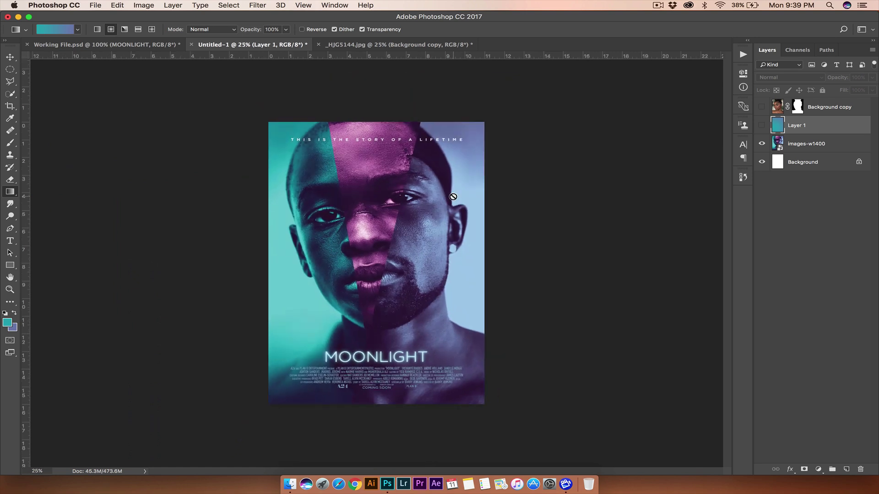
click(767, 129)
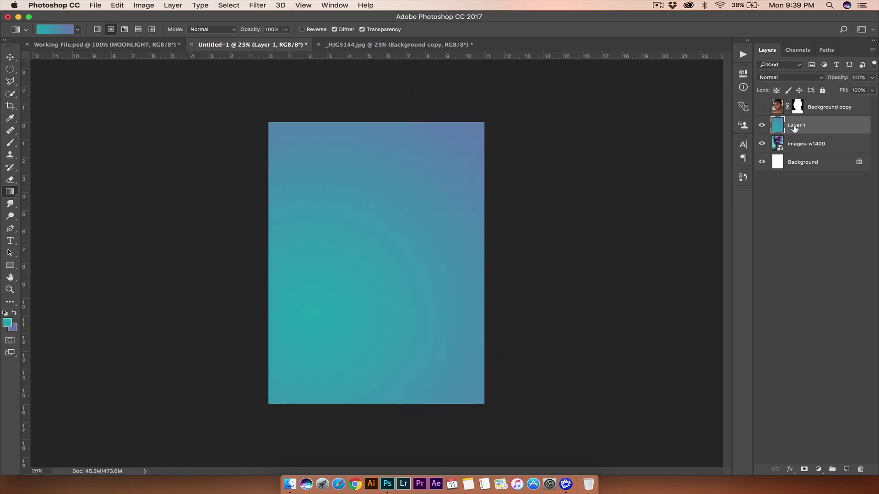
Step: Apply the Add Noise filter to the gradient layer with an amount of 5% and uniform distribution
click(248, 4)
click(248, 4)
click(257, 6)
mouse_move(283, 129)
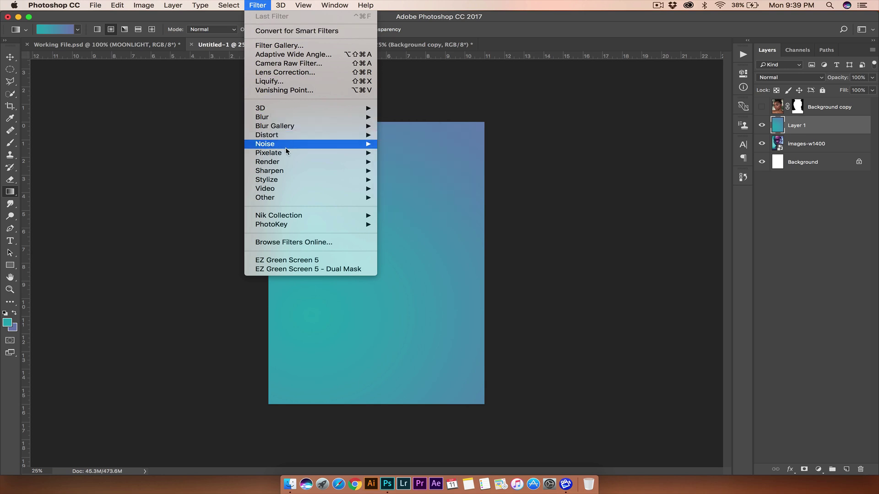
mouse_move(290, 149)
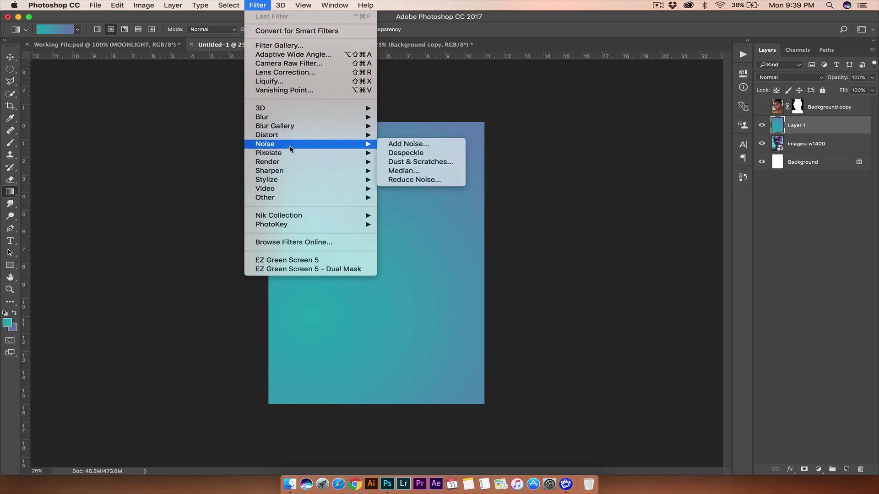
click(404, 147)
drag(424, 120, 507, 121)
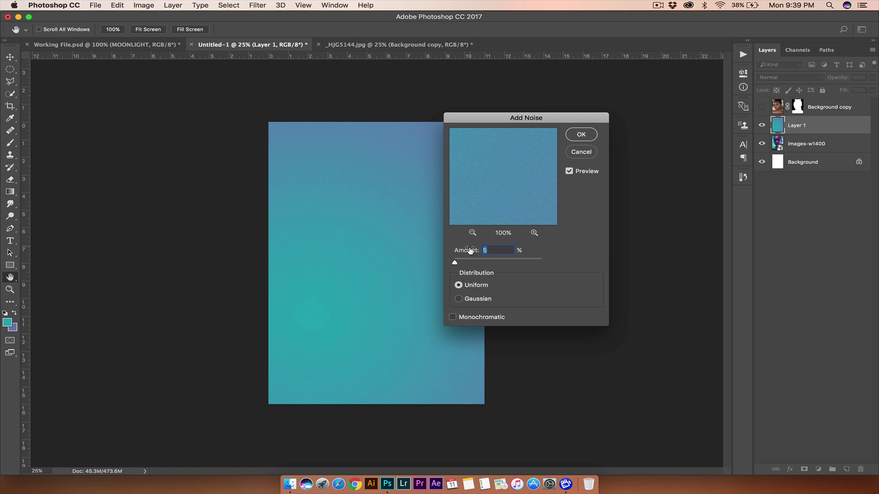
drag(455, 265, 460, 265)
text(5)
click(589, 137)
Step: Inspect the noise on the gradient up close around its upper-right corner and in the full poster view
key(g)
key(super+equal)
key(super+equal)
key(super+equal)
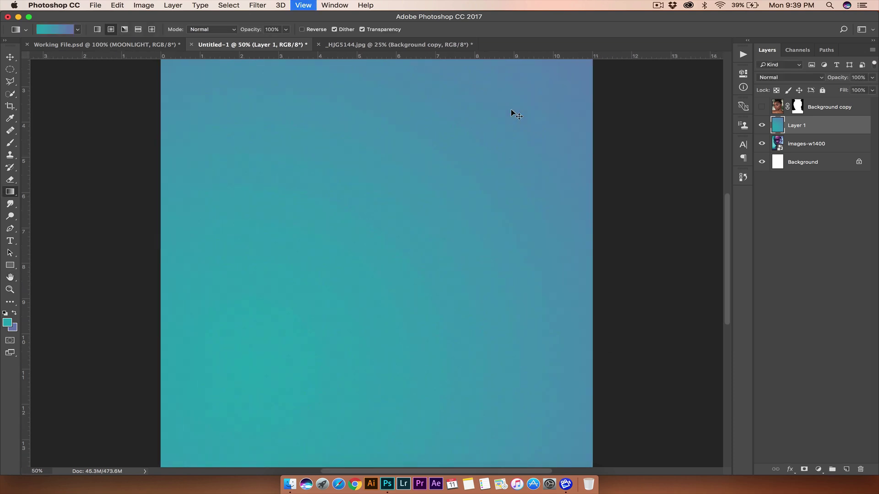
scroll(512, 110, down, 1)
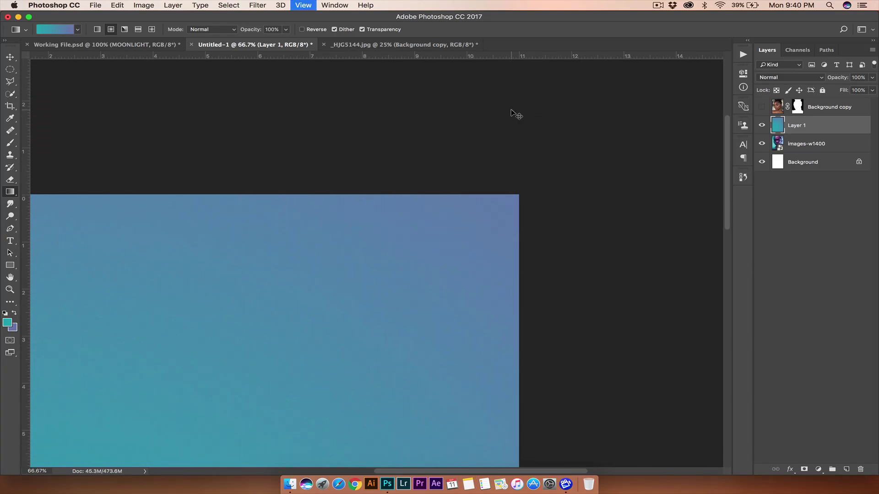
key(super+equal)
key(super+minus)
key(super+minus)
key(super+minus)
key(super+minus)
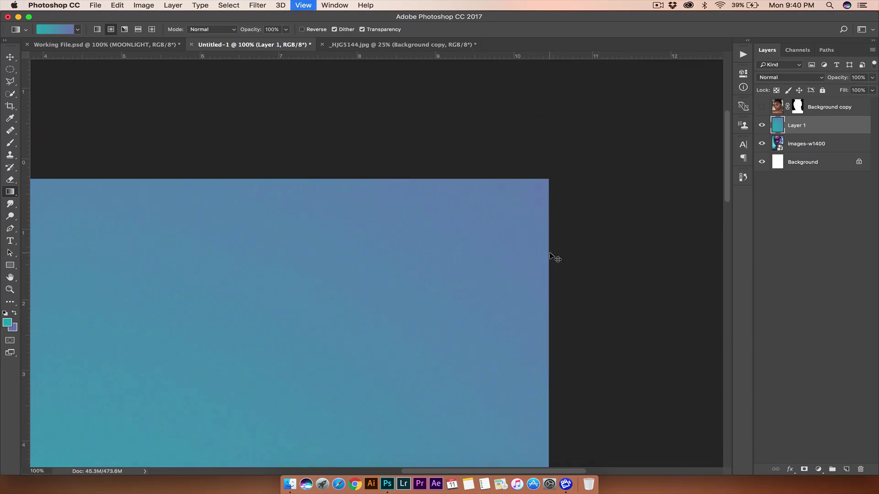
key(super+equal)
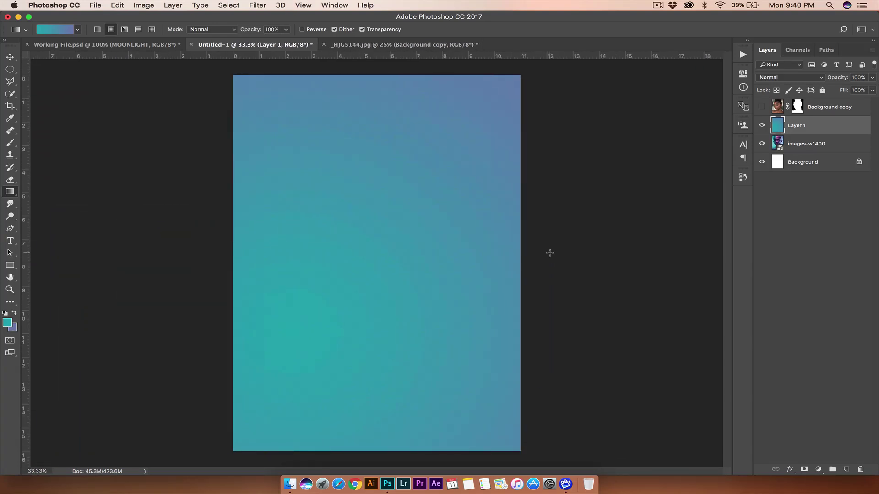
Step: Show the woman's cut-out portrait layer over the gradient background
click(761, 108)
click(760, 108)
click(761, 108)
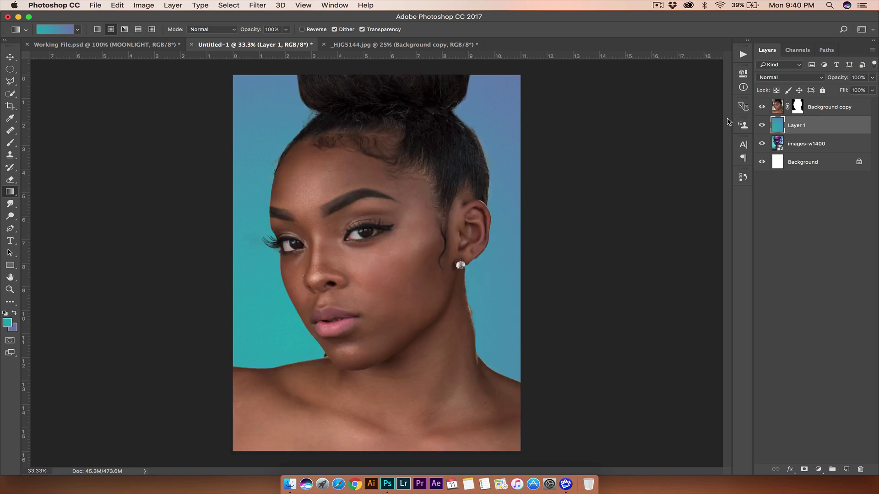
Step: Activate the portrait's layer mask with a 40 px black Brush and check the cut-out edge around the chin and neck
click(799, 113)
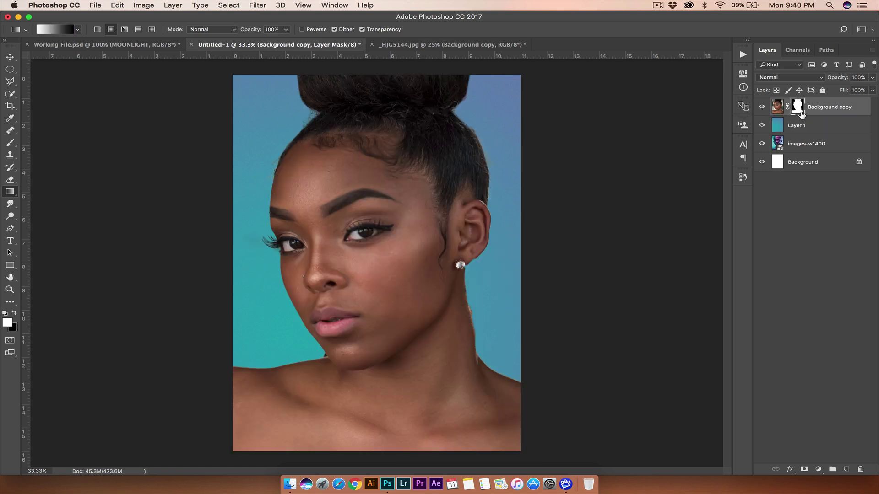
click(10, 144)
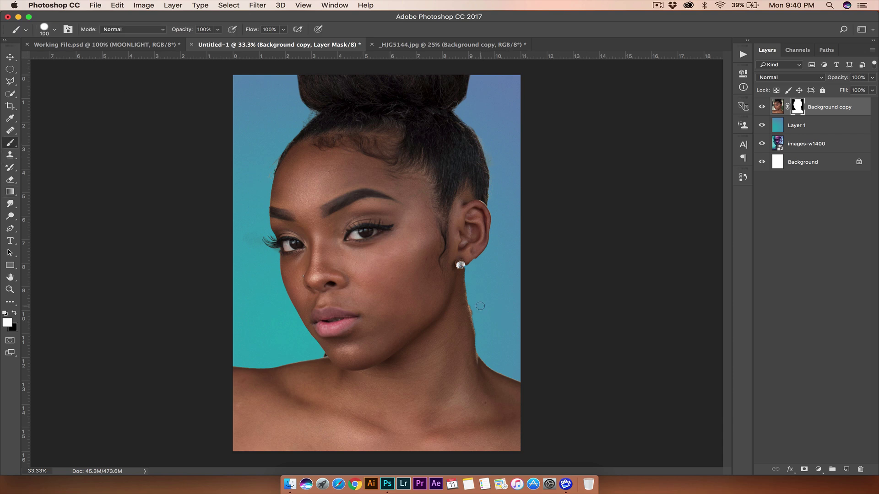
key(super+equal)
key(super+equal)
key(x)
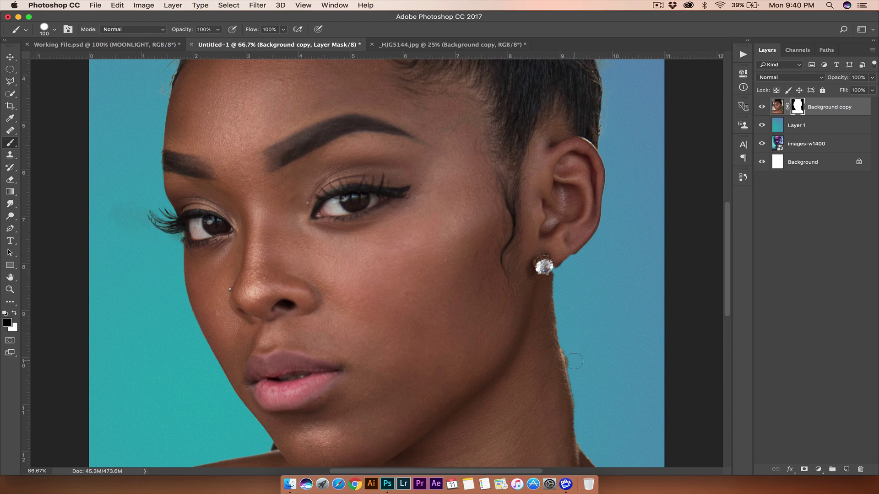
scroll(338, 379, down, 5)
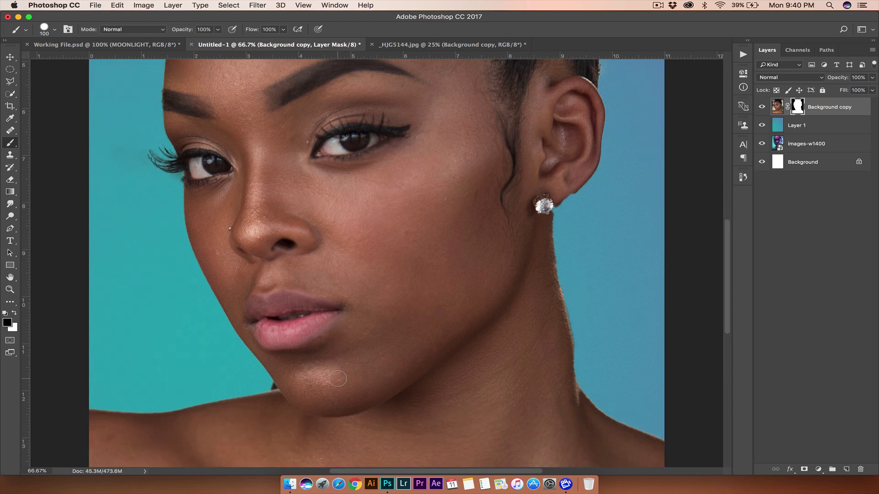
key(bracketleft)
key(bracketleft)
key(bracketleft)
key(bracketleft)
key(bracketleft)
key(bracketleft)
key(super+minus)
key(super+minus)
key(super+minus)
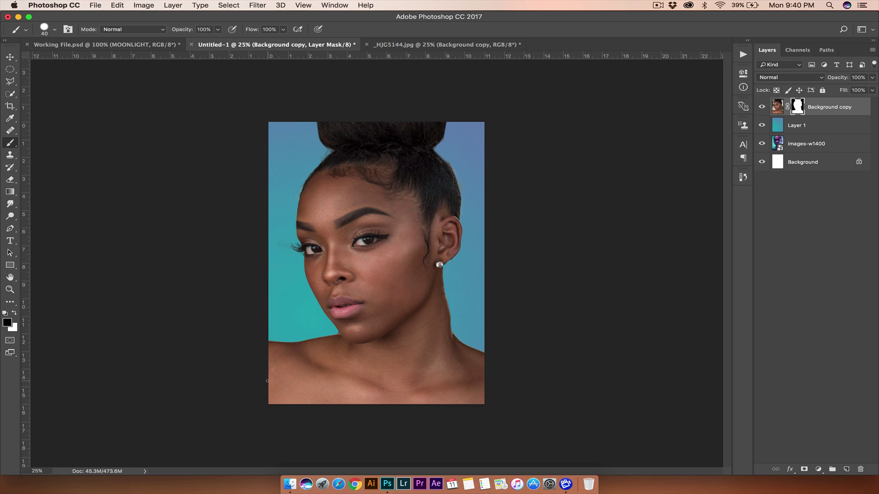
Step: Select the right part of the poster with the Polygonal Lasso, its slanted edge running from the hair bun down past the jaw
click(10, 82)
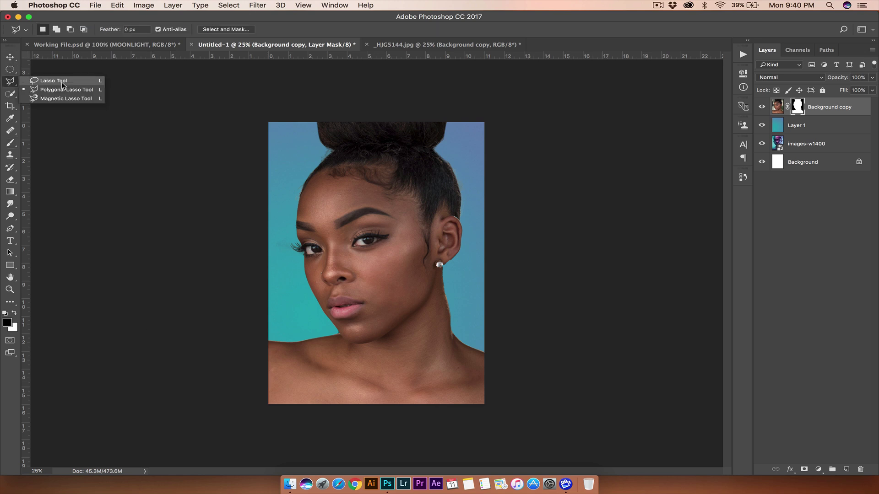
click(62, 90)
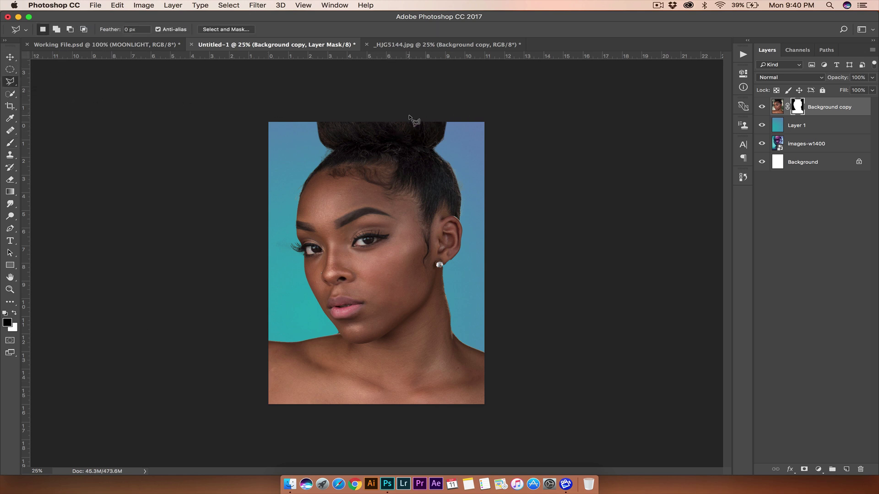
click(425, 113)
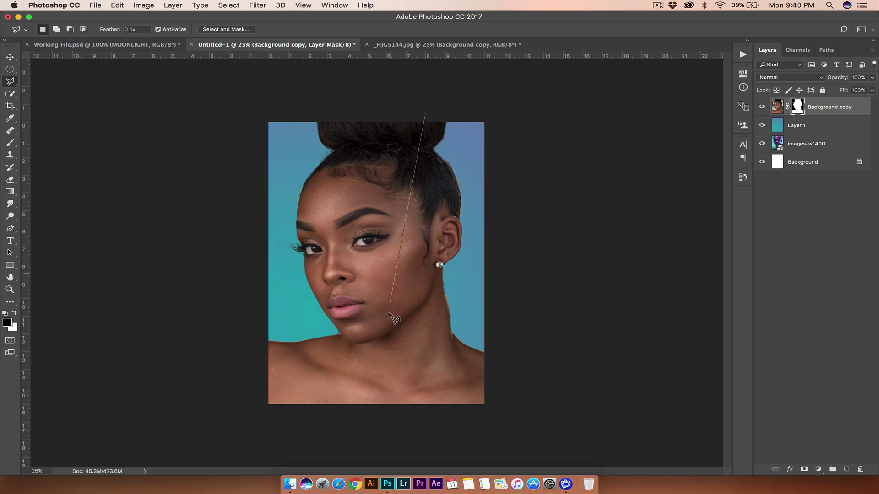
click(351, 426)
click(519, 415)
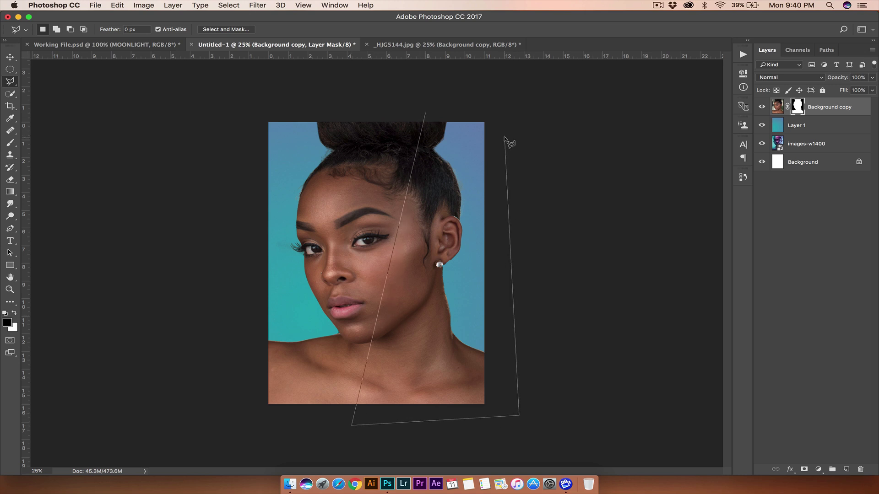
click(509, 110)
click(426, 114)
key(ctrl+j)
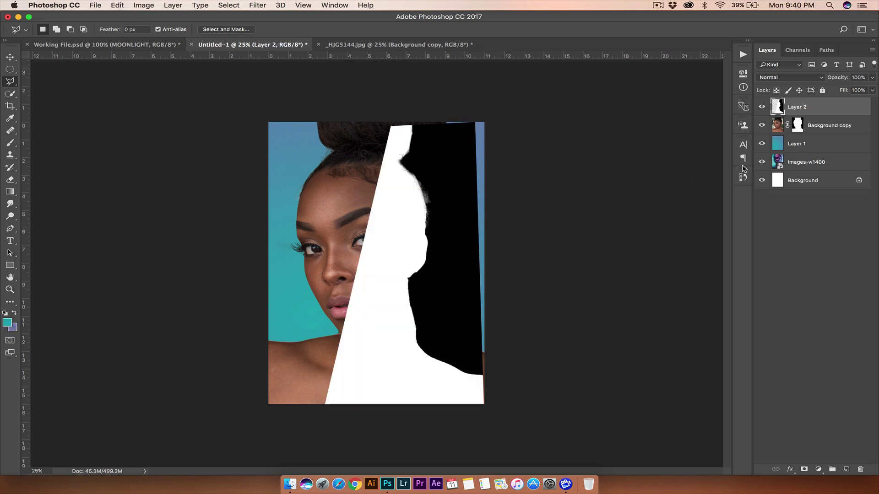
key(ctrl+z)
click(798, 108)
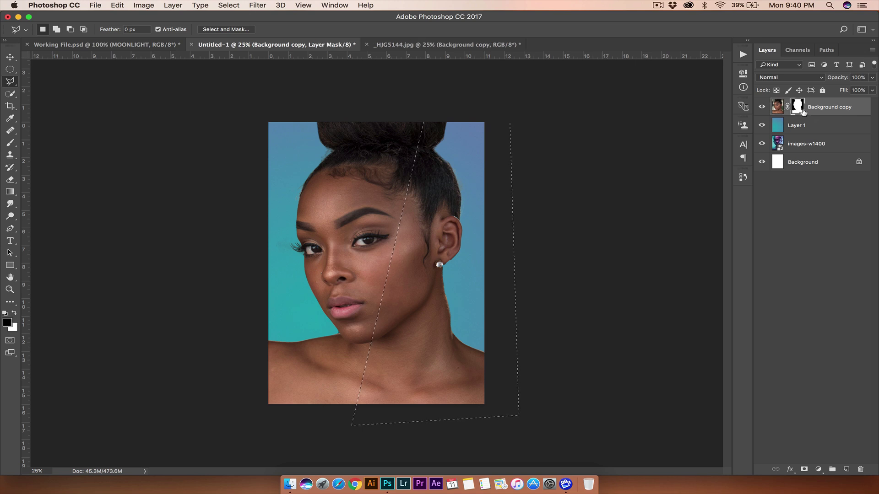
Step: Copy the selected right part of the portrait image itself, not its mask, and paste it in place as a new layer
click(777, 109)
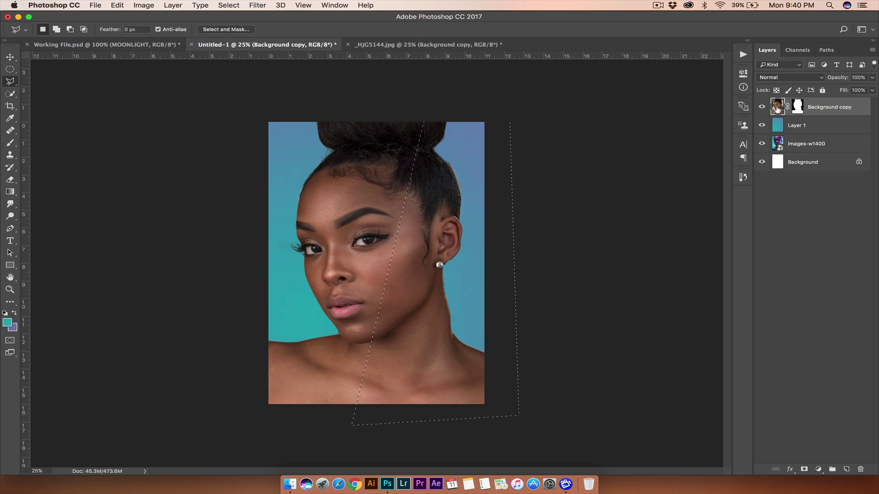
key(super+v)
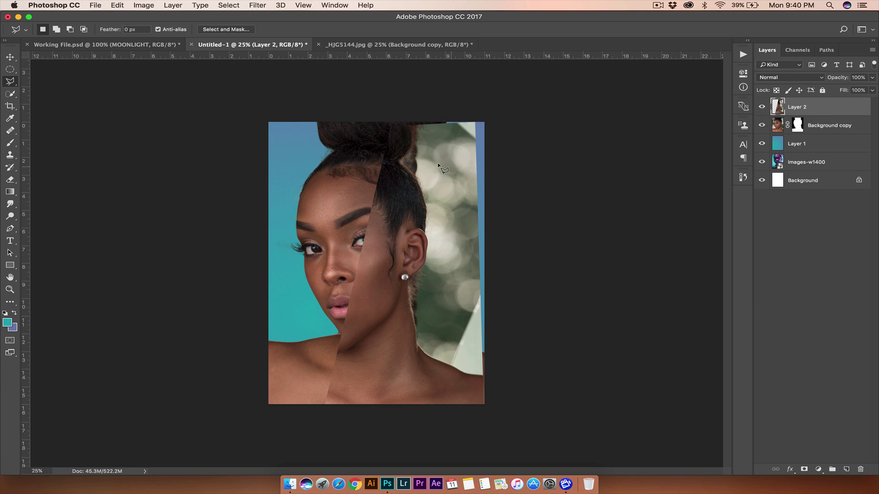
key(super+z)
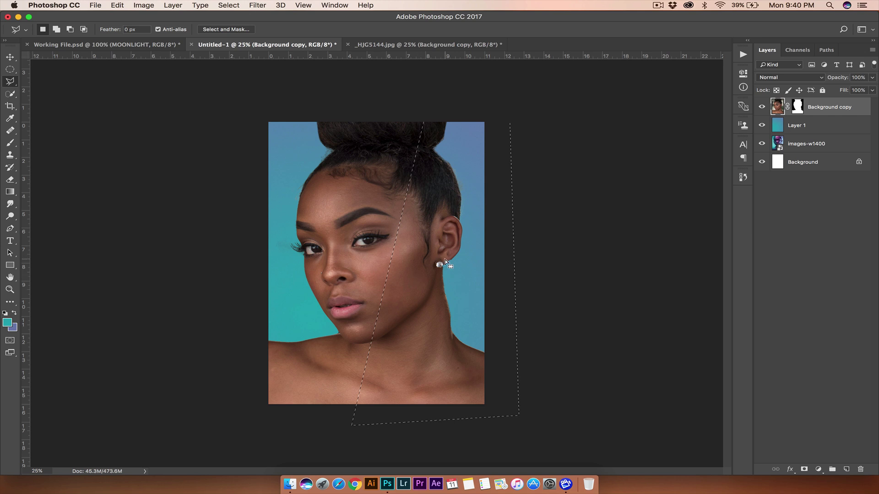
click(118, 6)
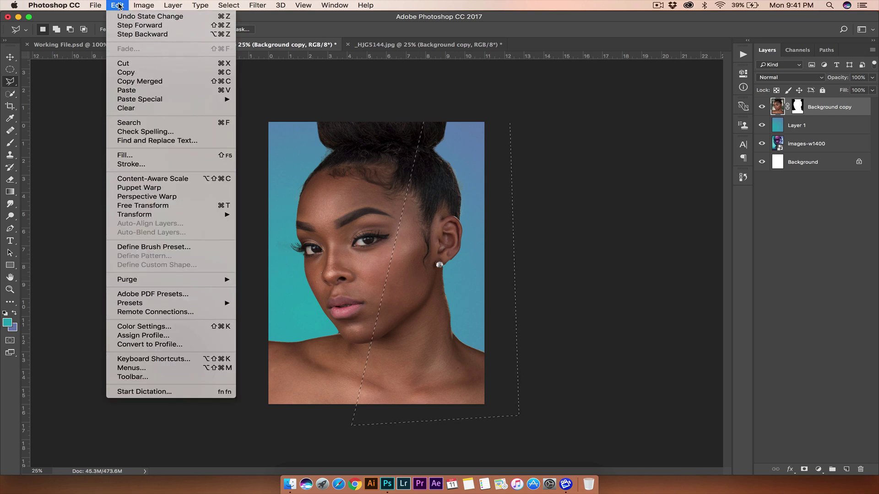
mouse_move(186, 103)
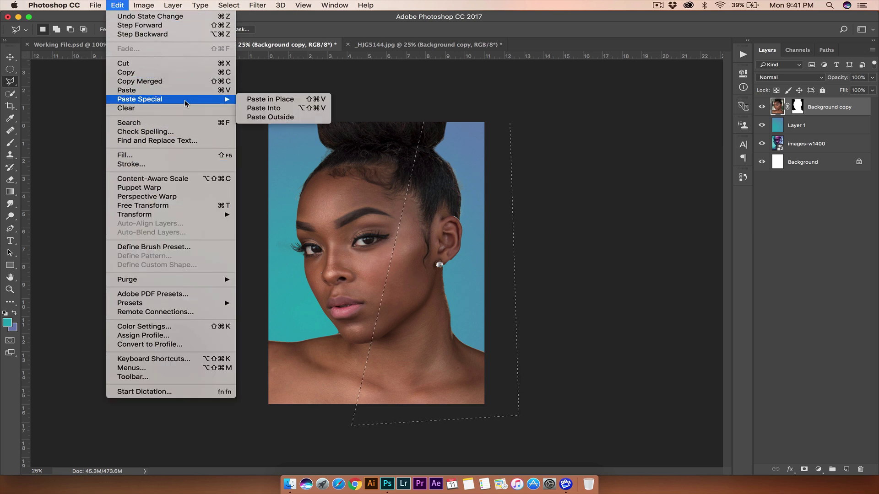
click(263, 103)
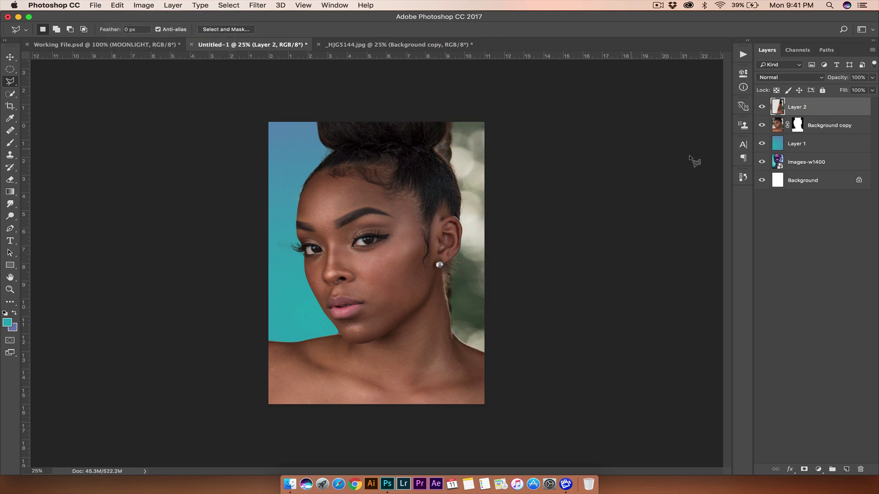
Step: Duplicate the Background copy layer's mask onto the pasted right-part layer
click(797, 125)
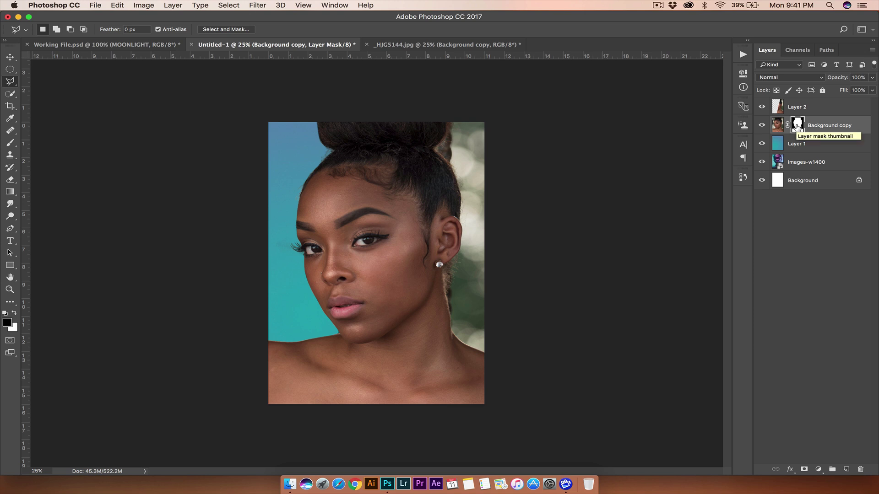
drag(798, 125, 798, 108)
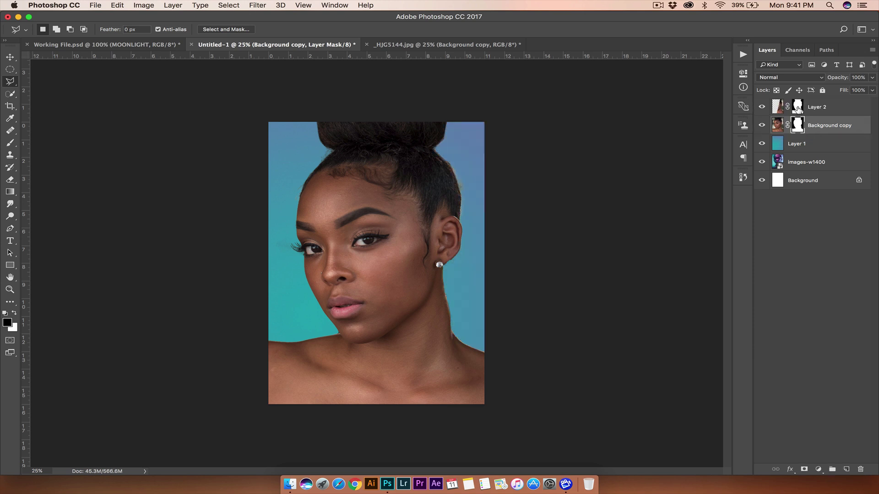
click(764, 109)
click(774, 128)
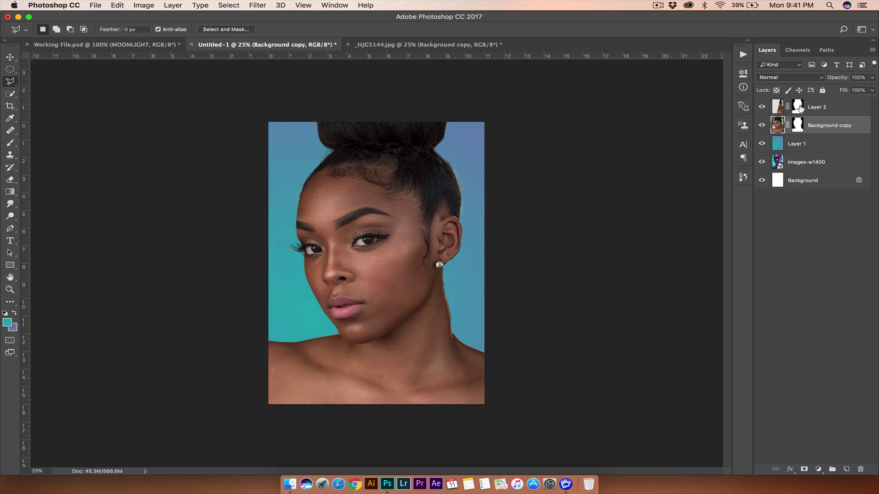
Step: Add a Hue/Saturation adjustment layer above the pasted right-part layer and enable Colorize
click(777, 106)
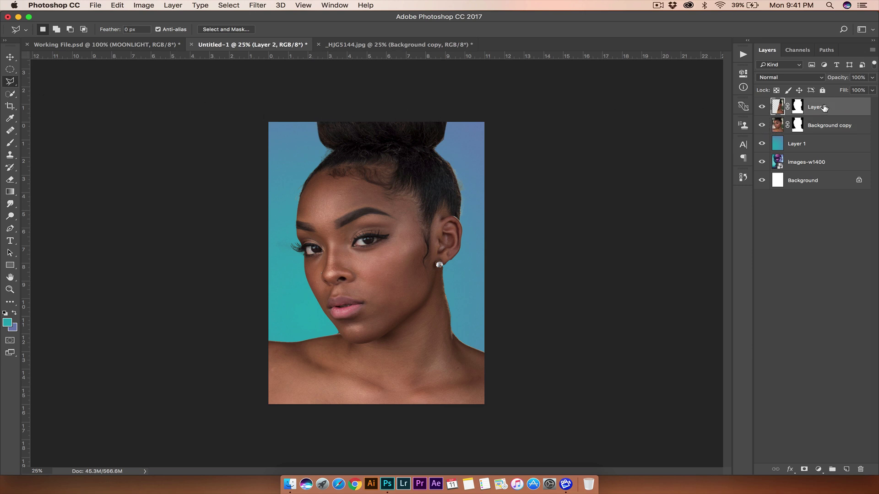
click(818, 469)
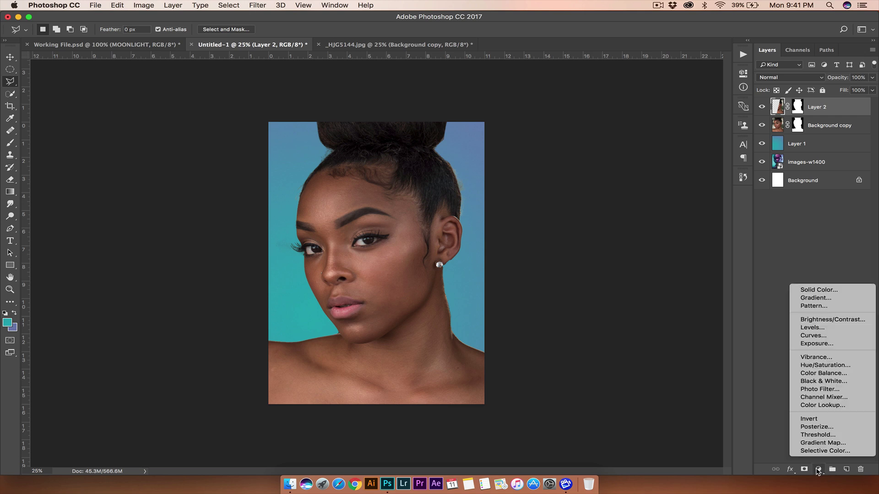
click(840, 366)
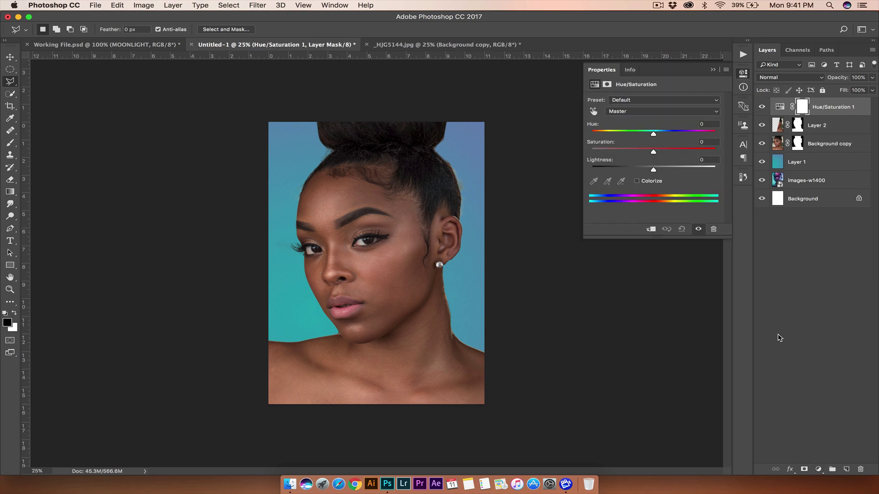
click(636, 181)
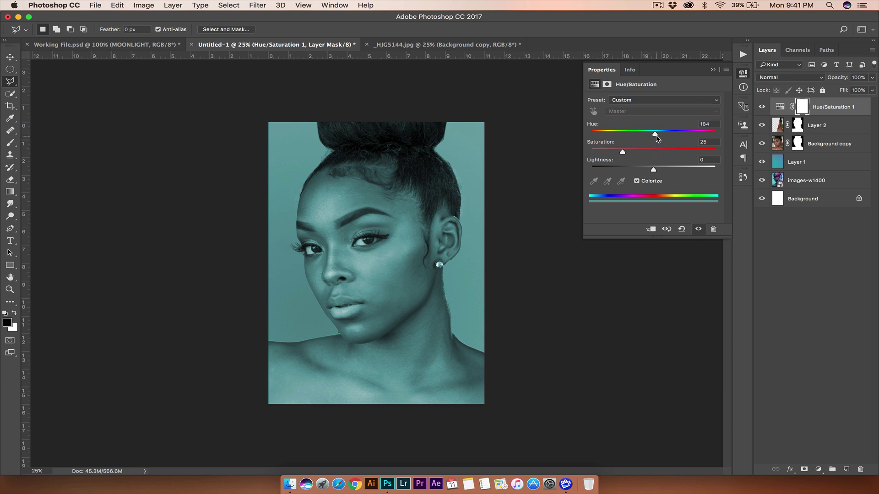
Step: Set the Hue/Saturation adjustment to Hue 242, Saturation 33 and Lightness +2
drag(656, 138, 676, 138)
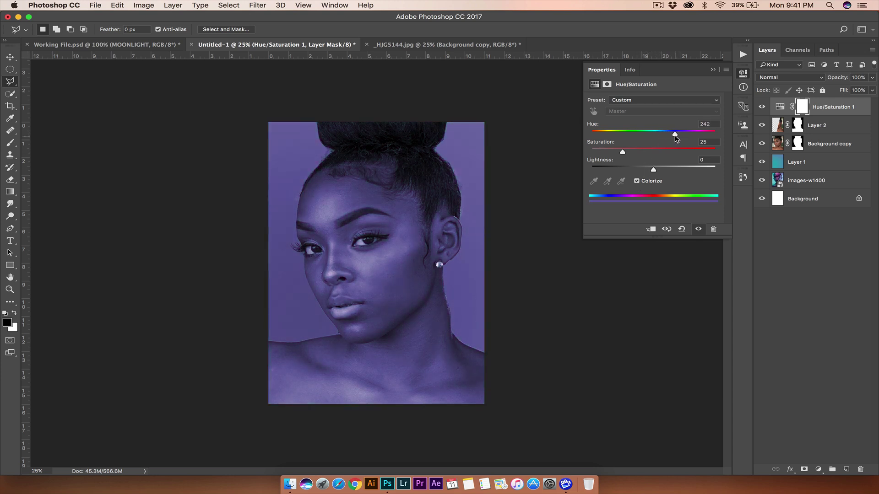
drag(627, 152, 655, 169)
Step: Clip the Hue/Saturation 1 adjustment to the right-part layer and lower its opacity to 49%
click(824, 108)
right_click(826, 110)
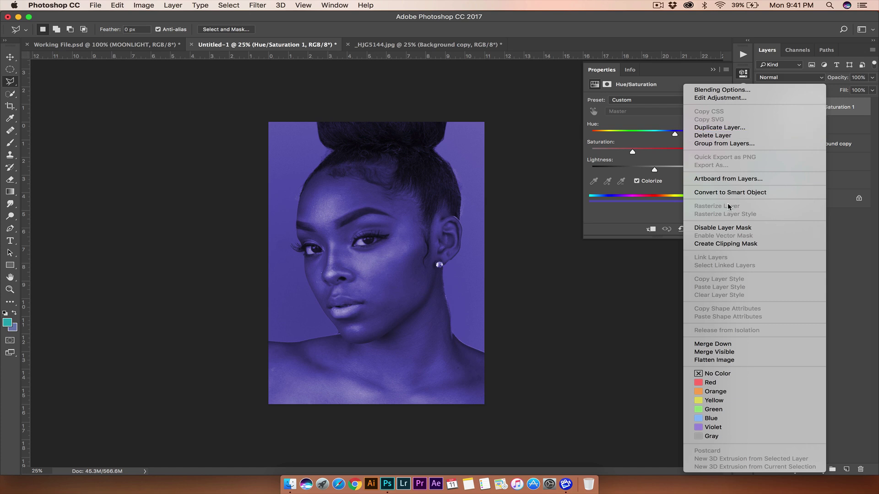
click(729, 246)
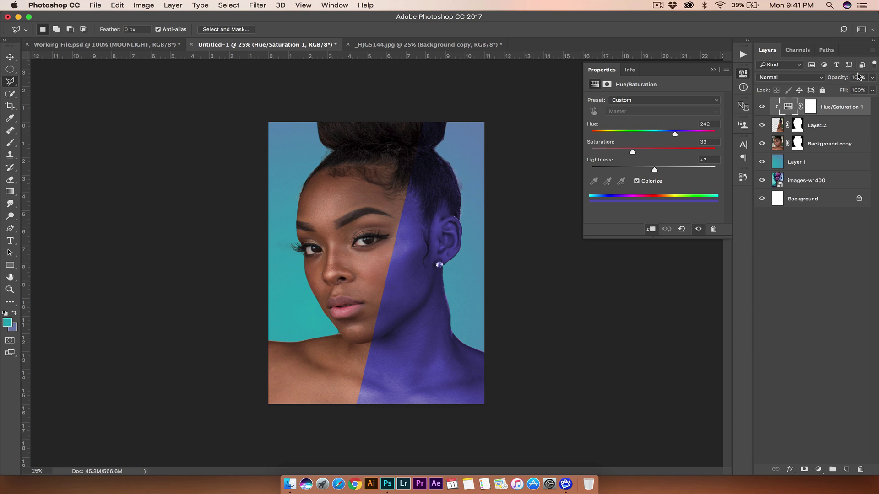
mouse_move(845, 80)
mouse_down()
mouse_move(806, 82)
mouse_move(842, 79)
mouse_up()
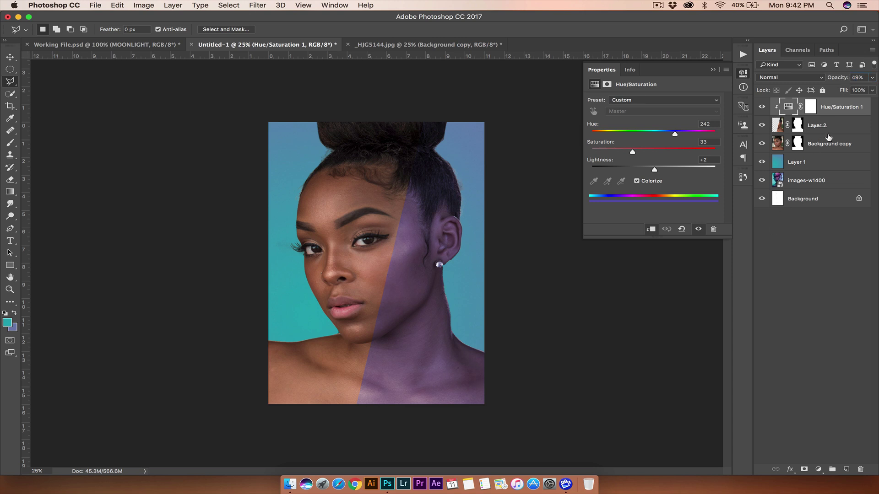
Step: On the Background copy layer, select a downward-pointing middle wedge of the portrait with the Polygonal Lasso, bordering the purple right part
click(819, 148)
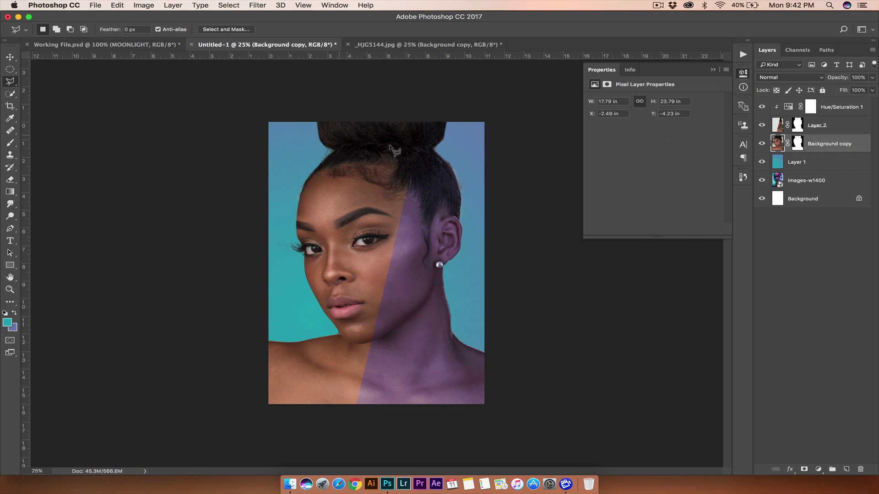
click(425, 120)
click(355, 415)
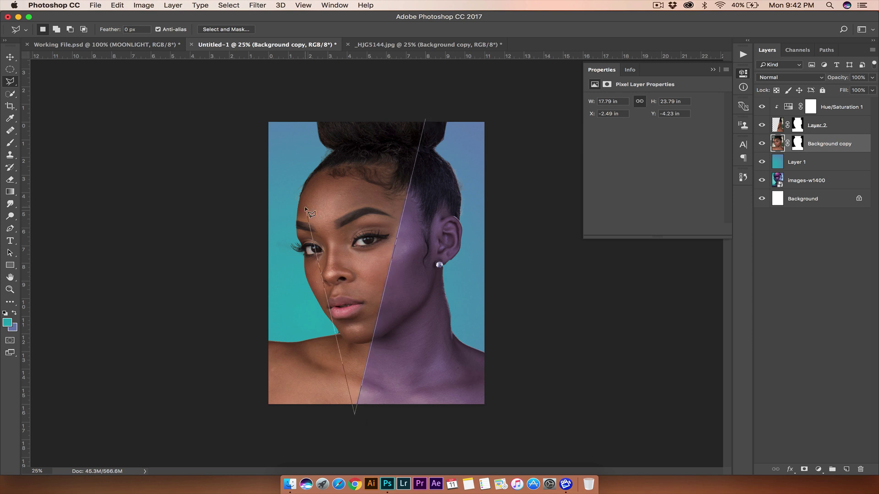
click(295, 104)
click(425, 120)
Step: Copy the selected wedge, paste it in place as a new layer, and duplicate the Background copy layer's mask onto it
click(117, 5)
mouse_move(149, 100)
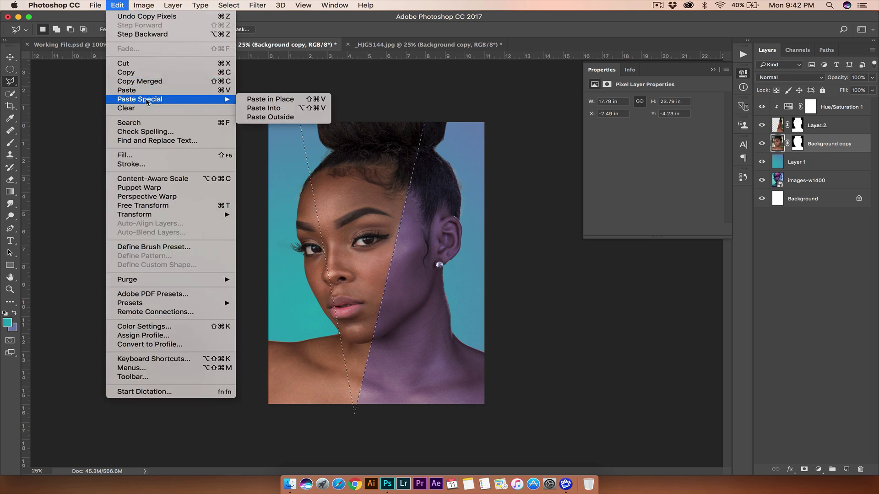
click(294, 99)
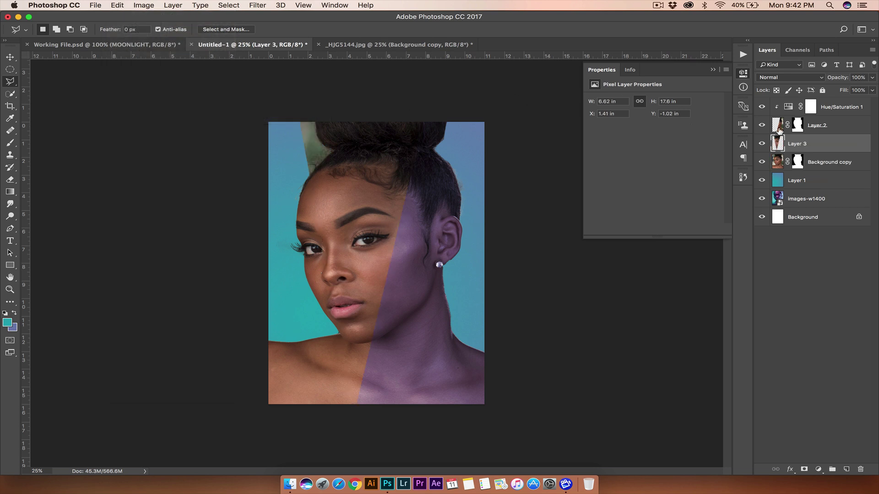
click(799, 161)
mouse_move(799, 162)
mouse_down()
mouse_move(798, 135)
mouse_move(799, 145)
mouse_up()
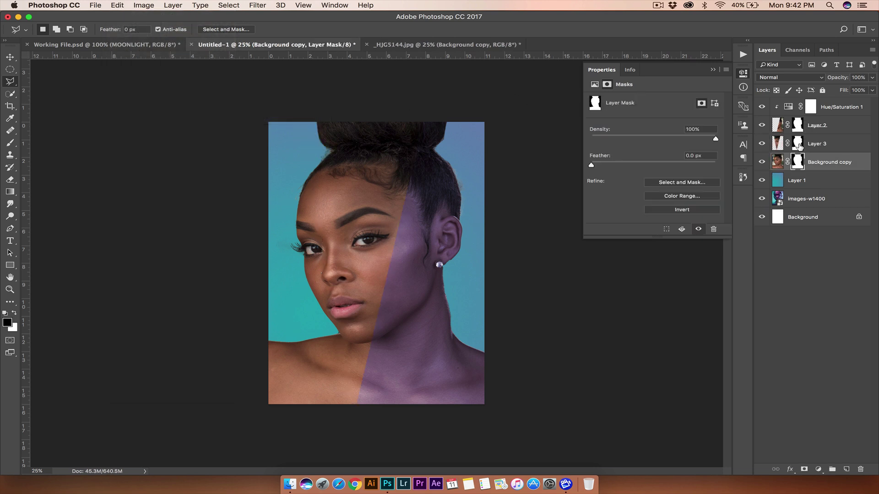
Step: Add a colorized Hue/Saturation adjustment above the middle-wedge layer with Hue 312, Saturation 37 and Lightness -7
click(831, 144)
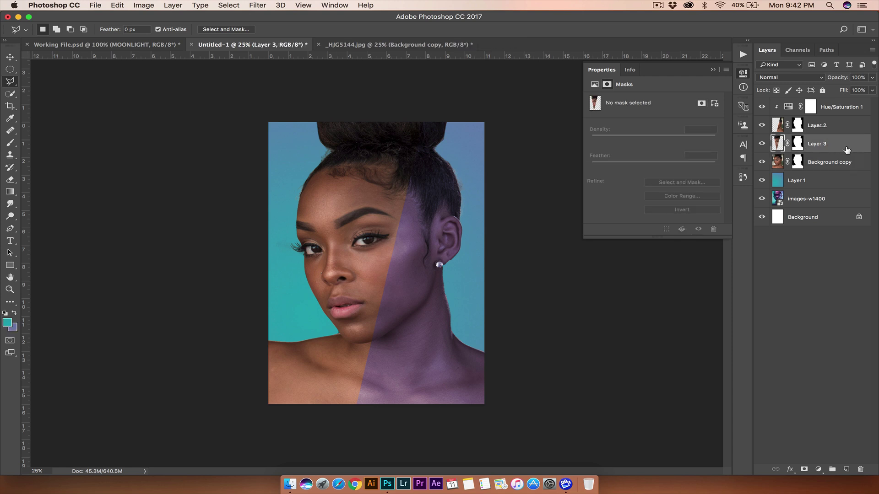
click(819, 469)
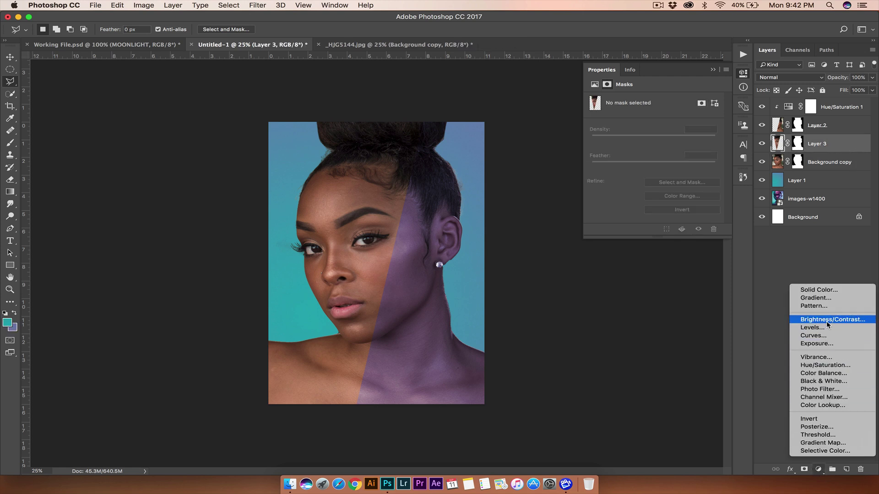
click(827, 365)
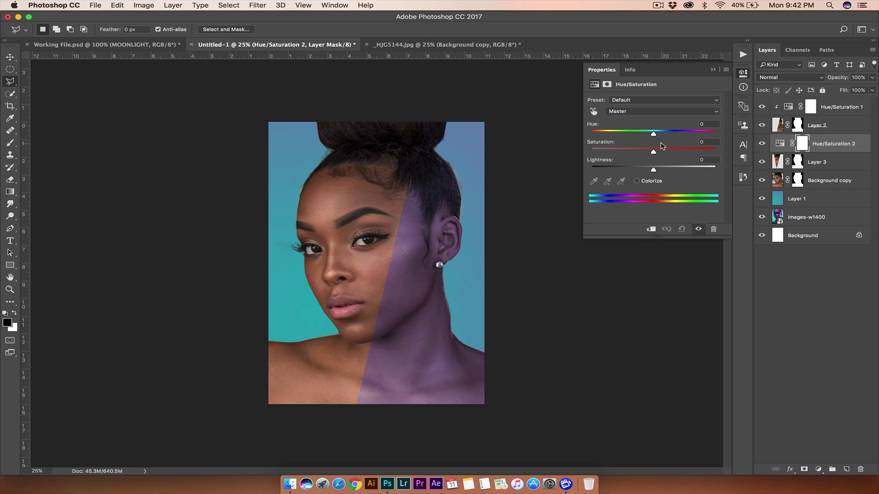
drag(654, 135, 690, 136)
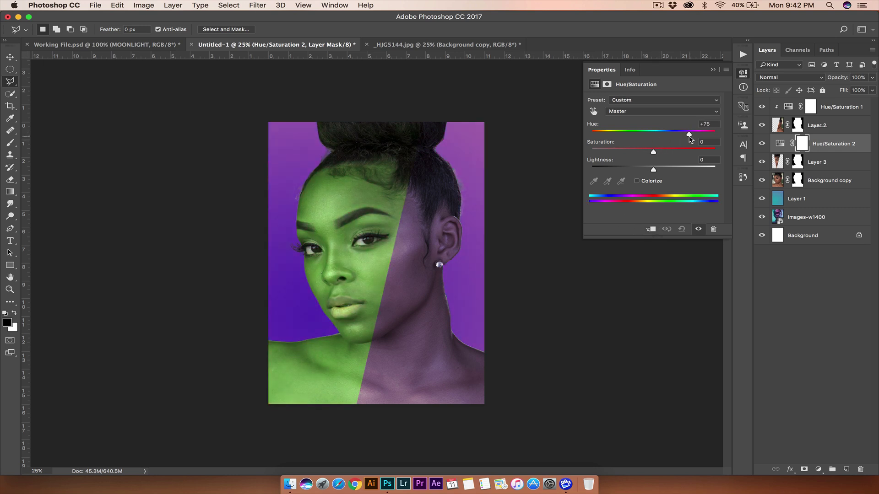
click(636, 181)
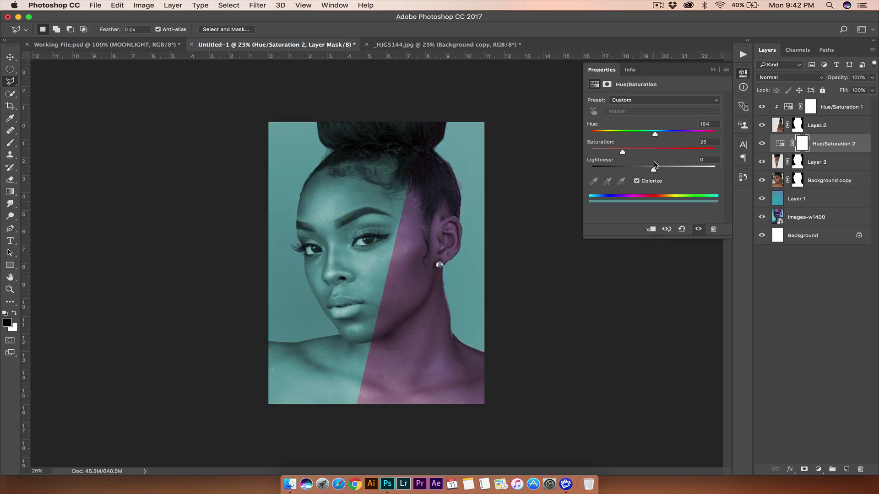
drag(656, 134, 700, 138)
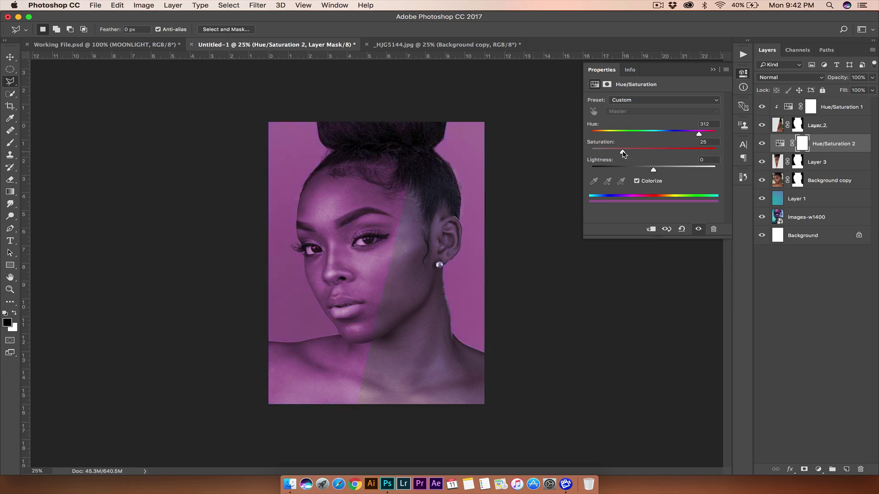
drag(623, 153, 651, 171)
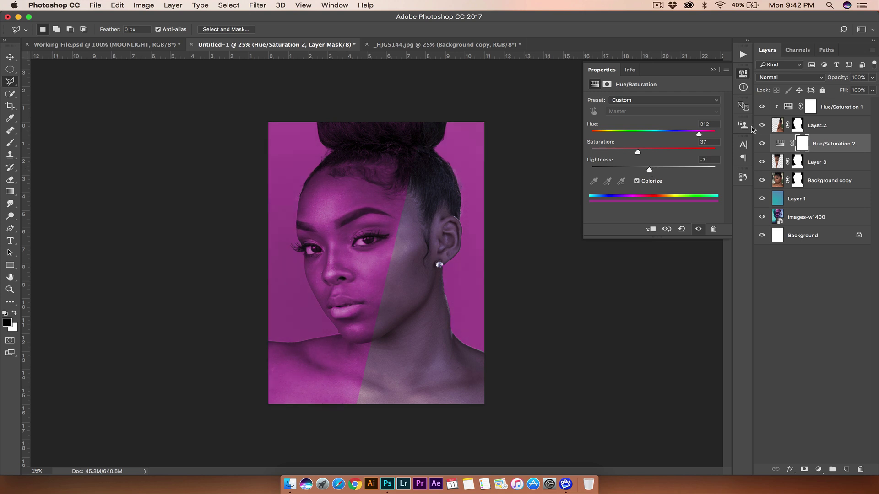
Step: Clip the magenta Hue/Saturation adjustment to the middle-wedge layer and lower its opacity to 66%
right_click(828, 144)
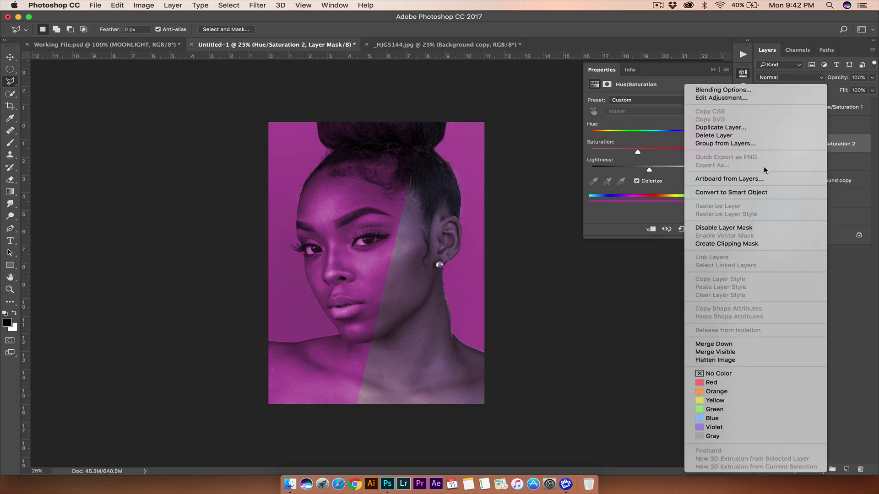
click(741, 247)
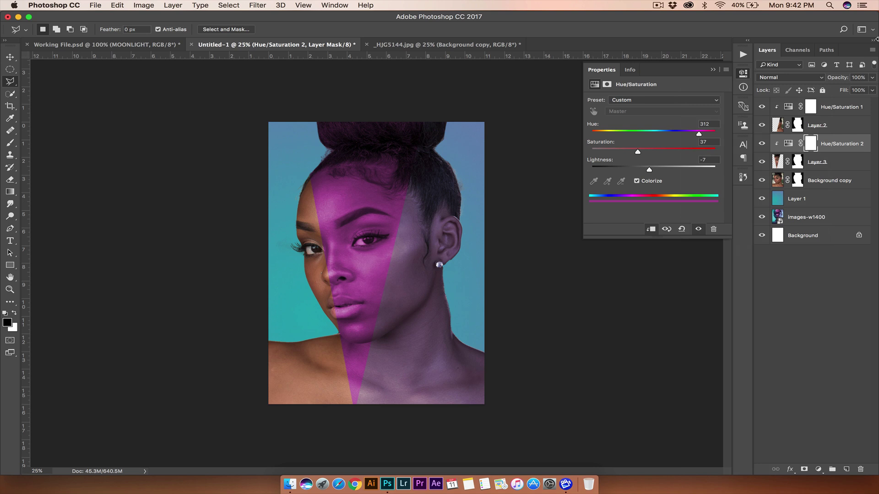
mouse_move(844, 80)
mouse_down()
mouse_move(817, 82)
mouse_move(845, 79)
mouse_up()
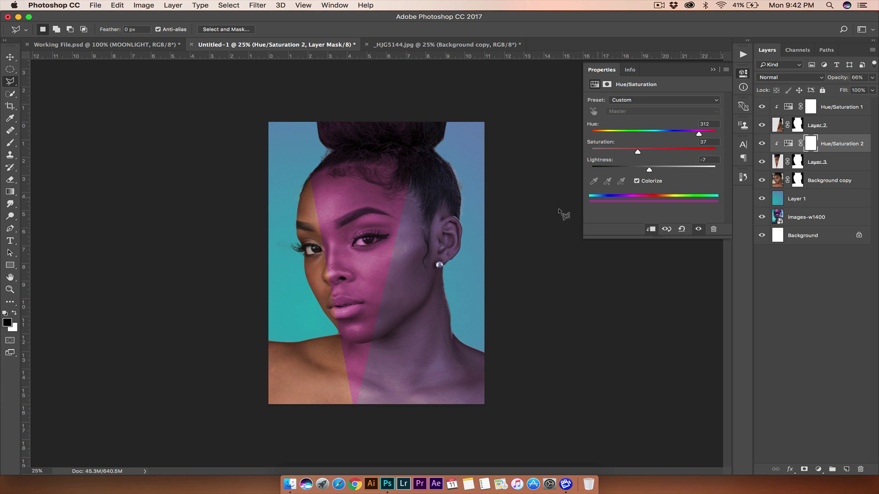
Step: On the Background copy layer, select the left part of the poster with the Polygonal Lasso, following the magenta wedge's left edge
click(849, 165)
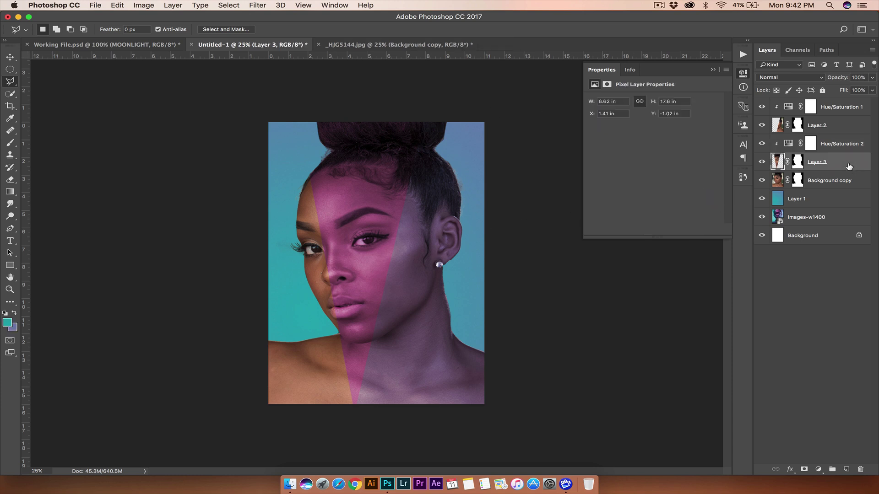
click(818, 179)
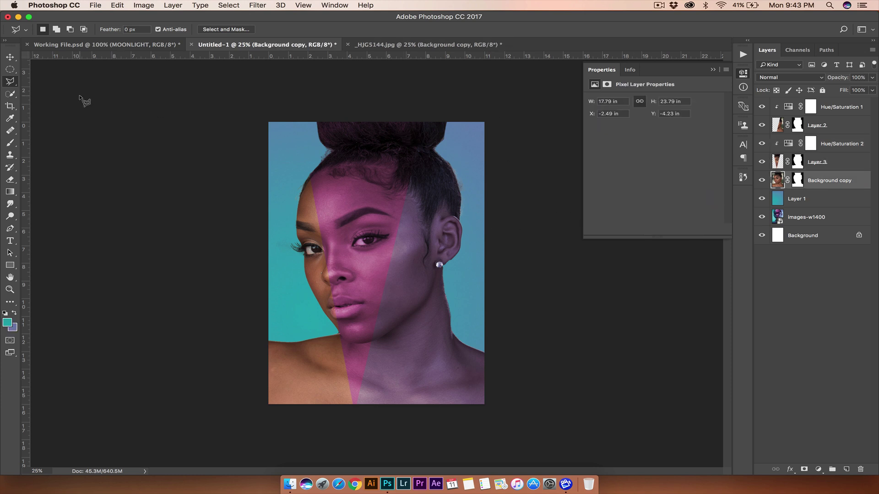
click(300, 118)
click(356, 414)
click(239, 415)
click(245, 115)
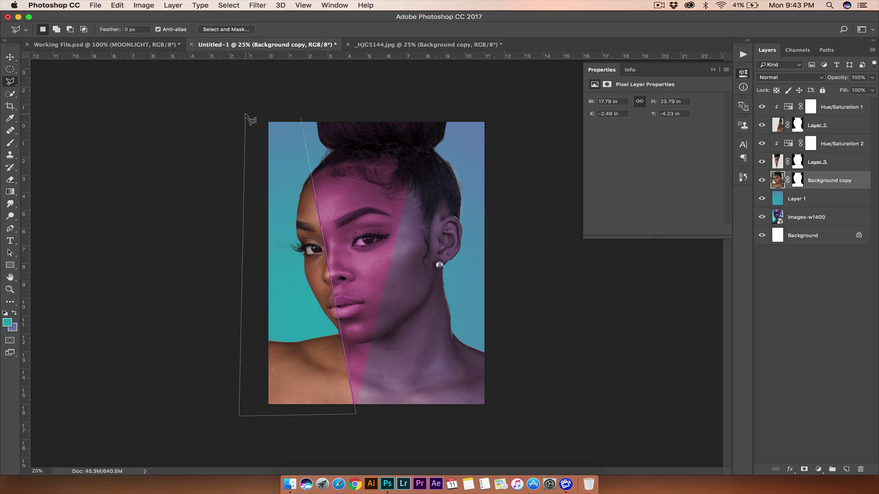
click(301, 120)
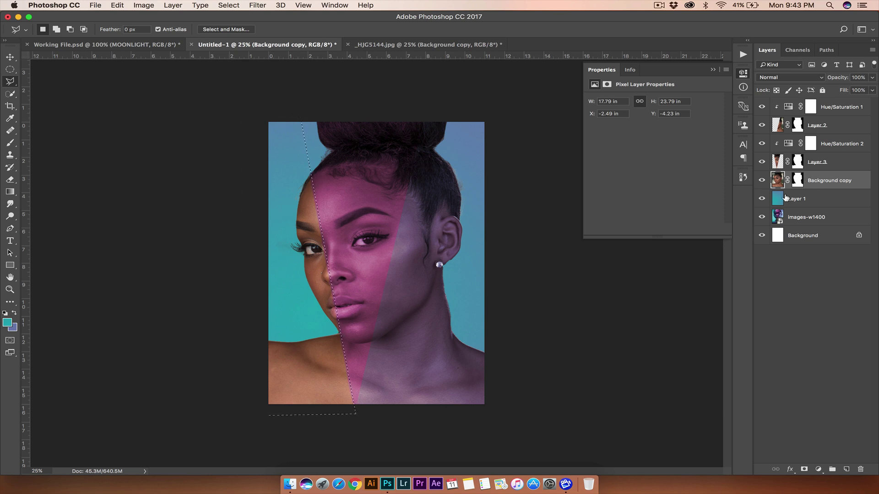
Step: Copy the selected left part, paste it in place as a new layer, and duplicate the Background copy layer's mask onto it
click(119, 5)
mouse_move(192, 100)
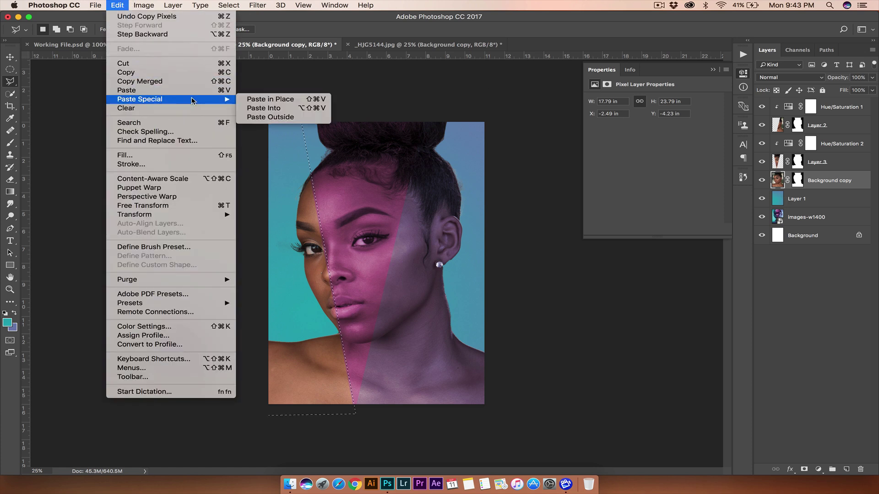
click(298, 101)
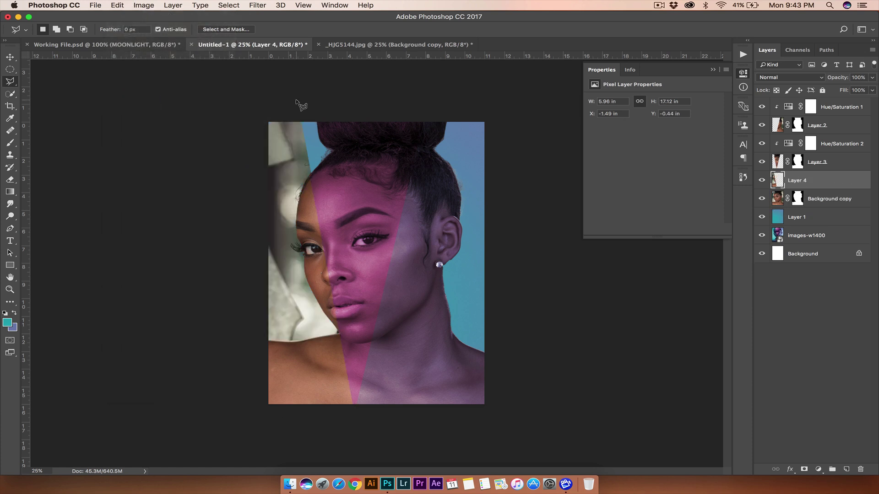
click(797, 202)
drag(796, 201, 817, 182)
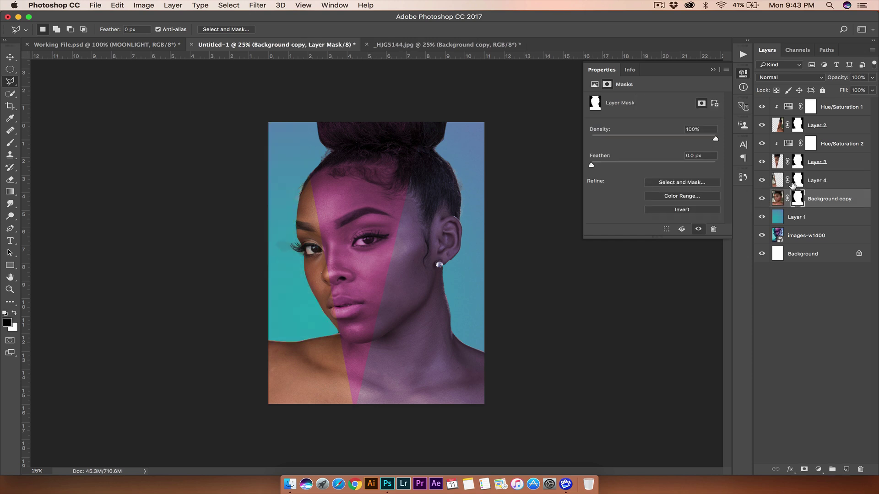
Step: Add a colorized Hue/Saturation adjustment above the left-part layer with Hue 204, Saturation 41 and Lightness +14
click(819, 183)
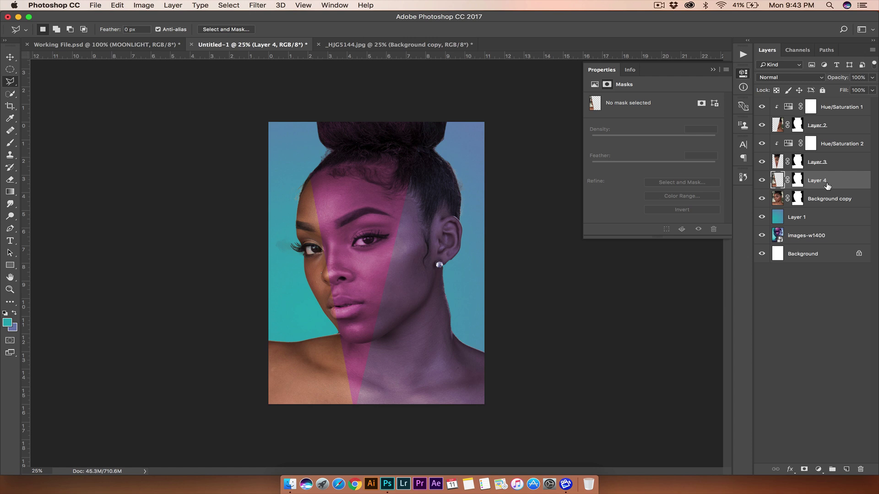
click(819, 469)
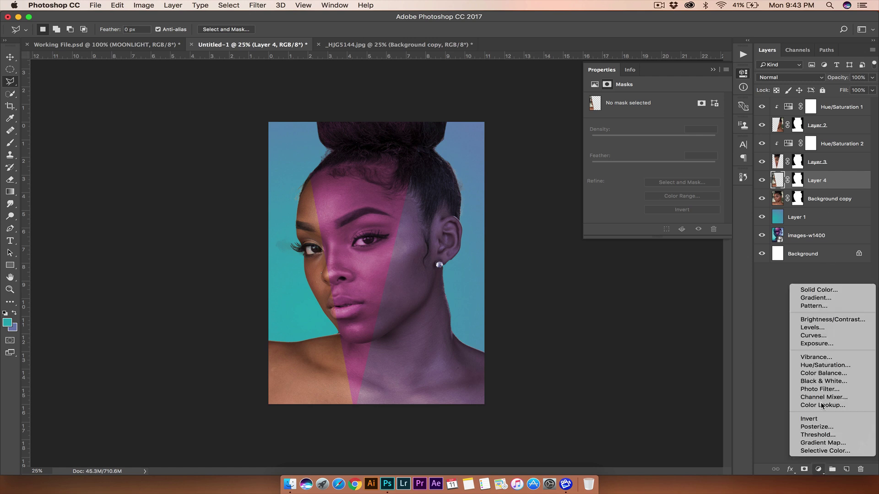
click(824, 365)
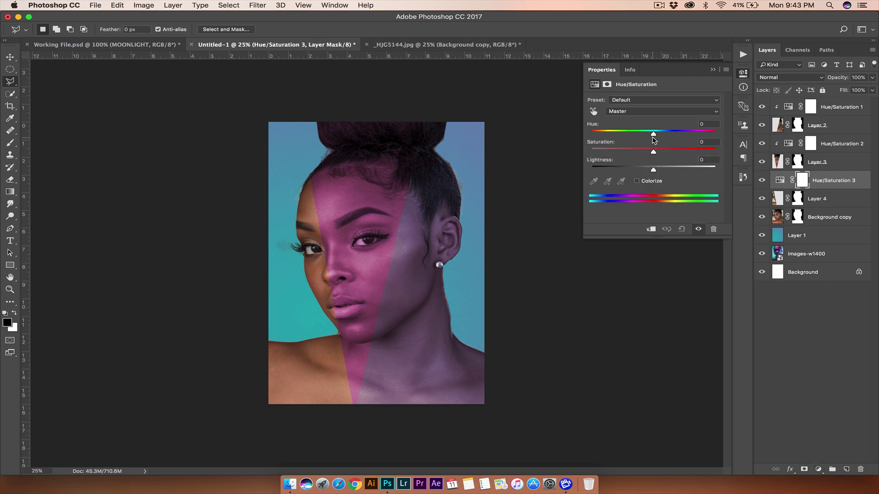
drag(653, 137, 662, 172)
click(636, 181)
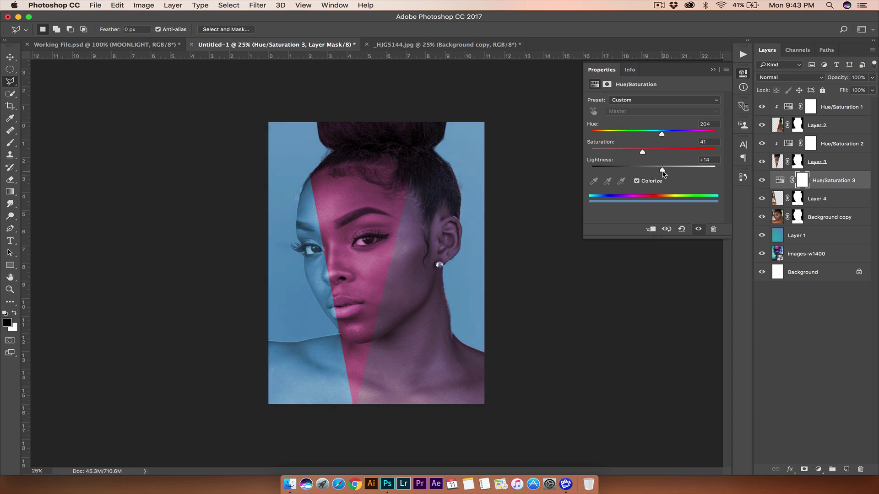
Step: Clip the blue Hue/Saturation adjustment to the left-part layer and lower its opacity to 63%
click(830, 183)
mouse_move(848, 79)
mouse_down()
mouse_move(833, 80)
mouse_move(844, 80)
mouse_up()
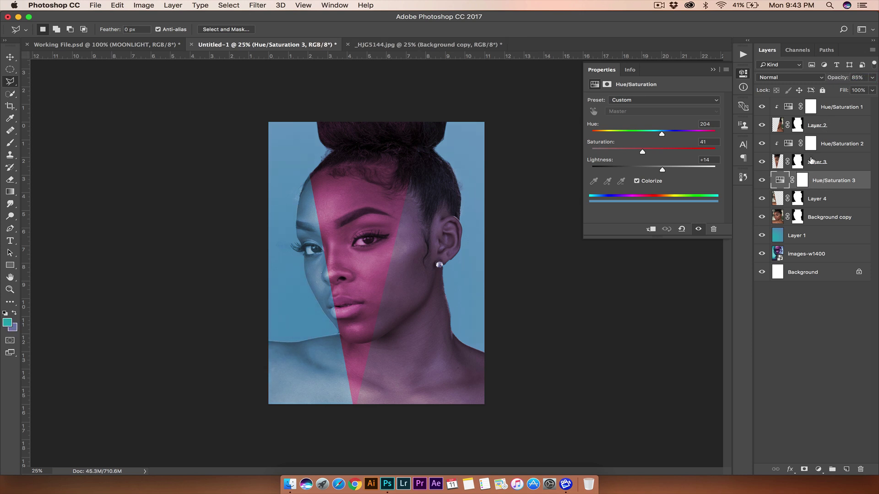
right_click(823, 188)
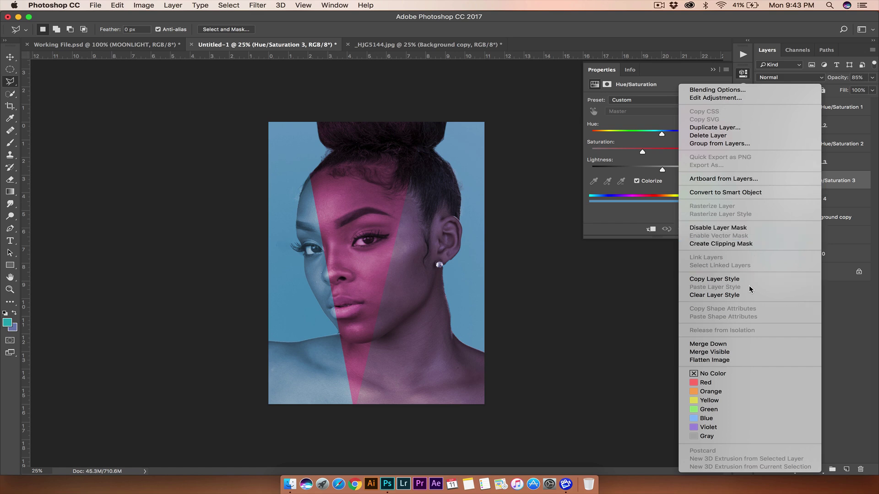
click(741, 244)
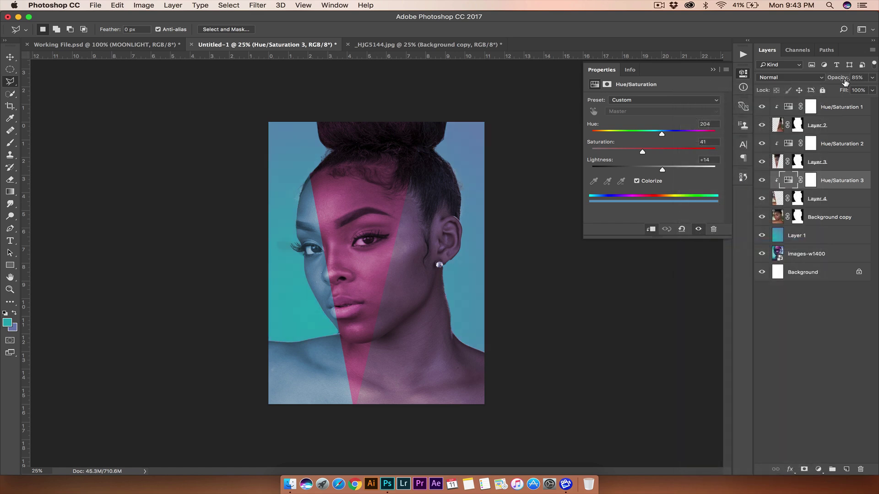
drag(844, 83, 833, 81)
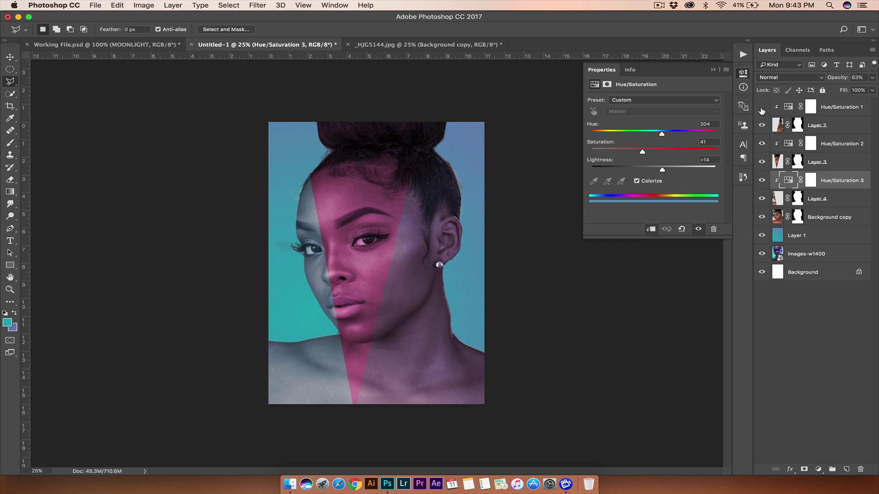
Step: Hide all layers from Hue/Saturation 1 down to Layer 1 to examine the original Moonlight poster's colours
drag(761, 111, 761, 236)
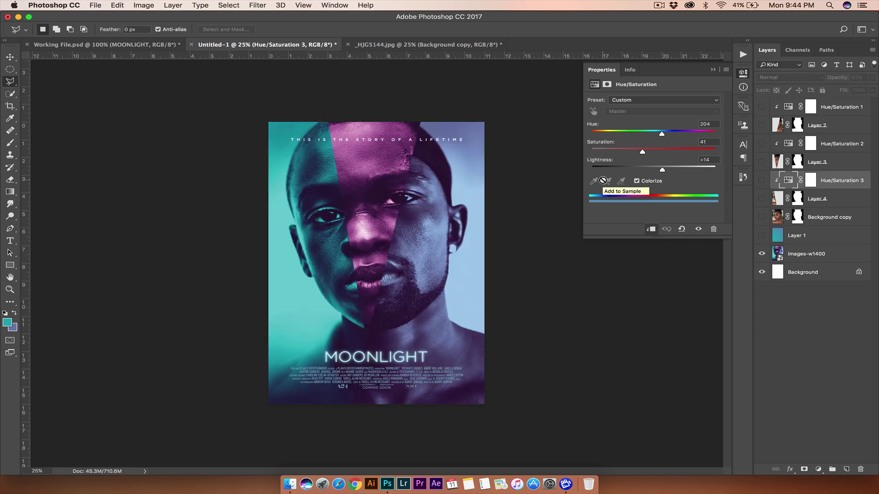
Step: Show all the hidden layers again, from Layer 1 up to Hue/Saturation 1
click(762, 107)
click(762, 124)
click(762, 217)
click(761, 235)
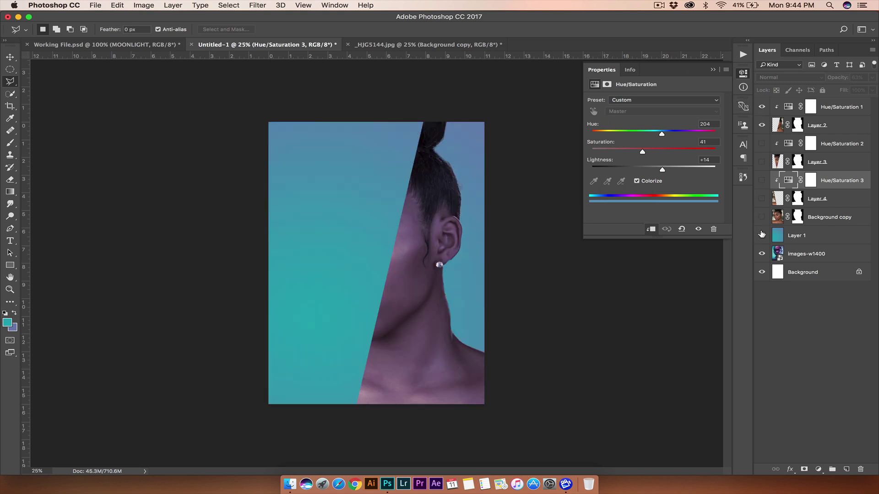
click(761, 198)
click(762, 180)
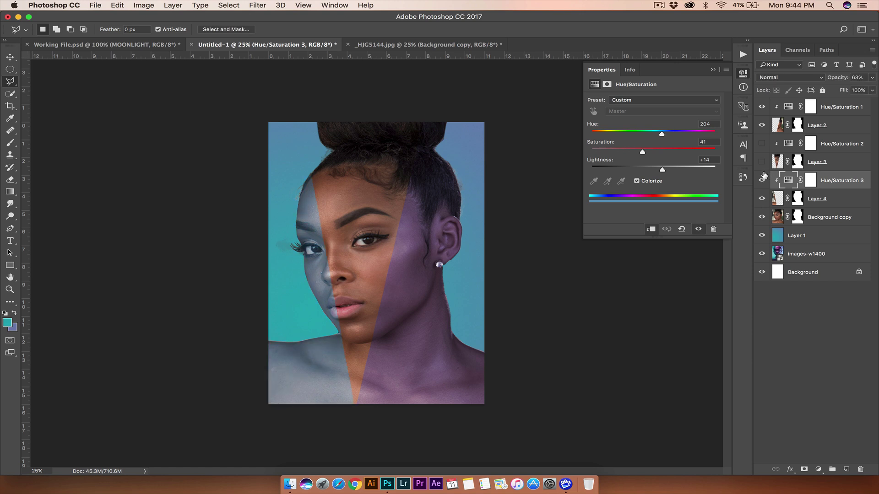
click(762, 162)
click(762, 143)
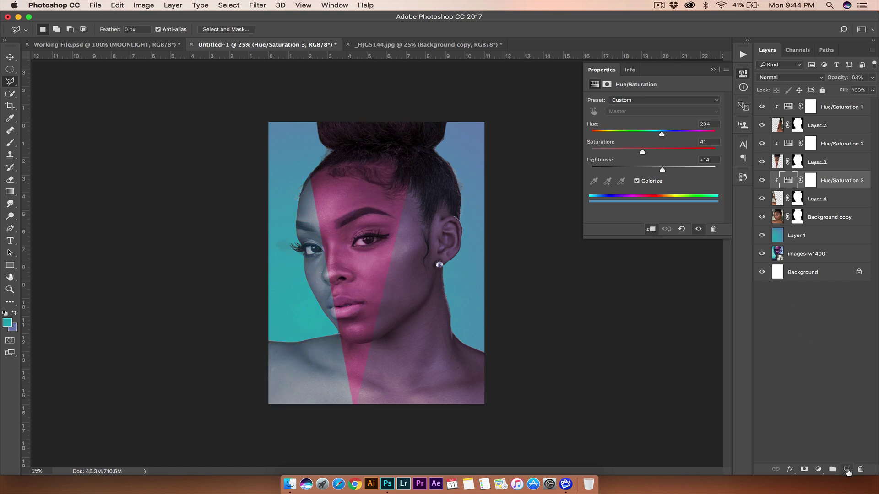
Step: Add one empty layer above Hue/Saturation 1, deleting the surplus second layer
click(836, 109)
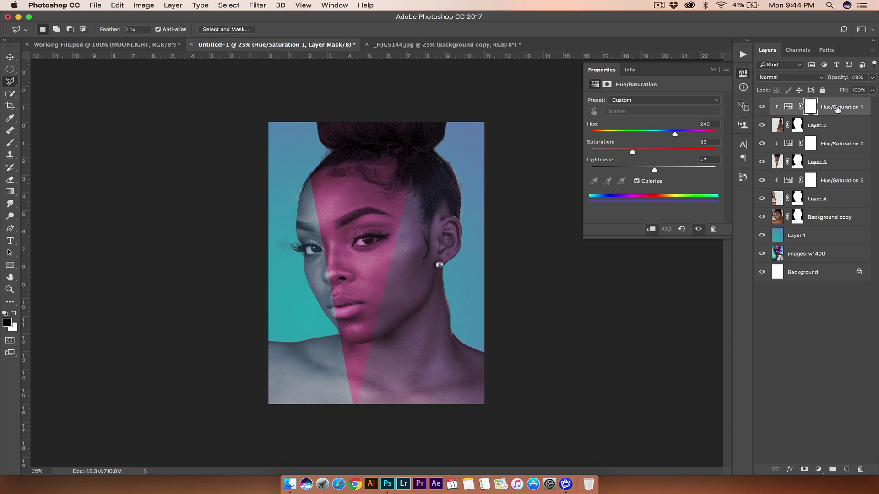
click(846, 470)
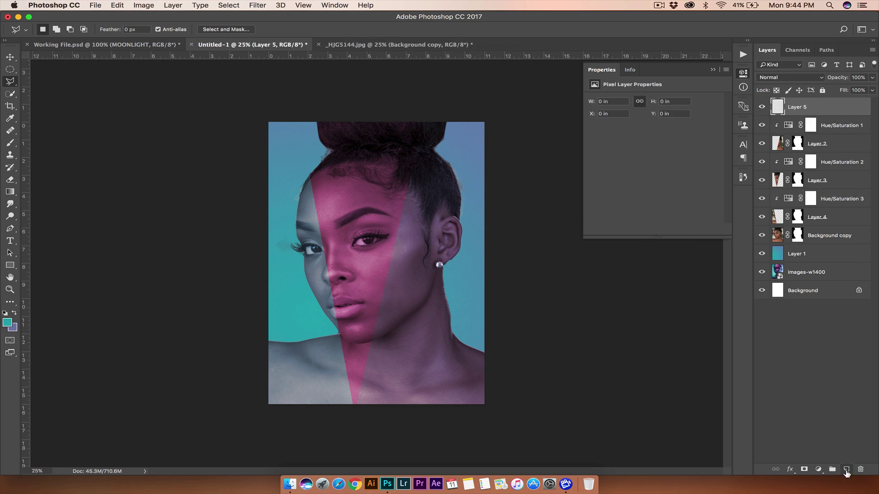
click(846, 470)
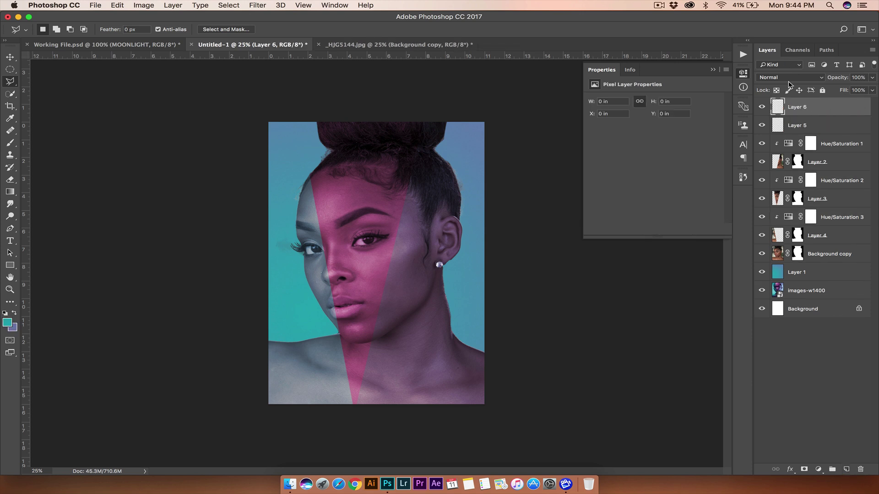
drag(799, 108, 861, 470)
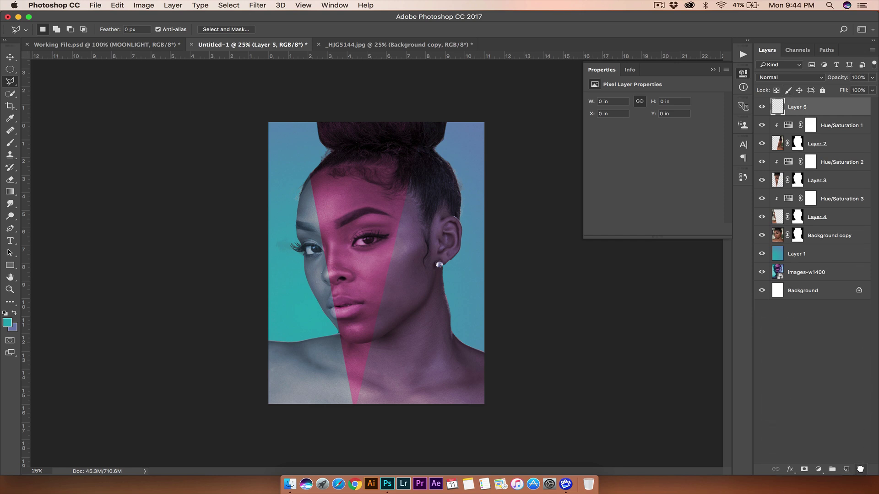
Step: Set up a soft black brush with a size of 2000 px, 0% hardness and 5% flow
click(12, 146)
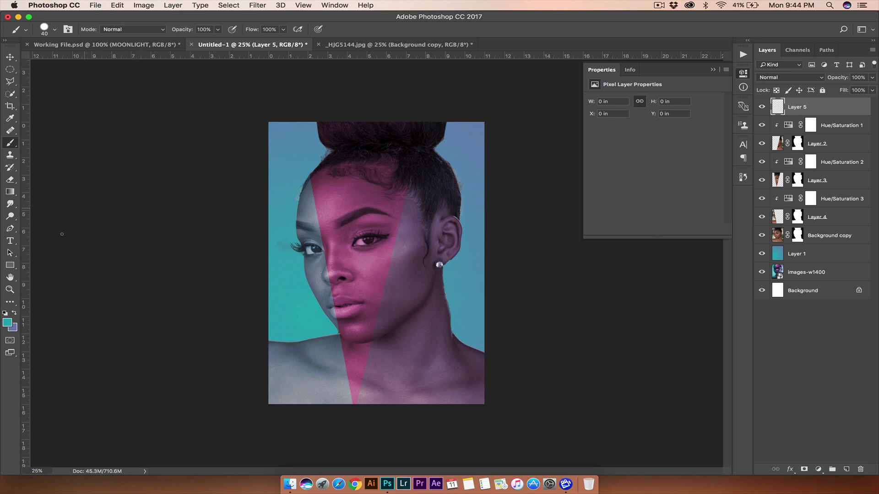
click(5, 314)
click(7, 321)
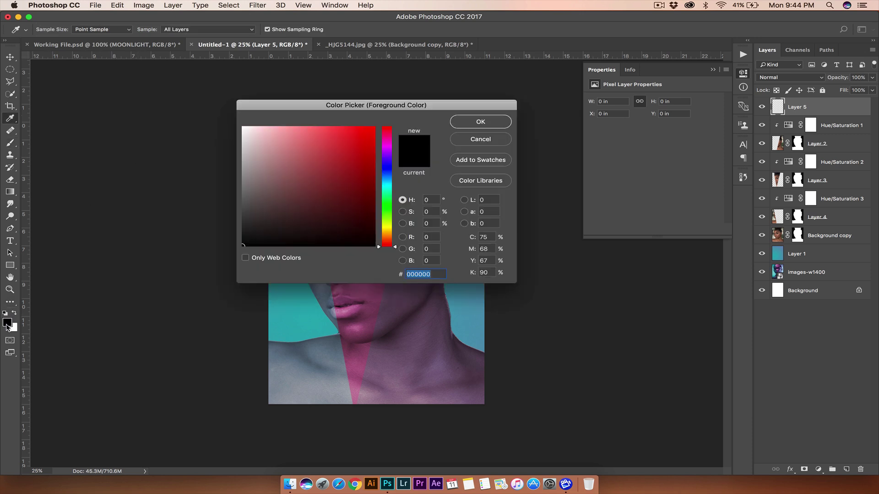
click(493, 123)
click(55, 29)
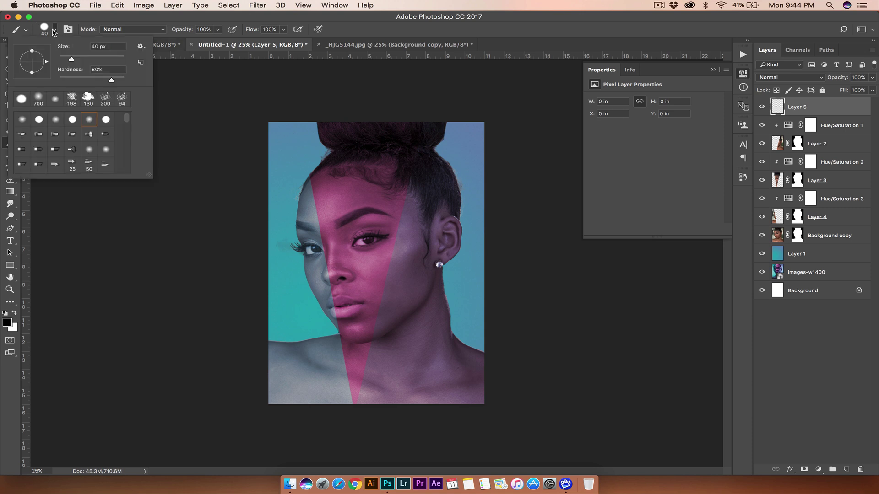
mouse_move(110, 81)
mouse_down()
mouse_move(58, 83)
mouse_move(74, 60)
mouse_move(120, 61)
mouse_up()
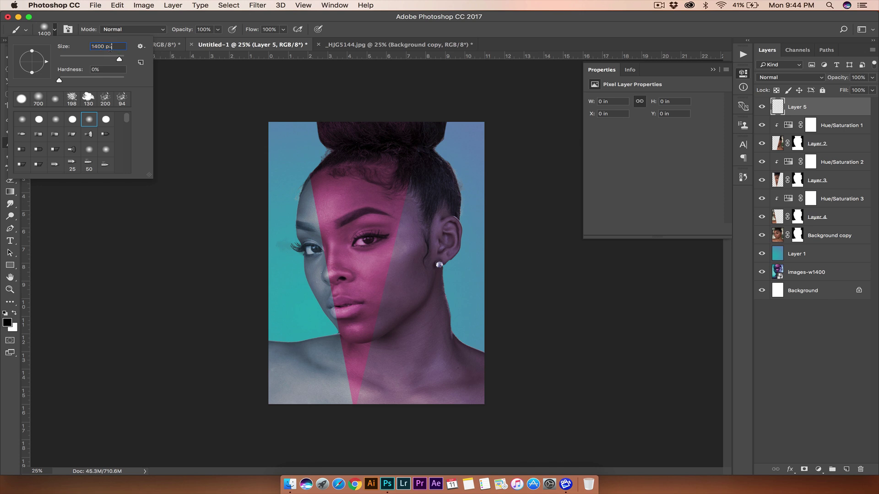
text(2000)
key(Return)
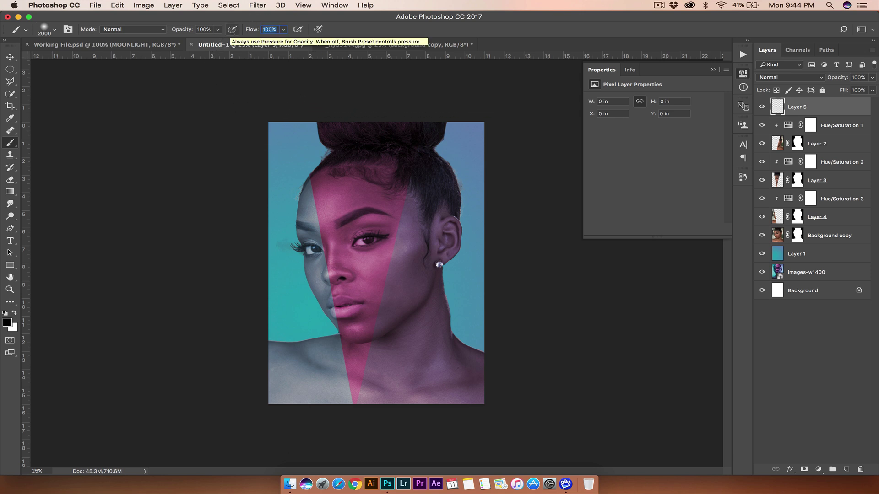
key(Return)
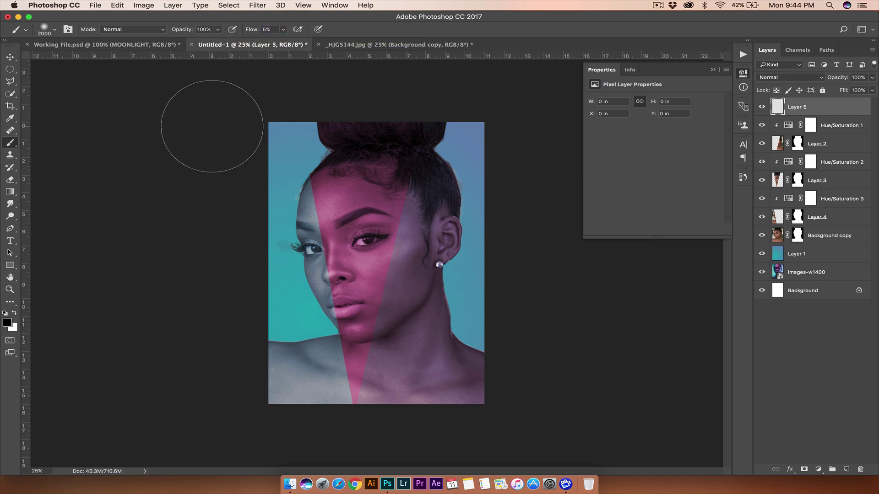
Step: Paint a soft black vignette around the poster's edges on the new top layer
key(super+minus)
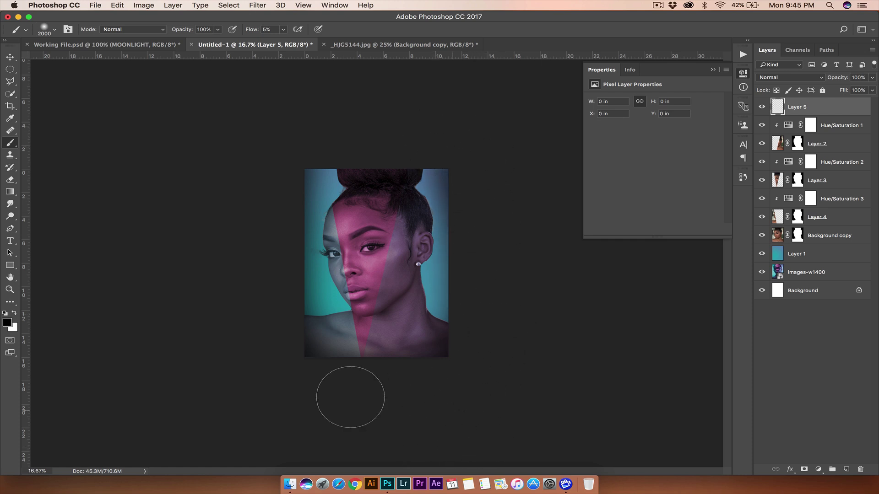
mouse_move(277, 351)
mouse_down()
mouse_move(403, 363)
mouse_move(339, 378)
mouse_up()
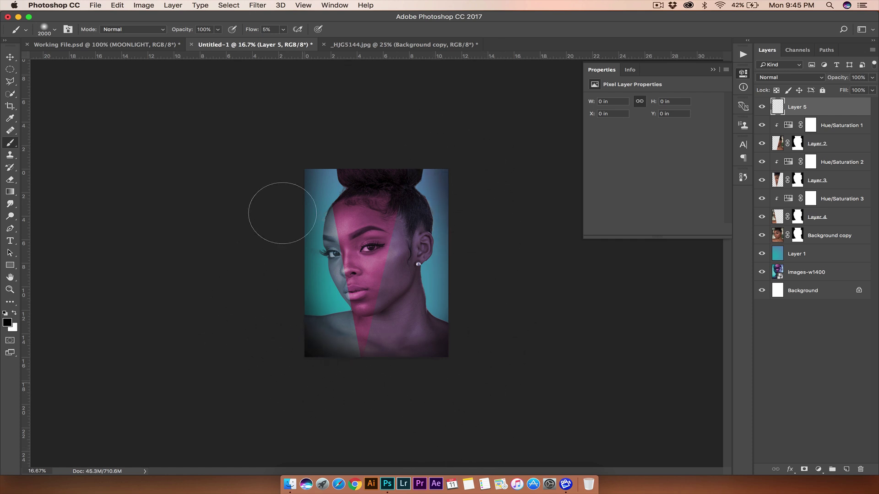
drag(453, 293, 449, 197)
mouse_move(362, 148)
mouse_down()
mouse_move(359, 138)
mouse_move(294, 157)
mouse_move(319, 157)
mouse_move(238, 187)
mouse_up()
Step: Toggle the vignette layer's visibility to compare the poster with and without the darkened edges
click(762, 108)
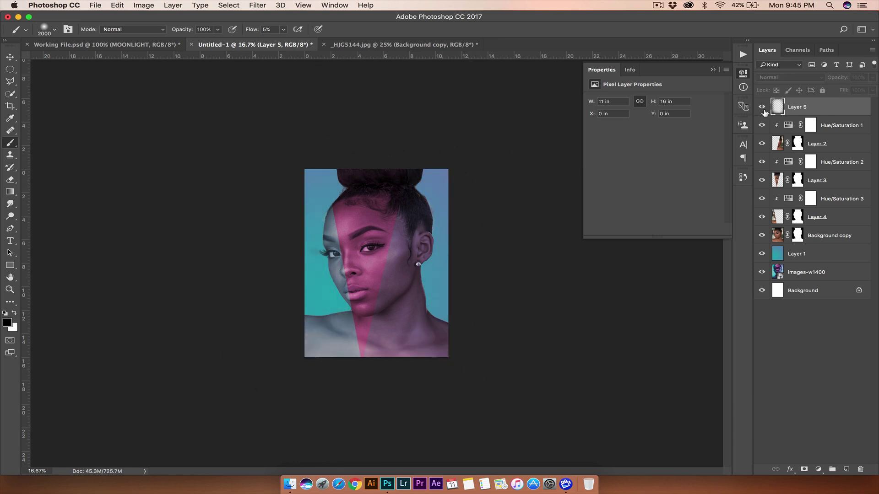
click(762, 108)
click(763, 108)
click(763, 108)
click(763, 108)
click(763, 108)
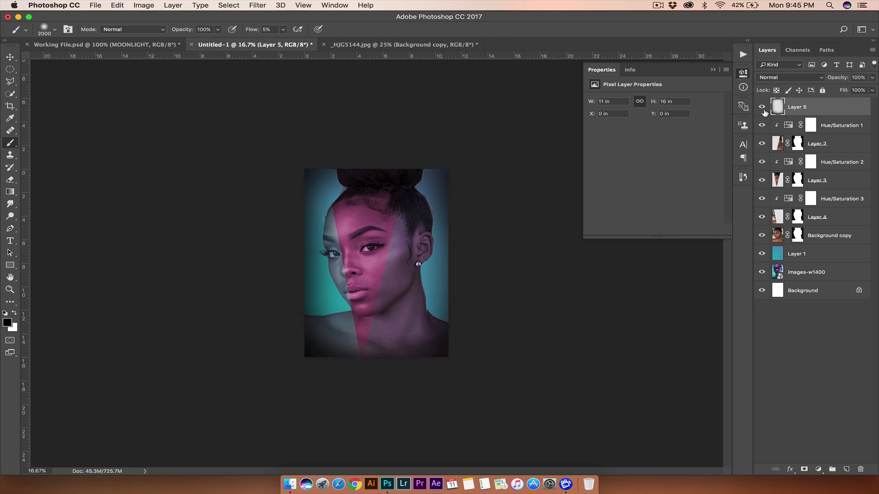
click(763, 108)
click(762, 108)
click(763, 108)
click(763, 108)
Step: Add a Multiply drop shadow to Layer 3 with 35% opacity, 132° angle, 17 px distance, 8% spread and 17 px size
key(super+equal)
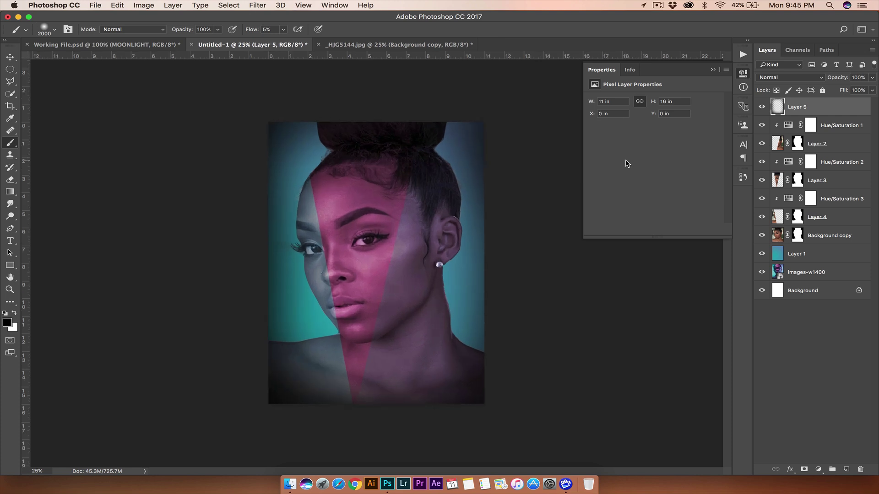
click(844, 149)
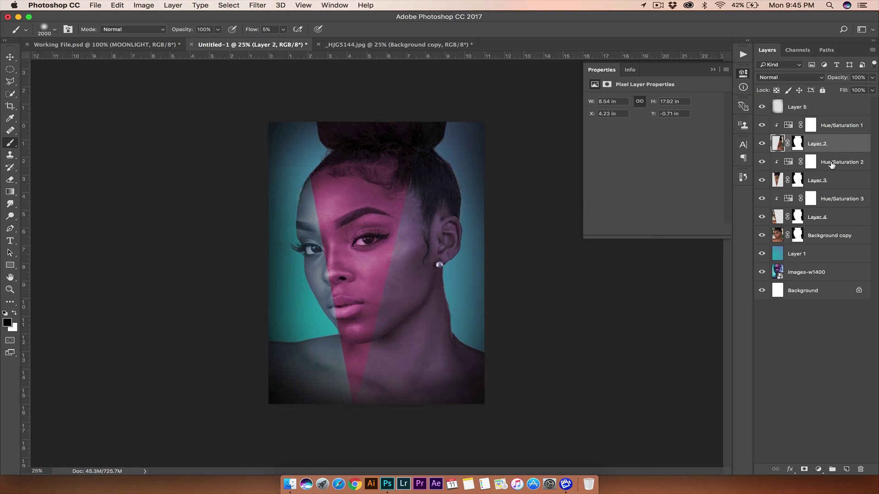
click(830, 183)
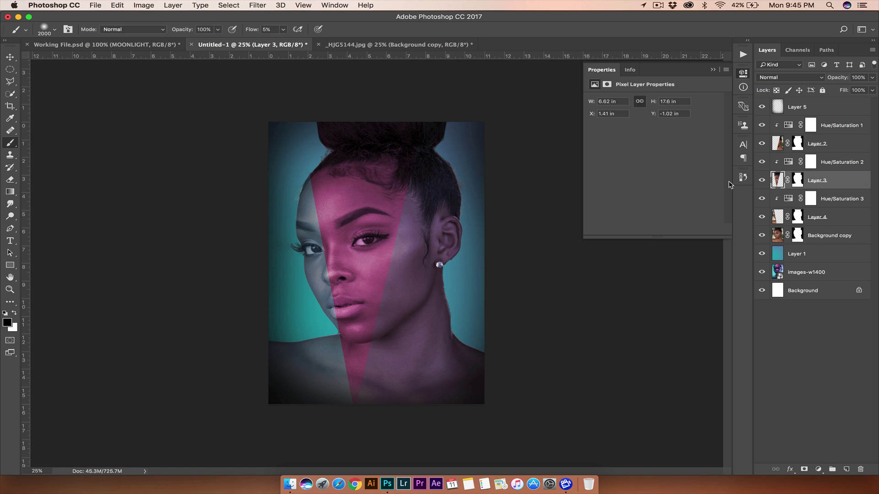
right_click(833, 186)
click(751, 90)
click(440, 244)
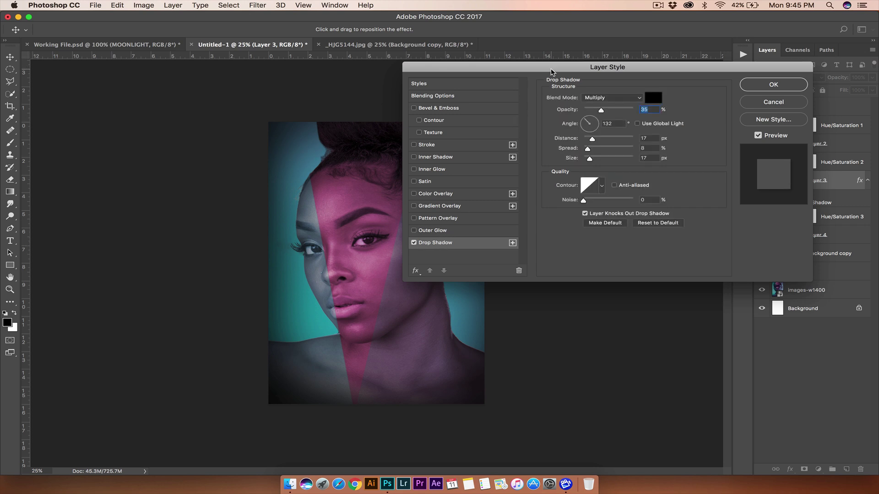
drag(551, 71, 600, 253)
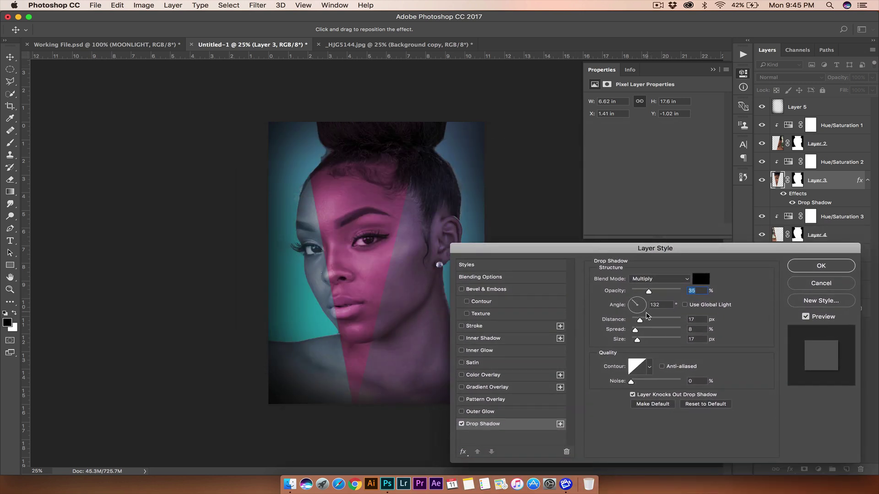
click(815, 267)
key(b)
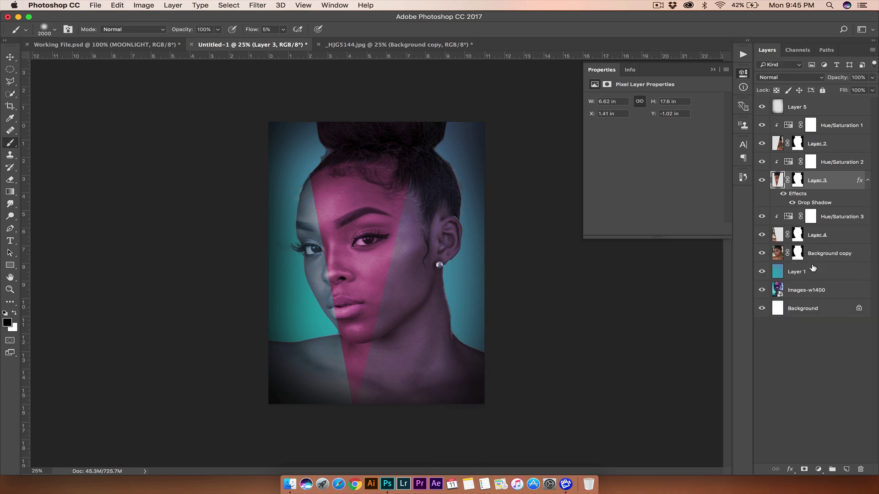
Step: Move Layer 3 and its clipped Hue/Saturation 2 adjustment together above Hue/Saturation 1, keeping both clipping pairs intact
shift+click(836, 170)
drag(832, 181, 830, 144)
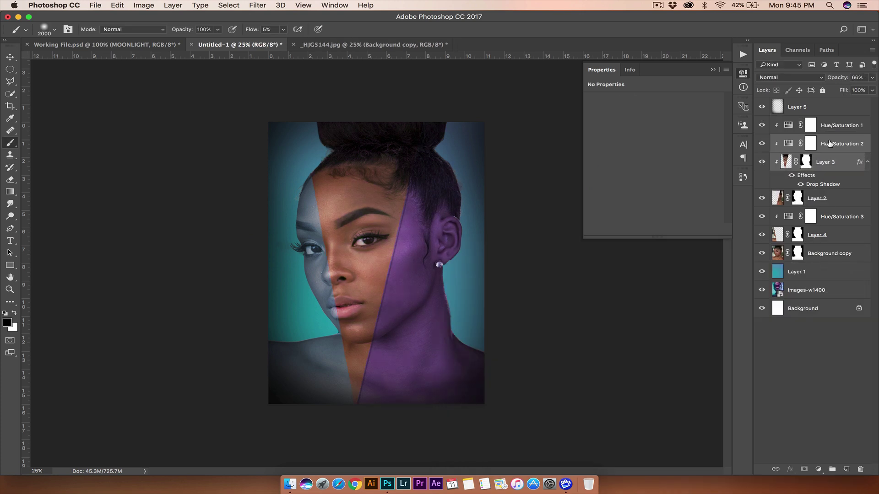
key(super+z)
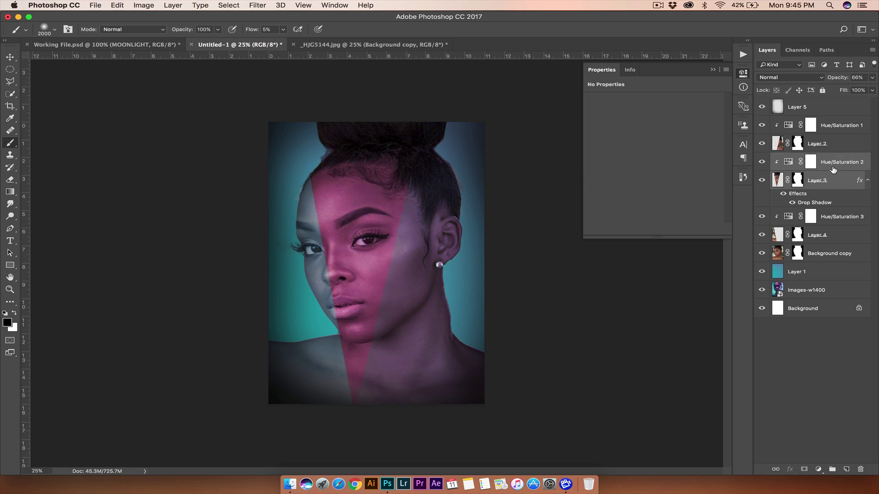
drag(839, 164, 838, 121)
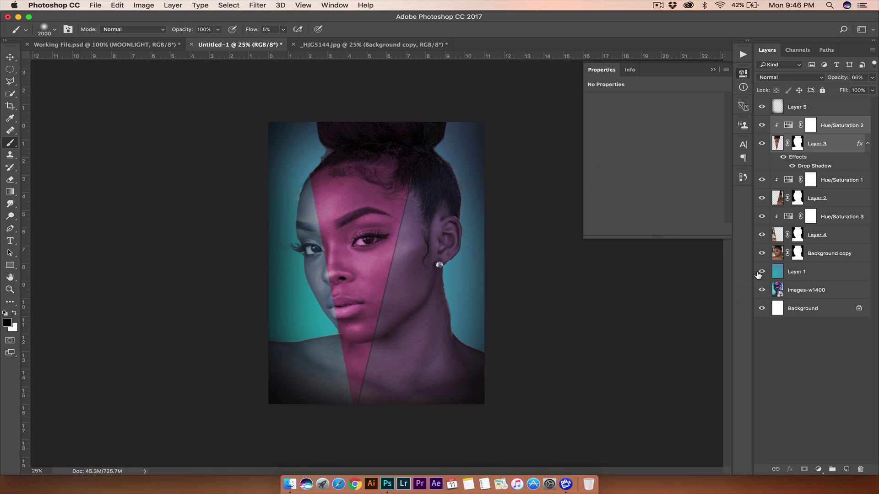
Step: Hide the layers above the original Moonlight poster to examine its design, and show them all again
drag(758, 273, 764, 112)
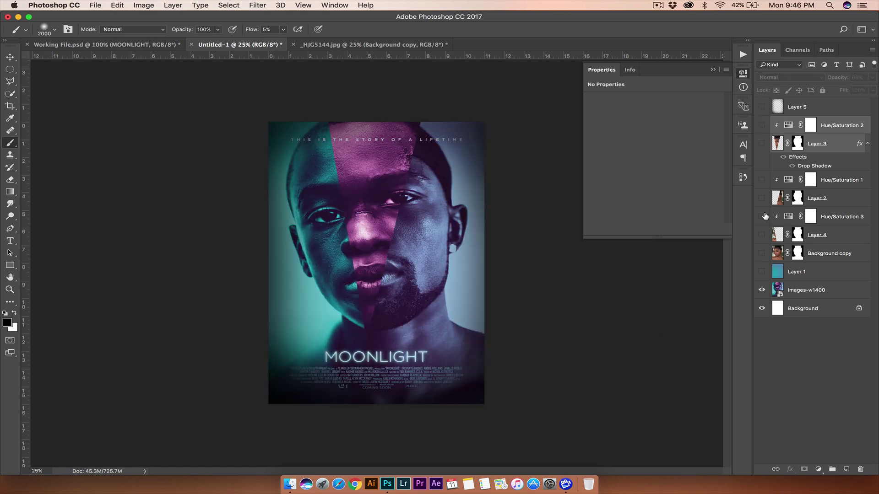
click(762, 271)
click(761, 253)
click(762, 234)
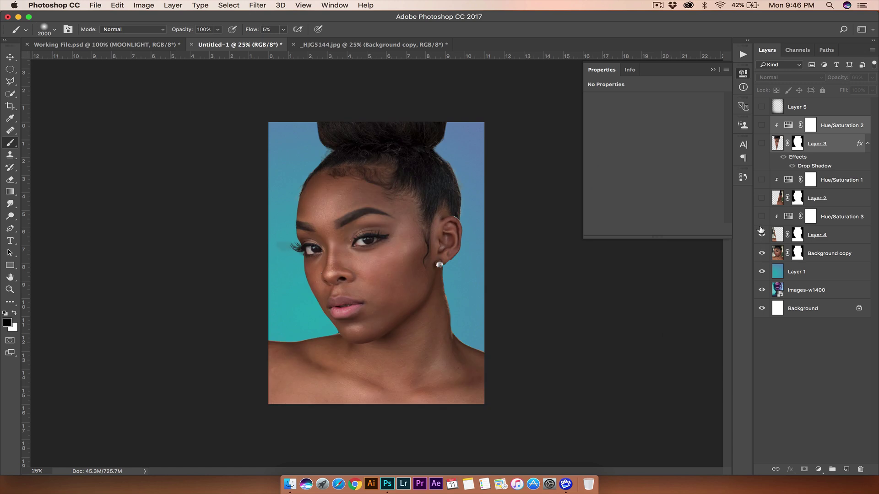
click(762, 217)
click(762, 198)
click(761, 180)
click(762, 143)
click(761, 125)
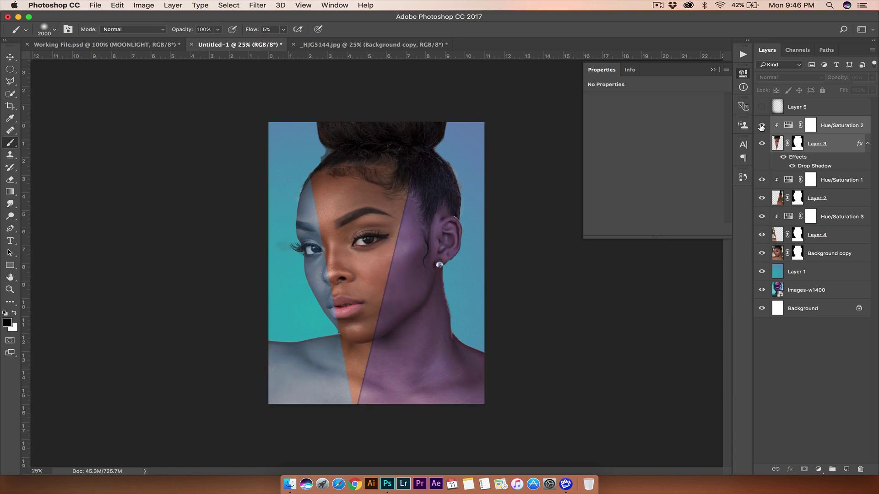
click(762, 106)
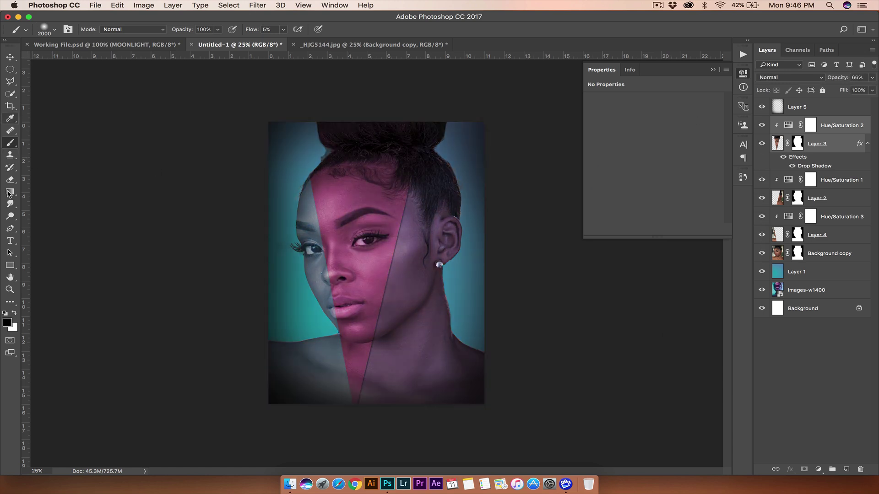
Step: Add the title text MOONLIGHT over the portrait in white Nexa Bold
click(13, 245)
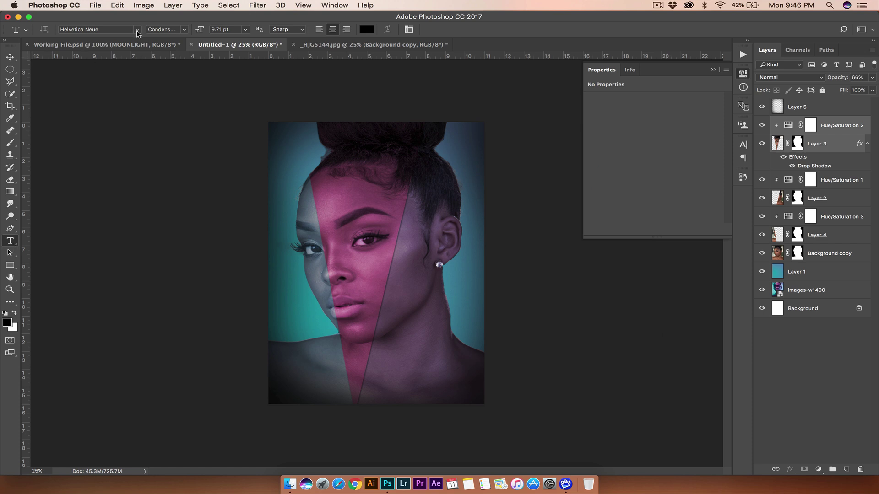
click(124, 30)
text(Nexa)
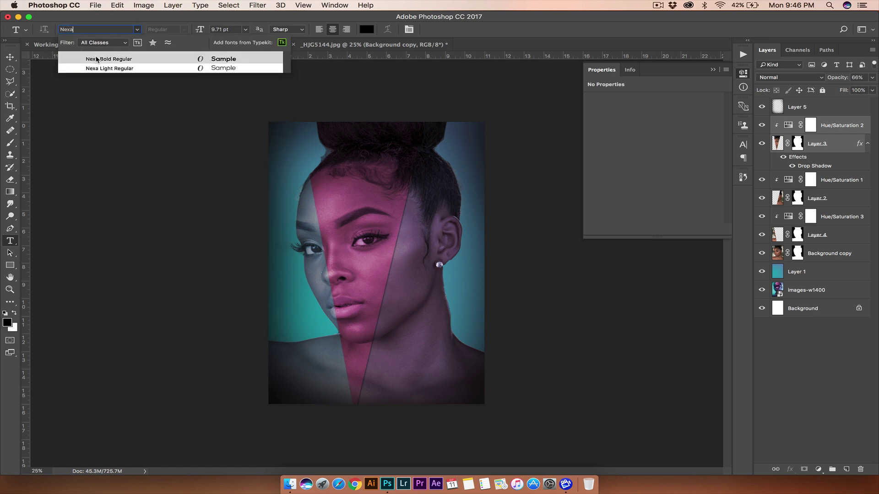
click(103, 59)
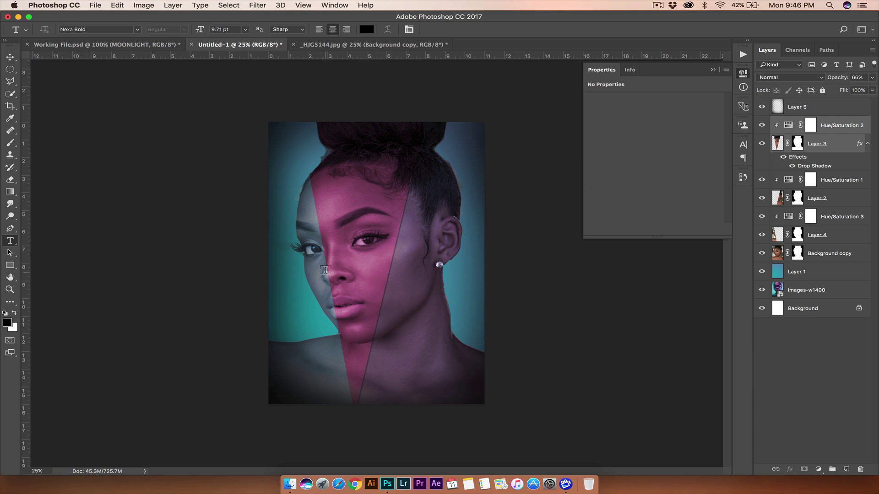
click(325, 270)
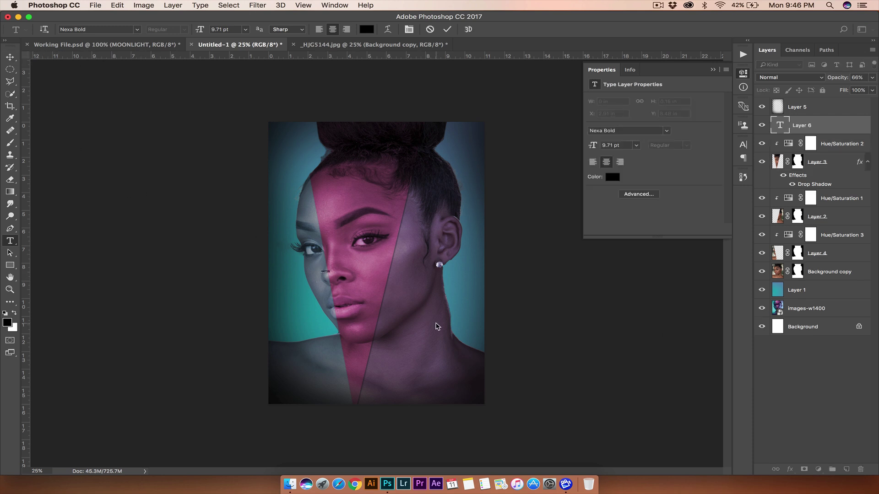
key(super+a)
click(369, 30)
drag(325, 186, 232, 112)
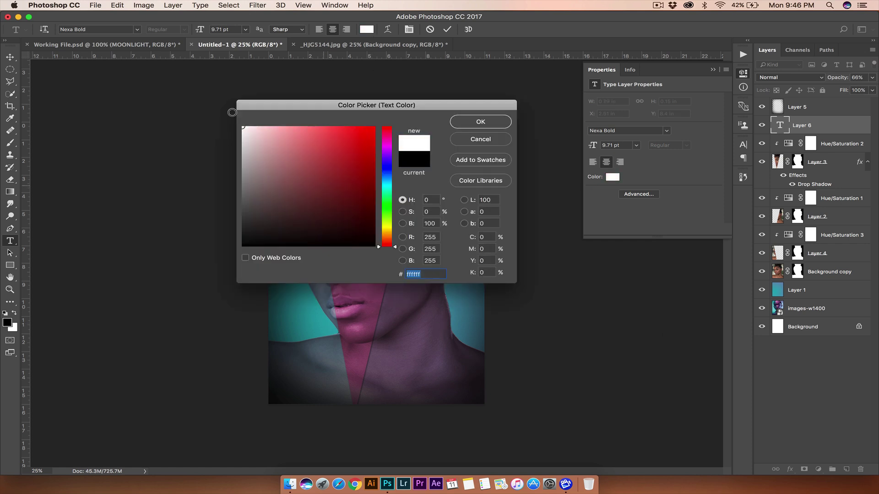
click(470, 122)
Step: Set the MOONLIGHT title's font size to 72 pt
click(247, 30)
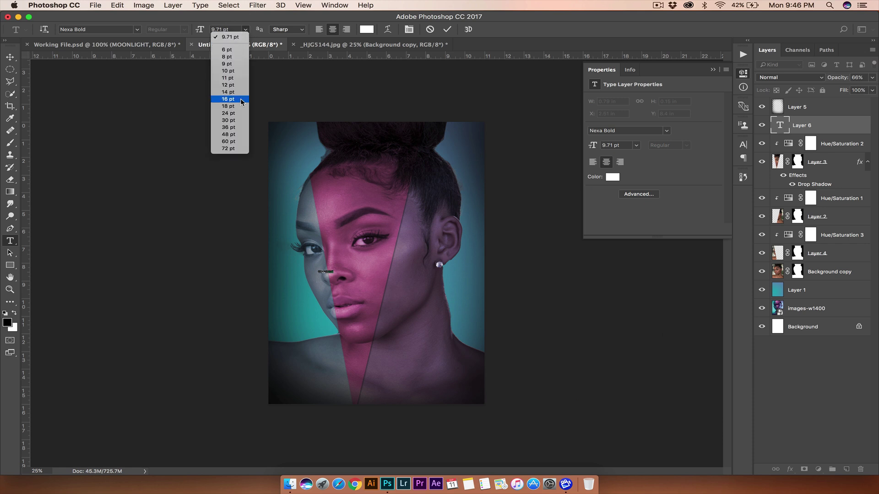
click(231, 114)
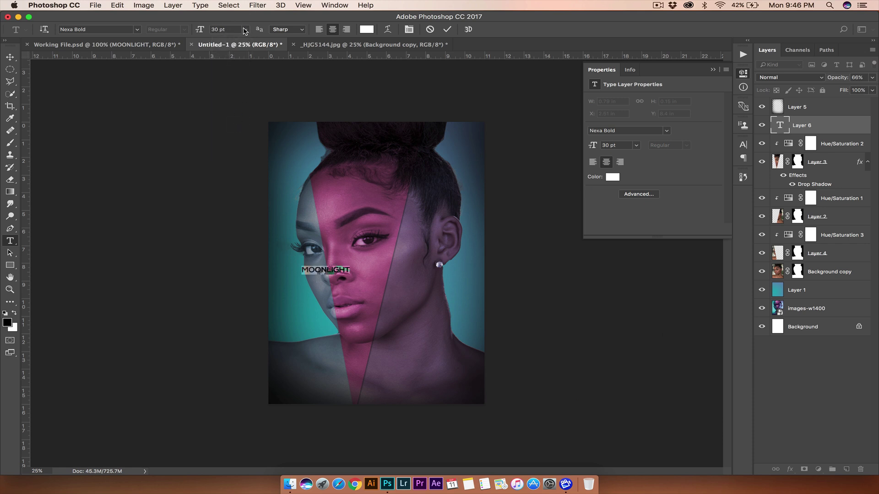
click(244, 31)
click(239, 148)
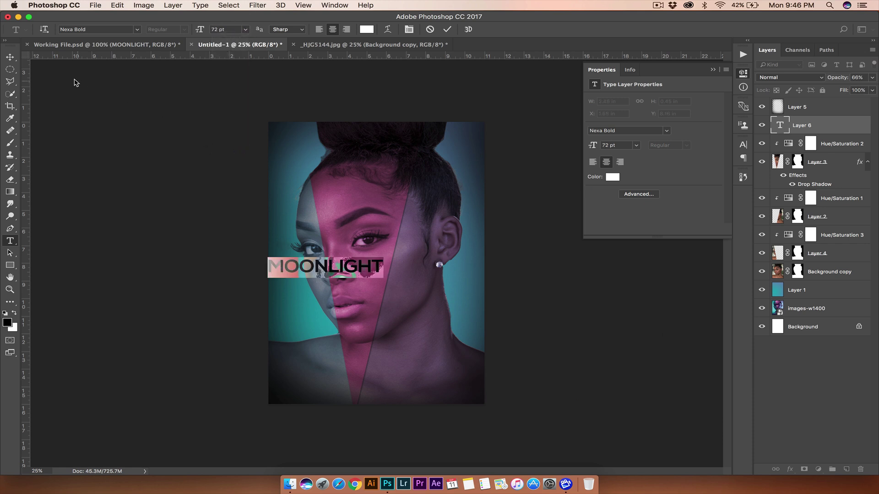
Step: Place the MOONLIGHT title across the upper chest below the chin and move its layer above Layer 5
click(10, 57)
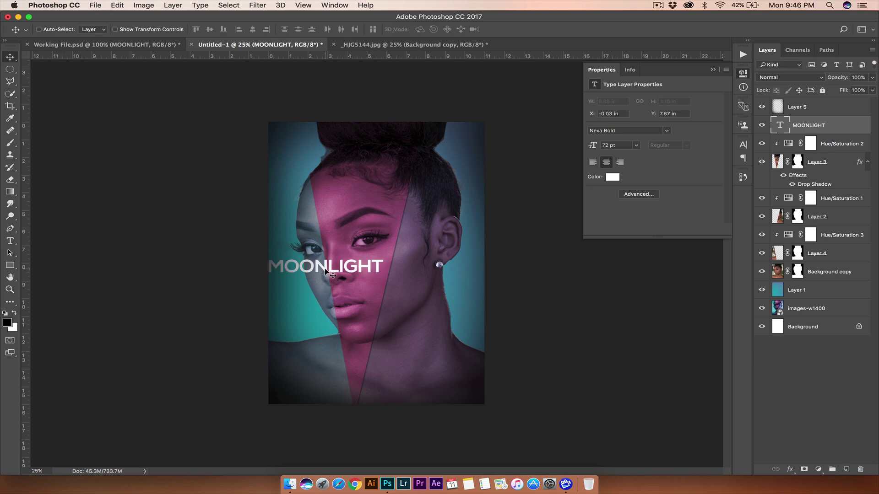
drag(326, 271, 366, 354)
drag(804, 126, 808, 103)
Step: Change the MOONLIGHT title's font to Nexa Light
key(t)
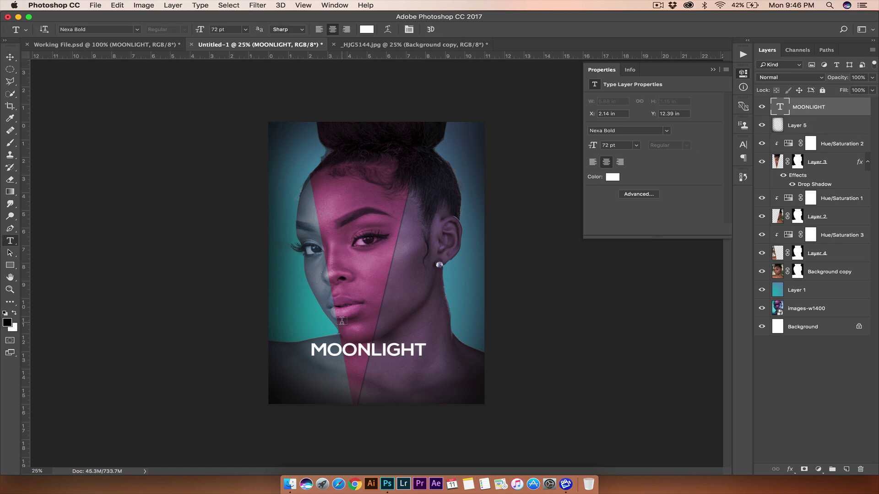
double_click(366, 351)
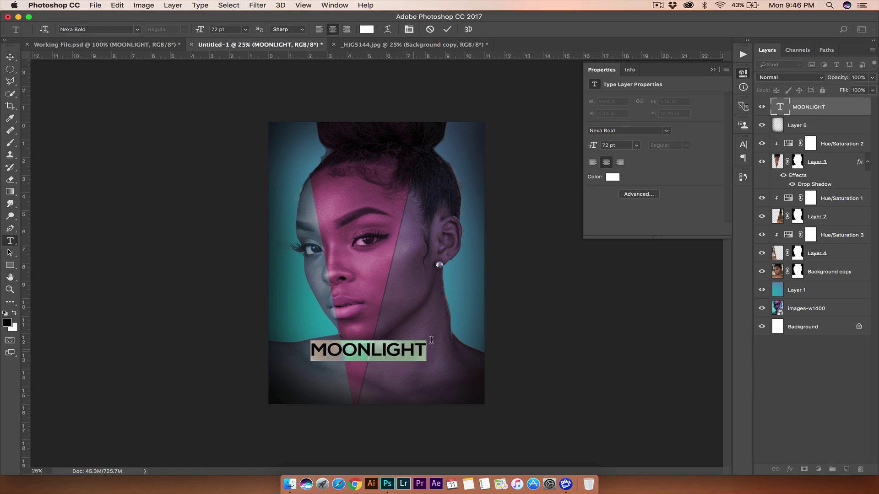
click(137, 30)
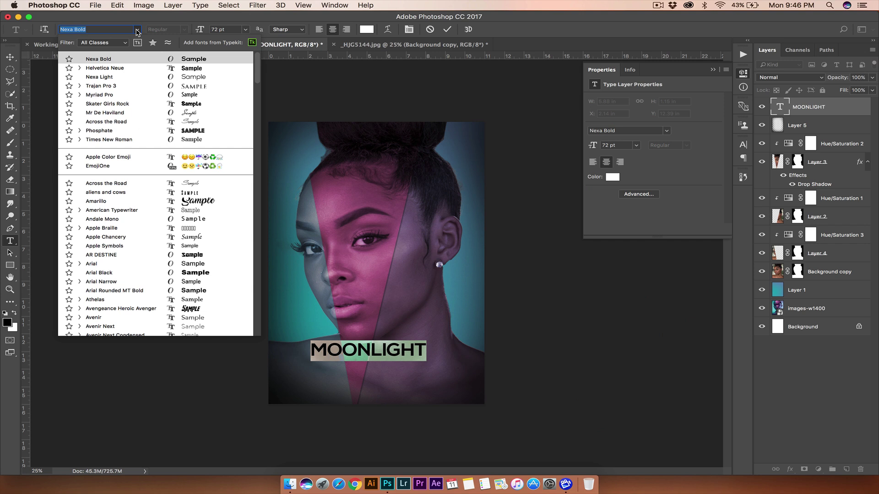
click(121, 80)
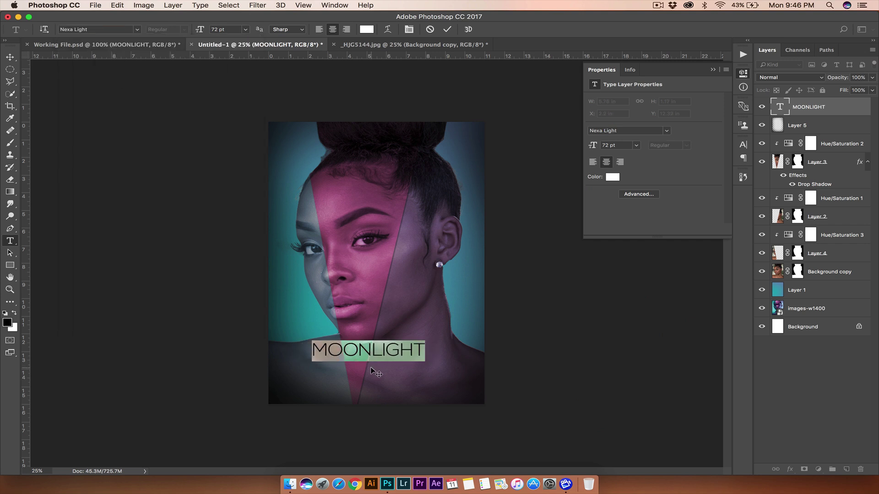
Step: Widen the letter spacing of the MOONLIGHT title slightly and shift the text down to the poster's horizontal center
click(389, 351)
drag(420, 352, 274, 342)
key(alt+Right)
key(alt+Right)
key(alt+Right)
key(alt+Right)
key(alt+Right)
key(alt+Right)
key(alt+Right)
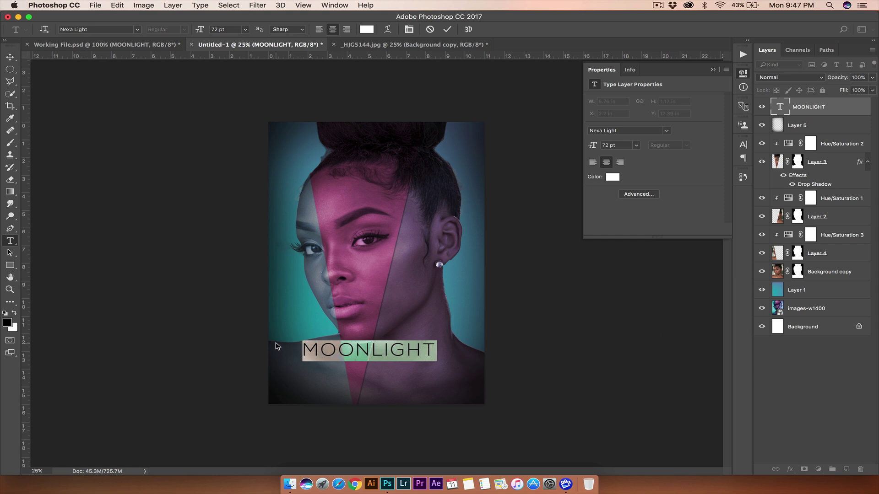
key(alt+Left)
key(alt+Left)
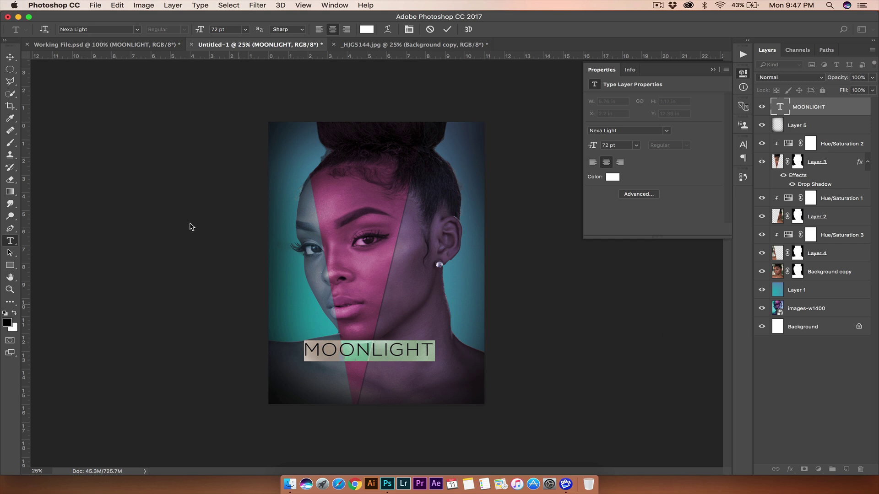
click(9, 57)
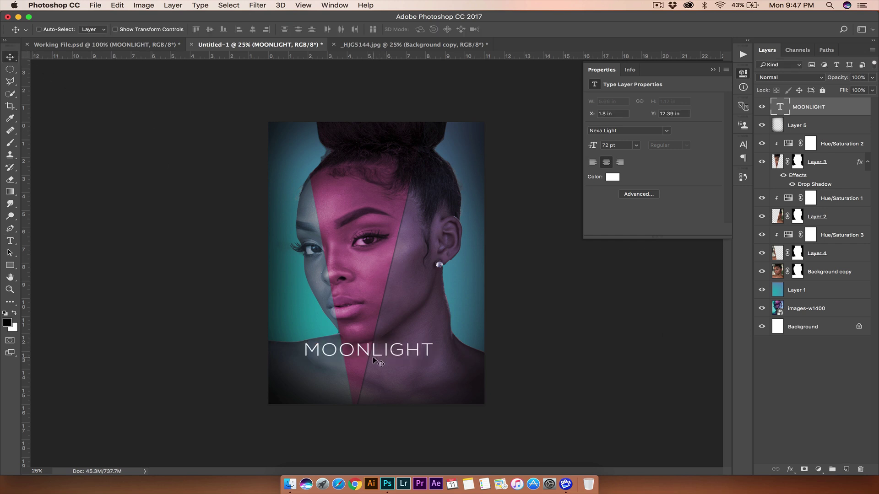
drag(373, 357, 380, 364)
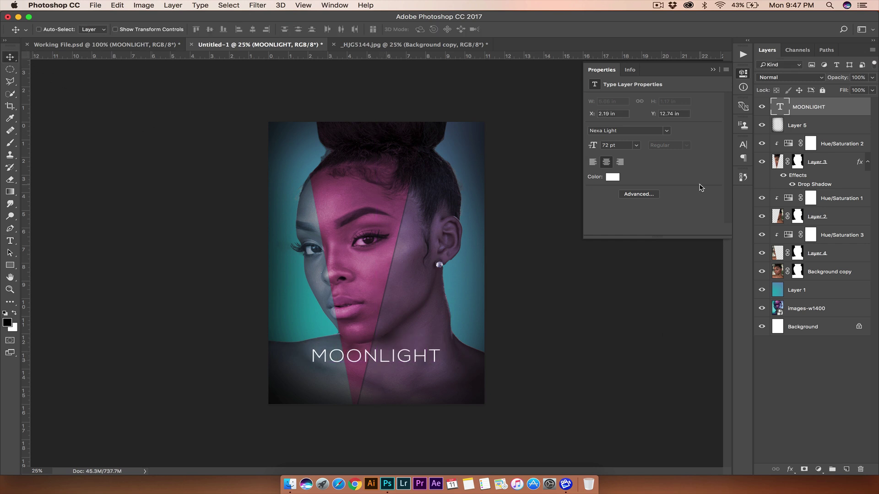
Step: Add an Outer Glow effect to the MOONLIGHT title layer with the cyan color 00f0ff
right_click(827, 114)
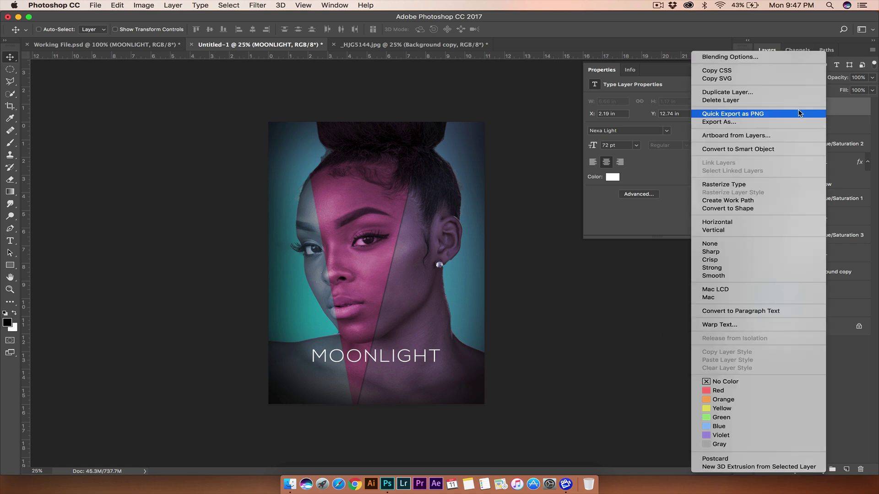
click(749, 57)
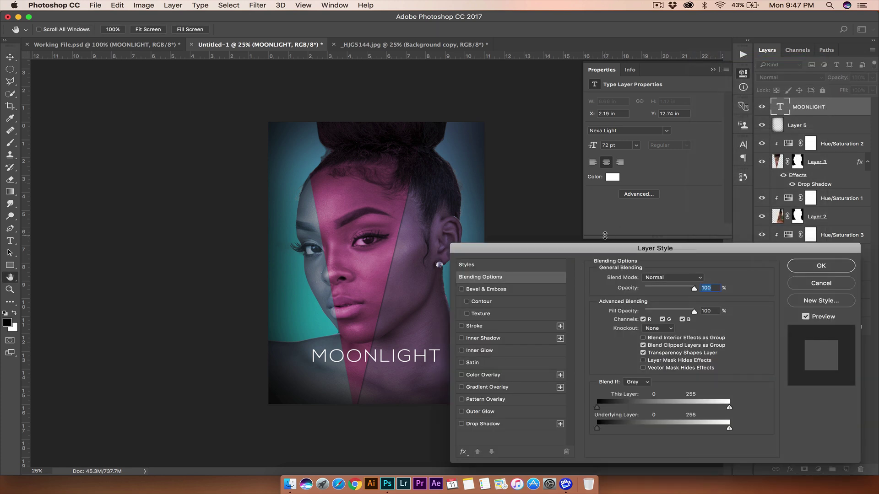
drag(571, 249, 613, 179)
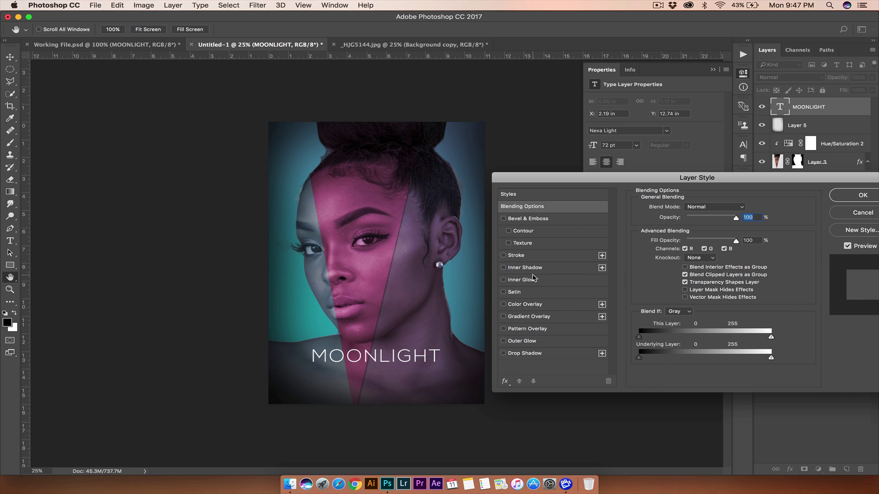
click(522, 342)
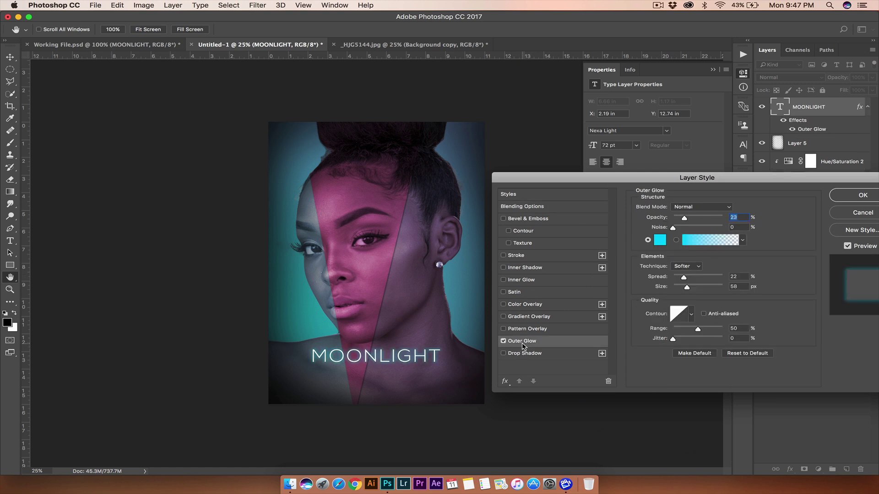
click(662, 241)
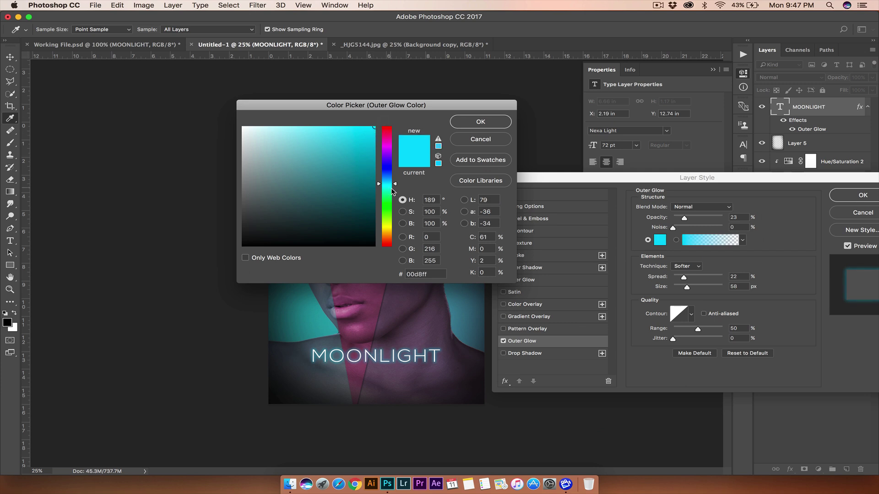
drag(395, 184, 395, 188)
drag(395, 183, 395, 186)
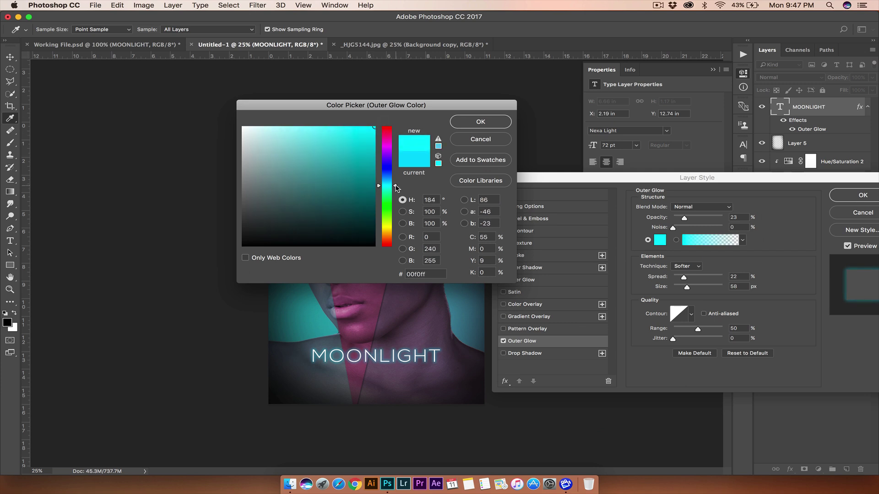
click(484, 123)
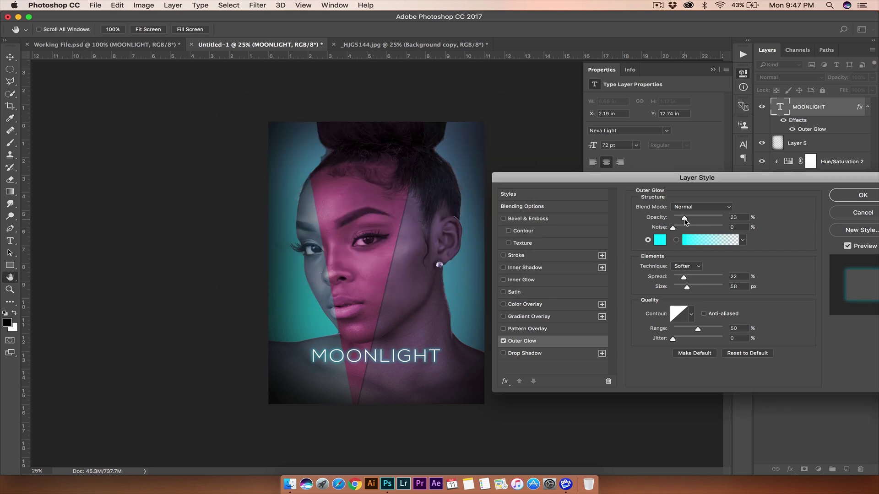
Step: Set the title's outer glow opacity to 10%, adjust its spread and size, and apply the effect
drag(685, 220, 675, 238)
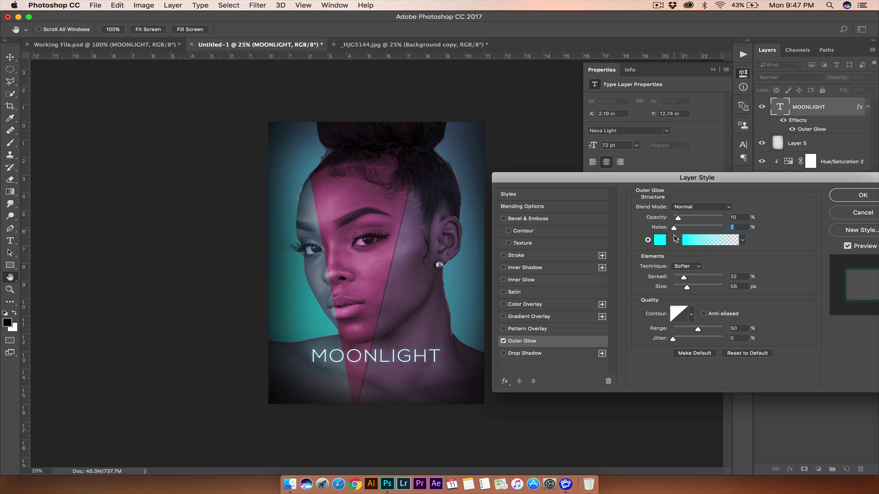
drag(682, 277, 691, 288)
click(855, 197)
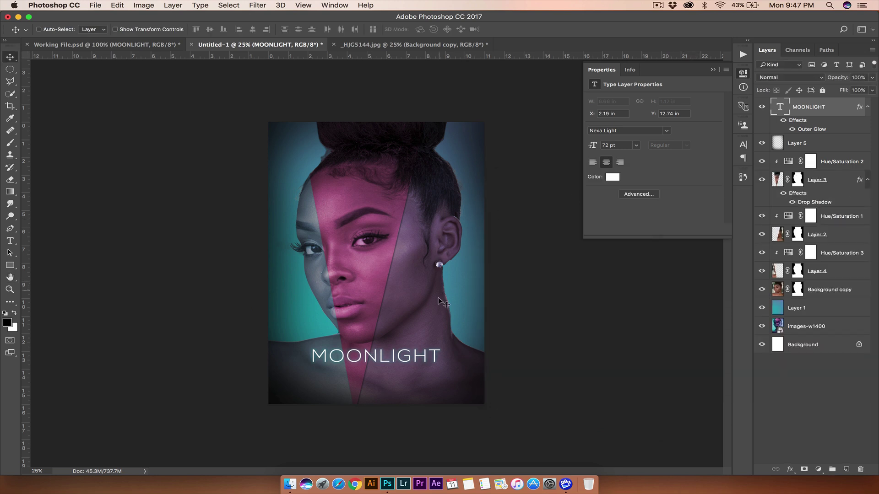
Step: Enlarge the MOONLIGHT title proportionally to about 120% around its center and nudge it upward to about Y 12.16 in
key(ctrl+t)
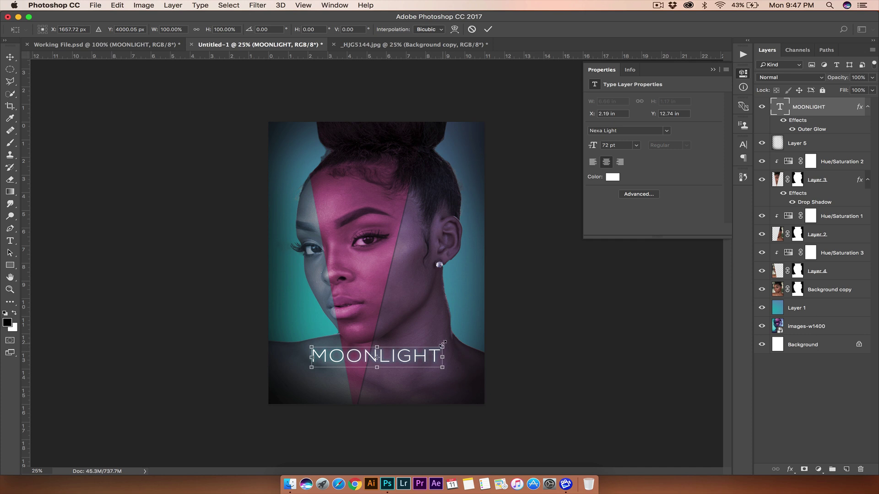
drag(443, 343, 456, 340)
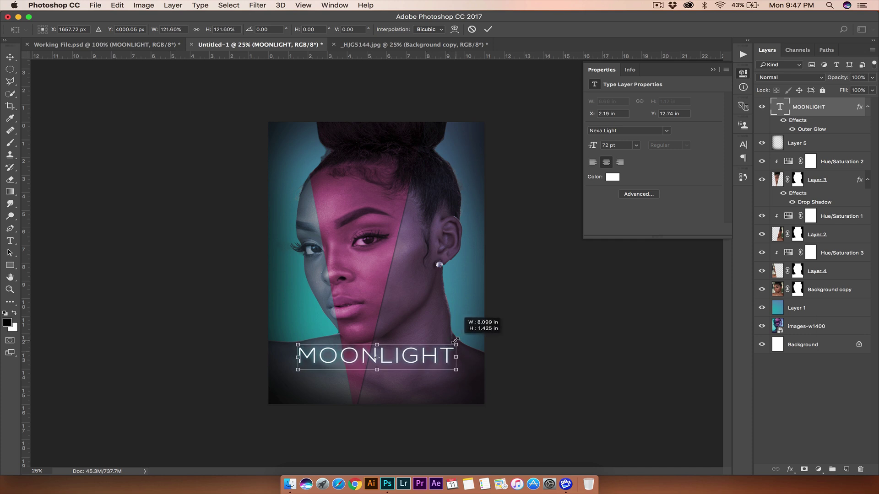
key(Return)
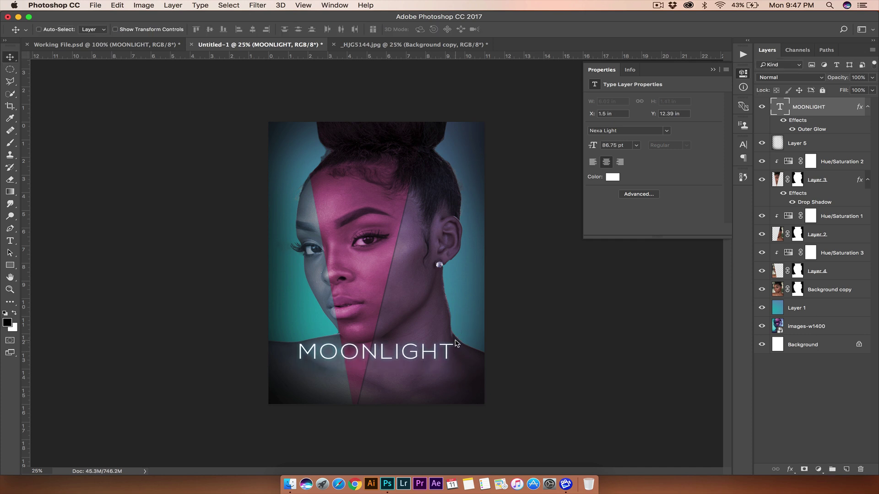
key(shift+Up)
key(shift+Up)
key(shift+Up)
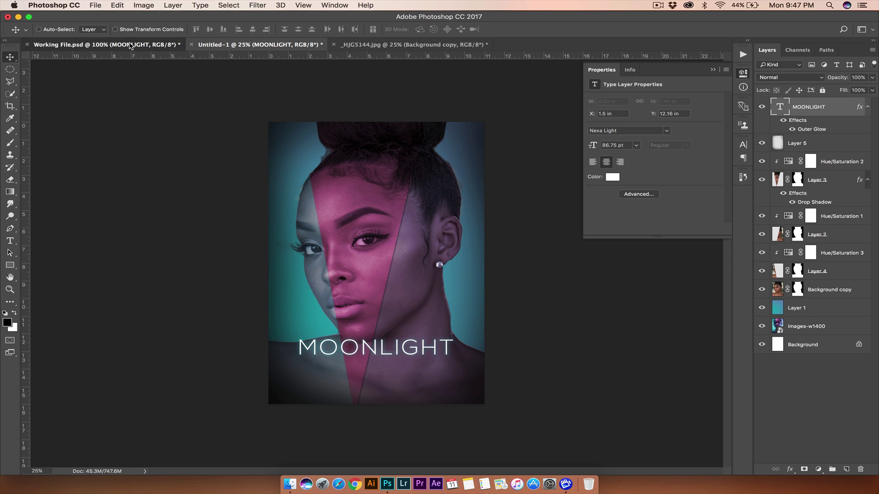
Step: Check the tagline in Working File.psd and add the text "THIS IS THE STORY OF A LIFE TIME" to the Untitled-1 poster
click(105, 44)
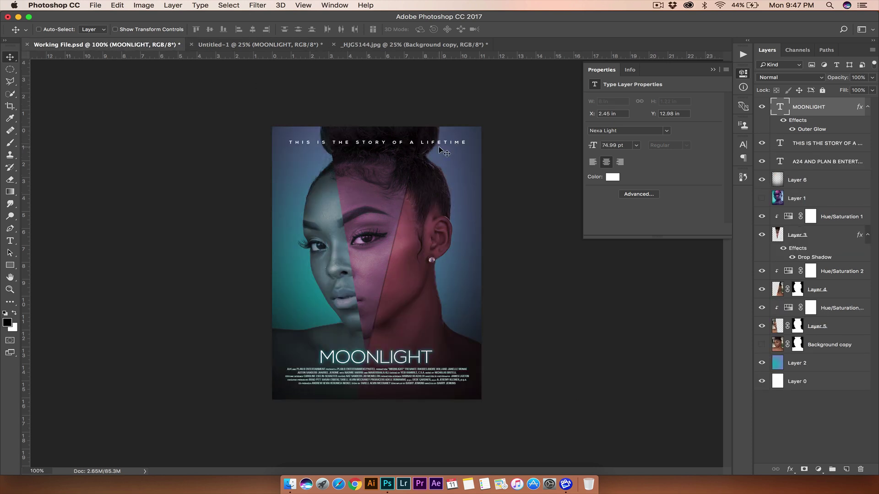
click(256, 45)
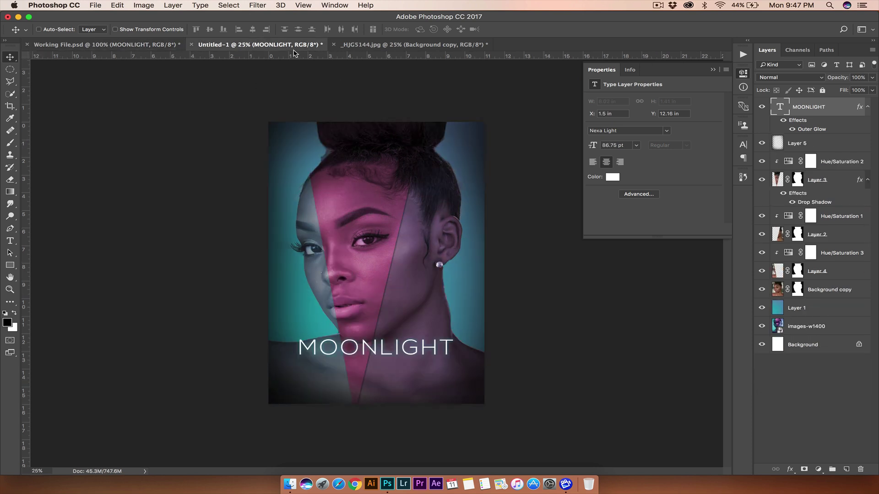
click(10, 241)
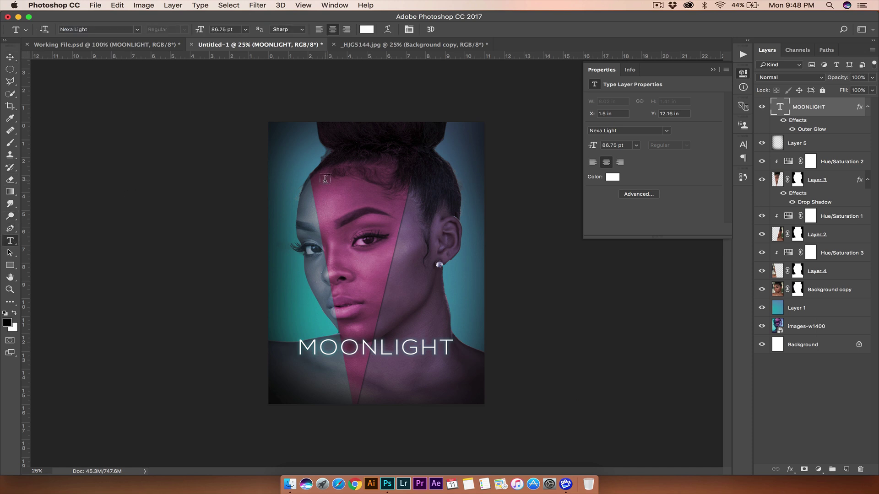
click(310, 184)
text(THIS)
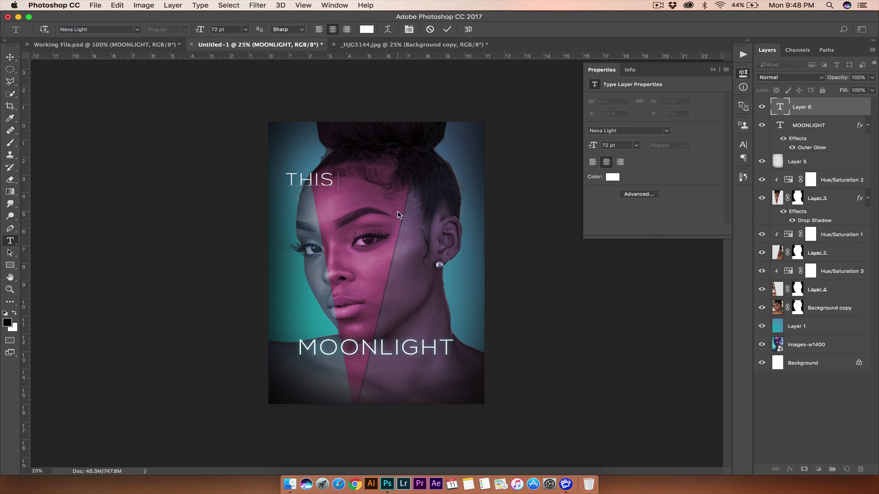
text( IS THE STORY)
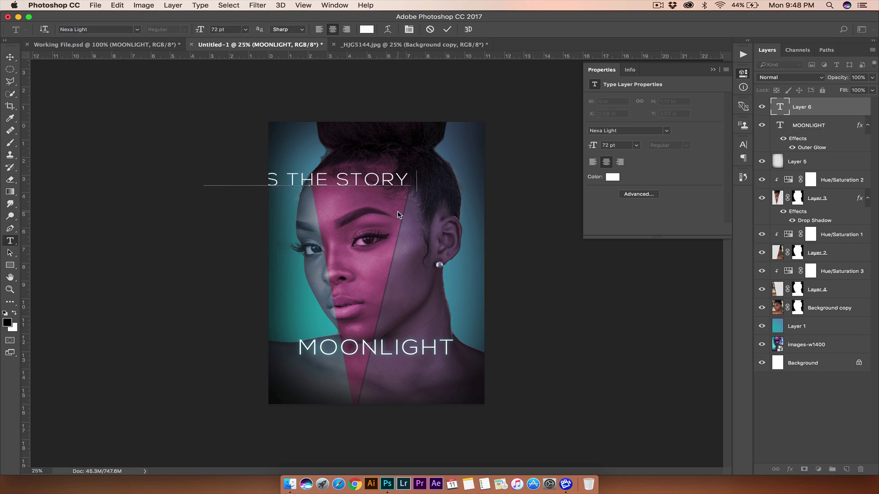
text( OF A LIFE TIM)
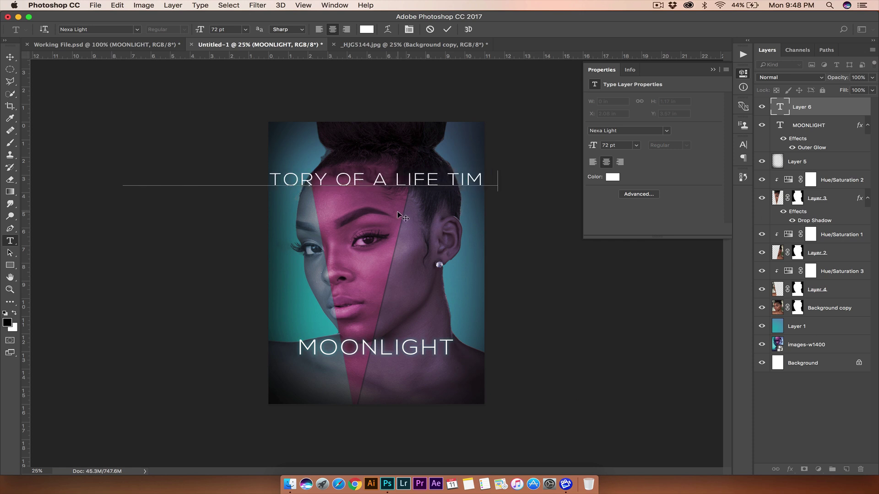
Step: Set the tagline's font size to 24 pt and move it to the poster's upper edge, at about X 2.17 in, Y 0.75 in
key(super+a)
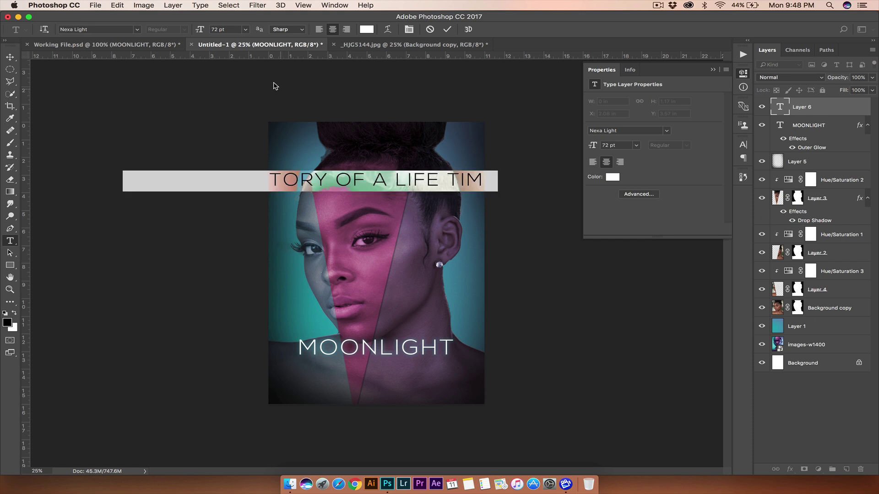
click(246, 29)
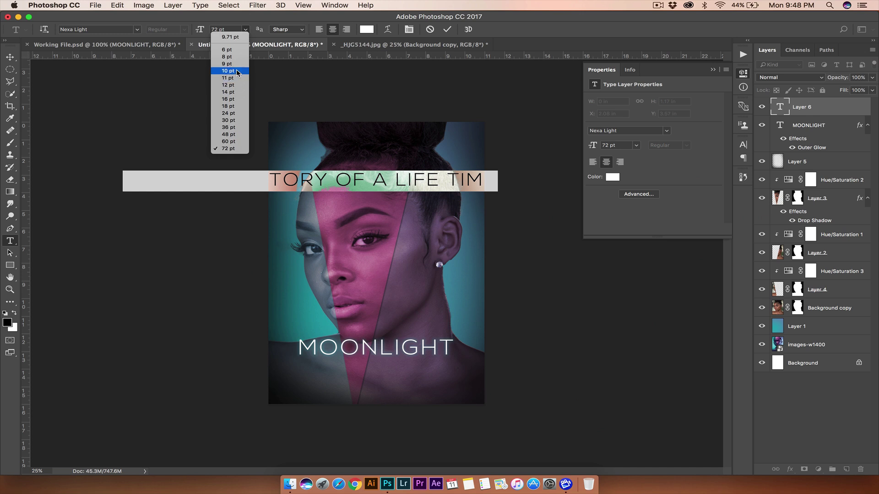
key(Escape)
text(10)
key(Return)
click(245, 30)
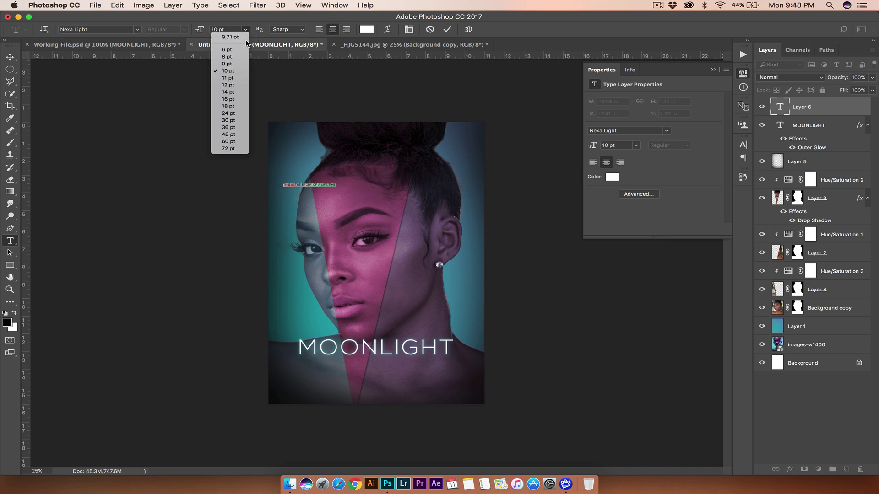
click(239, 117)
click(9, 57)
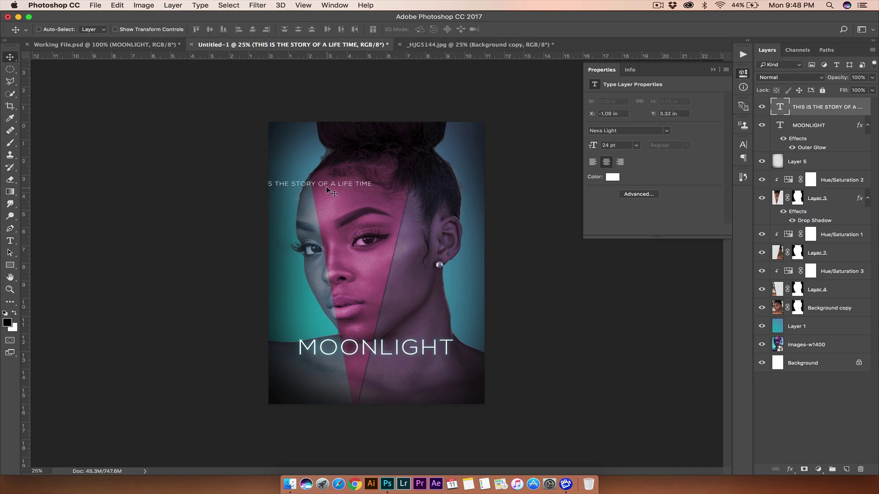
drag(327, 185, 392, 138)
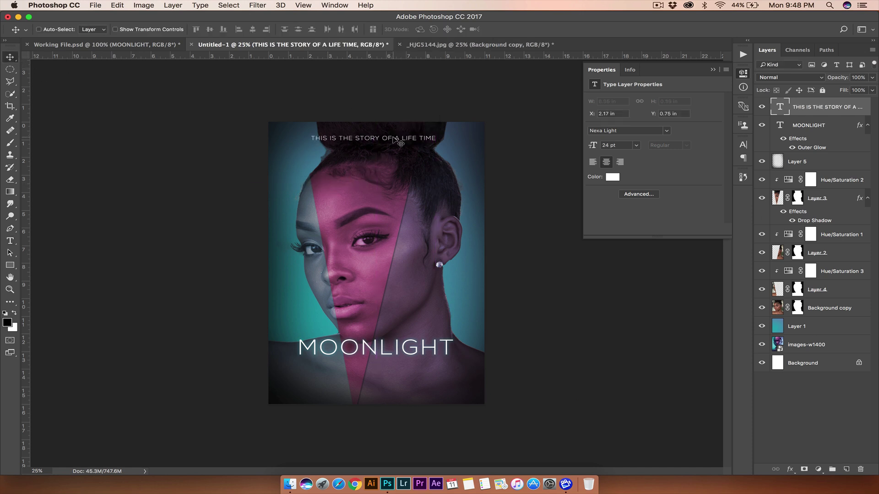
Step: Widen the tagline's letter spacing so it spans most of the poster's width
key(t)
triple_click(391, 138)
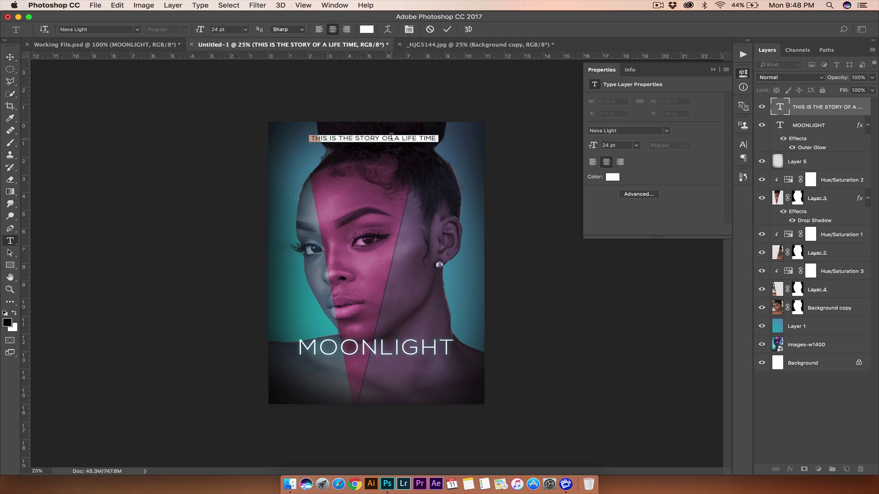
key(alt+Right)
key(alt+Right)
key(alt+Right)
key(alt+Right)
key(alt+Right)
key(alt+Right)
key(alt+Right)
key(alt+Right)
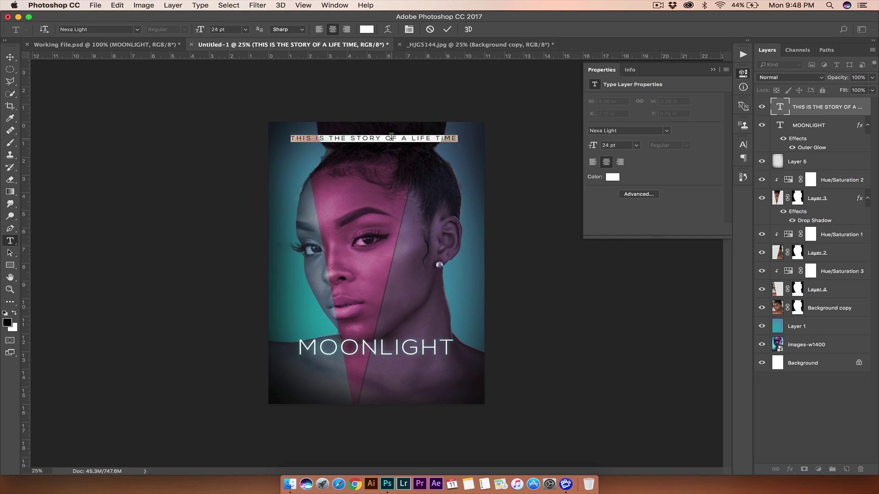
key(alt+Right)
key(alt+Right)
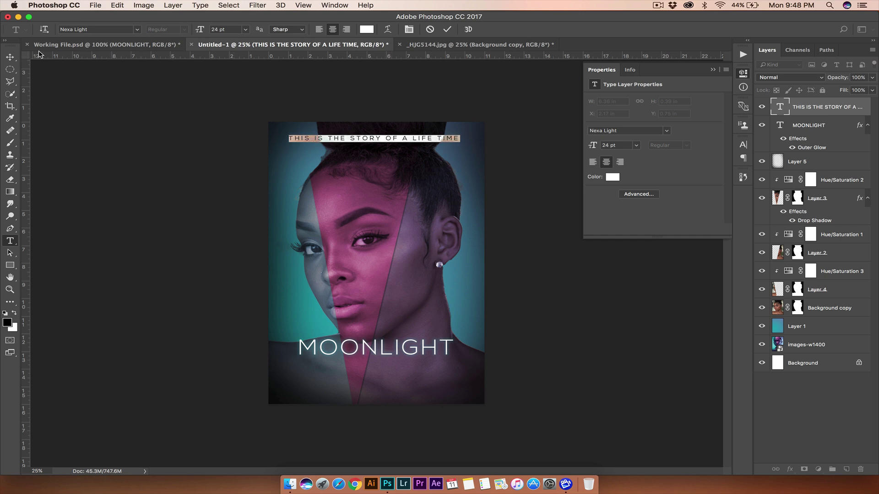
Step: Commit the tagline text and nudge it slightly left to about X 1.07 in
click(10, 57)
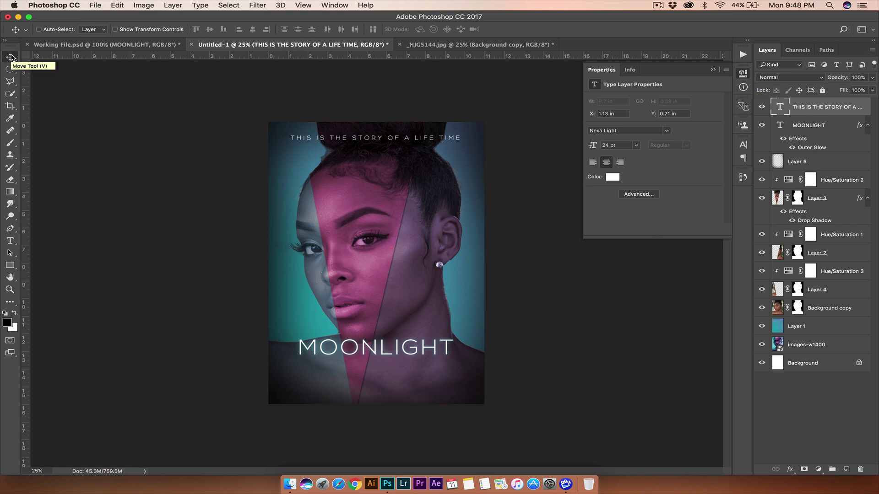
key(Left)
key(Left)
key(Left)
key(Left)
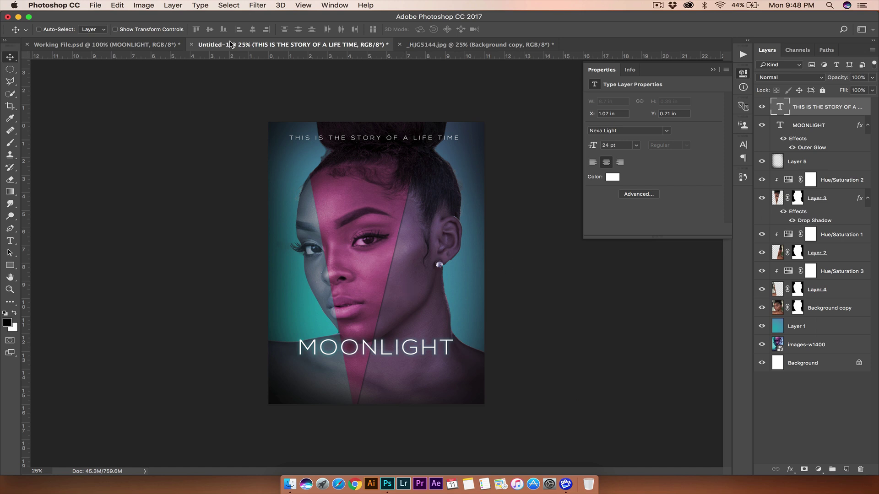
Step: Copy the billing credits text layer from Working File.psd into the Untitled-1 poster and place it beneath the MOONLIGHT title
key(ctrl+shift+Tab)
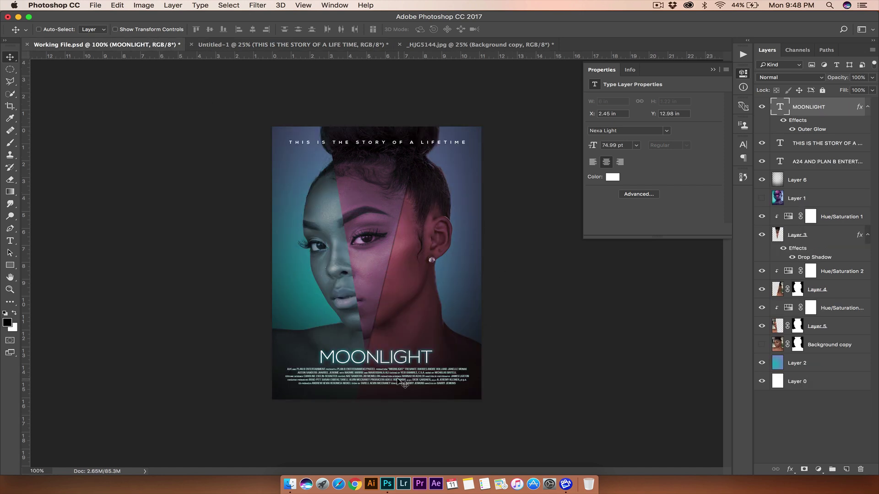
super+click(382, 379)
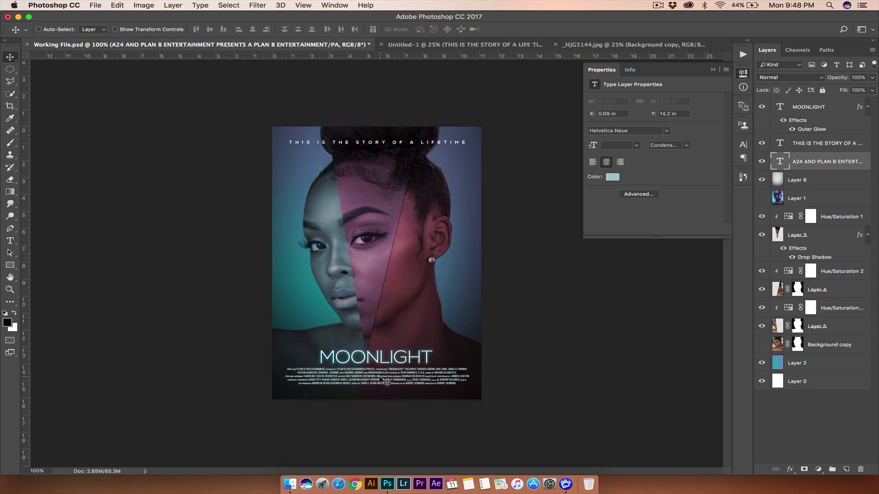
drag(382, 379, 371, 260)
drag(365, 366, 468, 344)
Step: Scale the billing credits block to nearly the poster's full width, at about X 0.3 in, Y 13.56 in
key(super+t)
drag(427, 364, 439, 368)
key(Return)
Step: Examine the billing credits up close, comparing the type size of company and cast names with that of the small connecting words
key(super+equal)
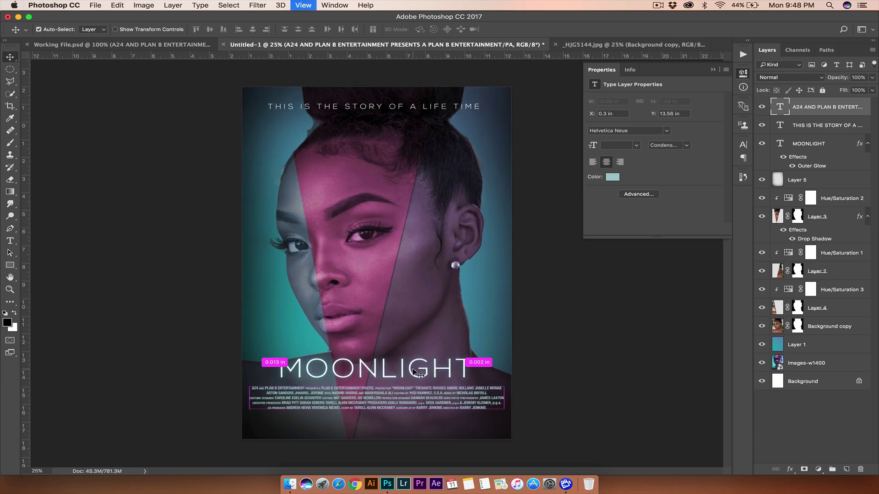
key(super+equal)
scroll(414, 373, down, 5)
scroll(414, 372, up, 1)
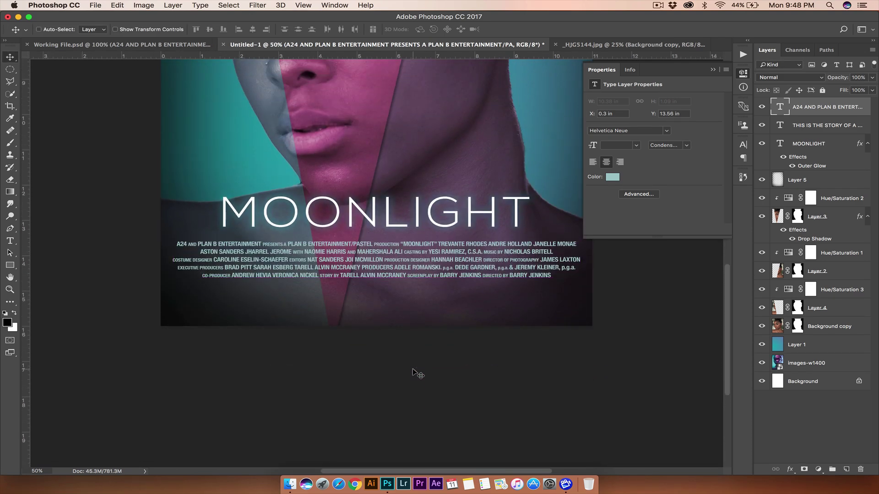
scroll(418, 373, up, 2)
key(super+equal)
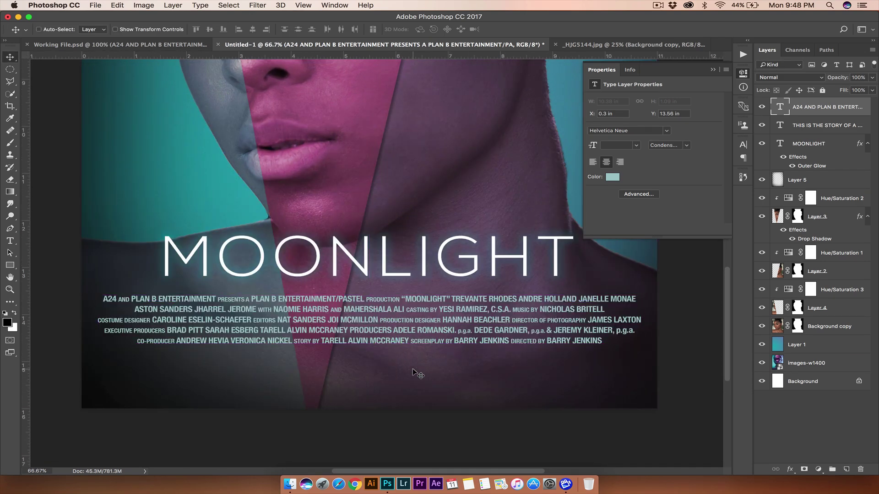
key(super+equal)
key(super+minus)
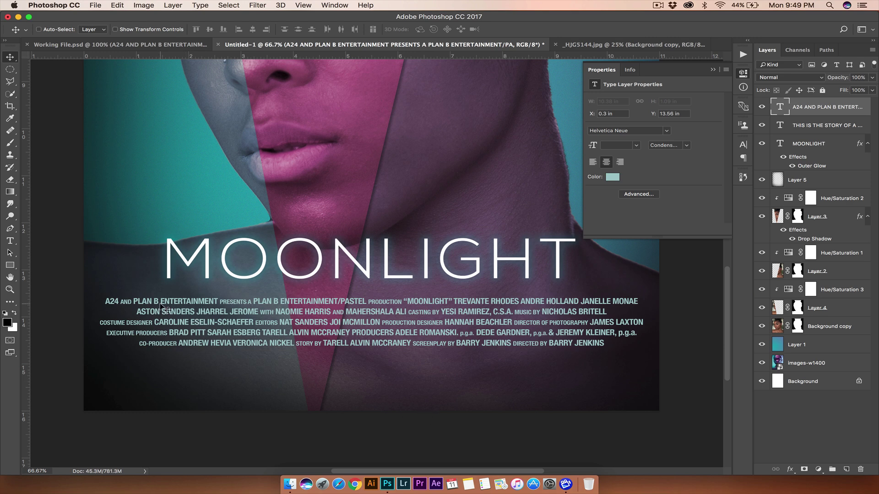
key(t)
mouse_move(118, 302)
mouse_down()
mouse_move(272, 344)
mouse_move(609, 344)
mouse_move(139, 334)
mouse_move(121, 302)
mouse_move(105, 302)
mouse_move(121, 302)
mouse_up()
click(618, 345)
click(120, 302)
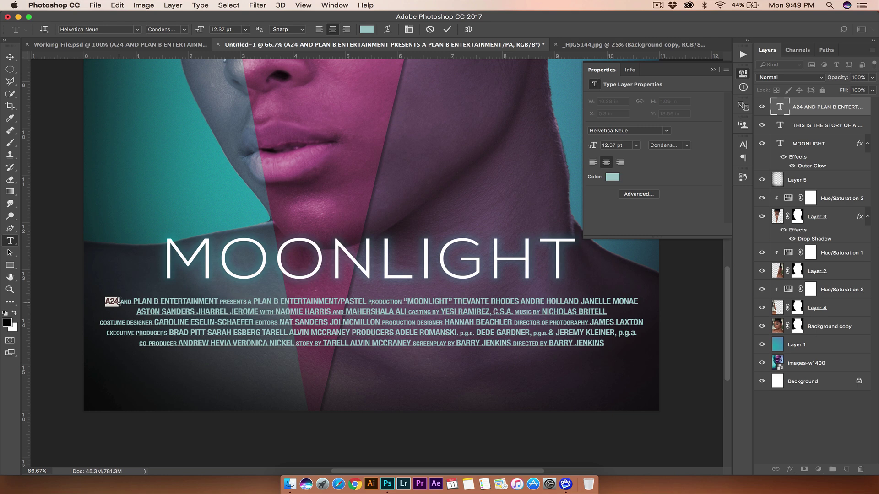
drag(135, 301, 218, 297)
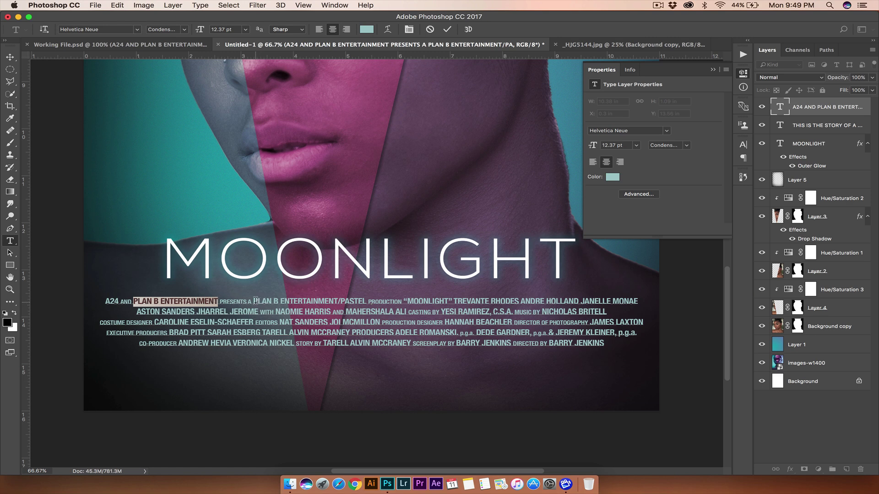
drag(256, 301, 567, 310)
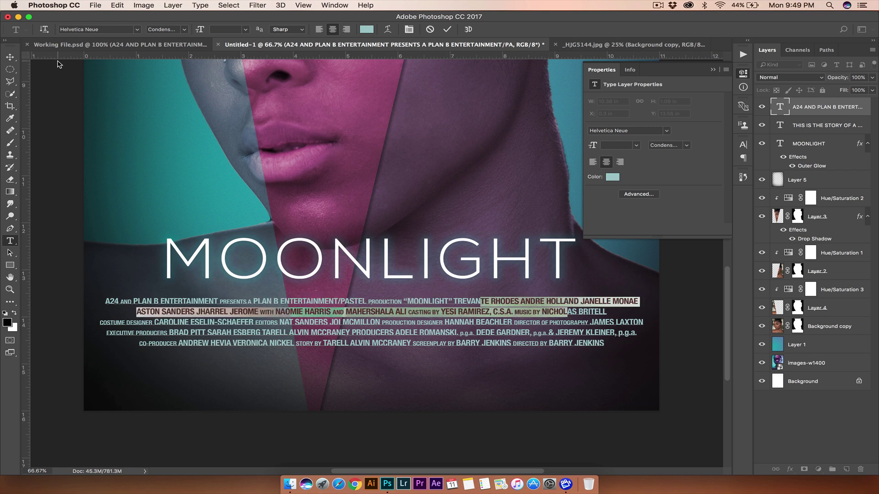
click(10, 57)
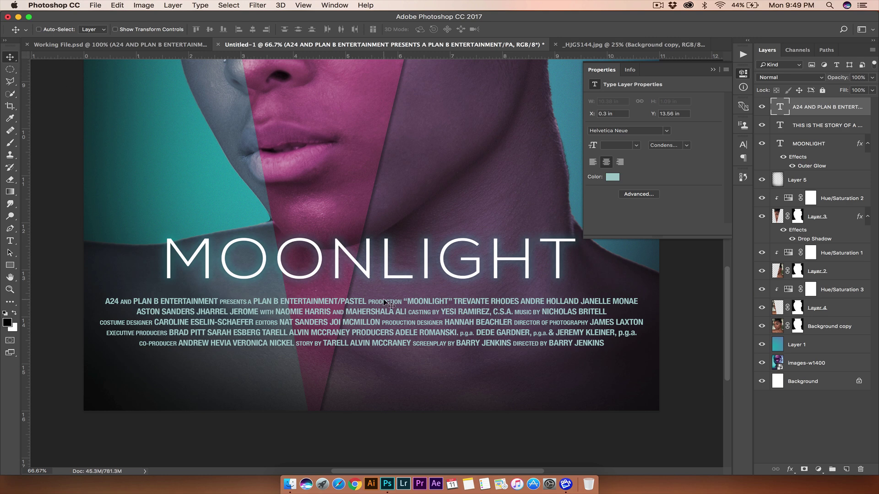
key(super+minus)
key(super+minus)
key(super+minus)
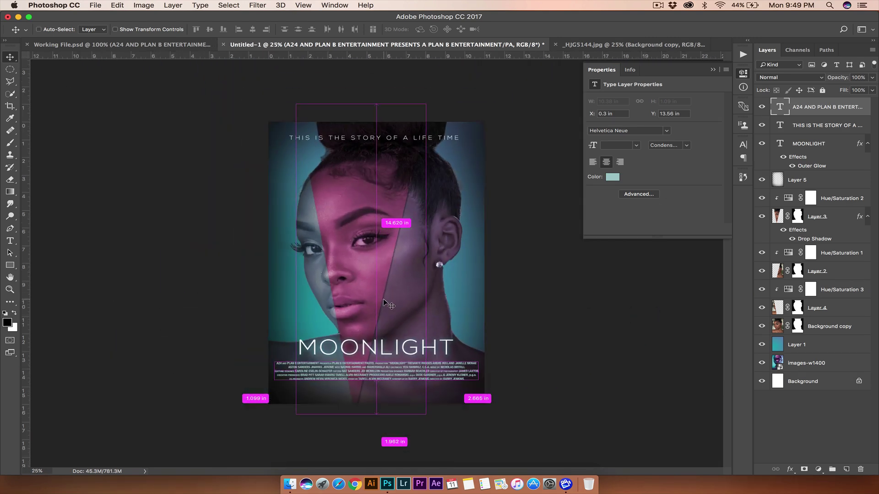
Step: Compare the finished Untitled-1 poster with the reference design in Working File.psd
click(140, 45)
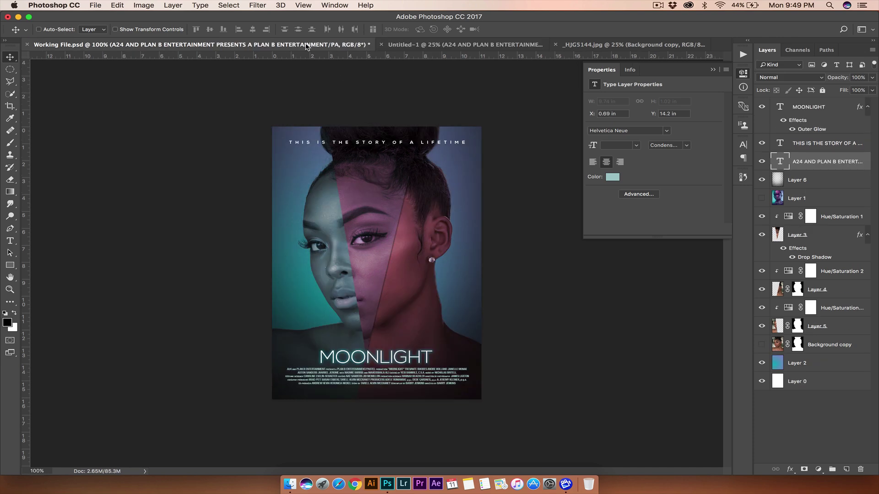
click(465, 45)
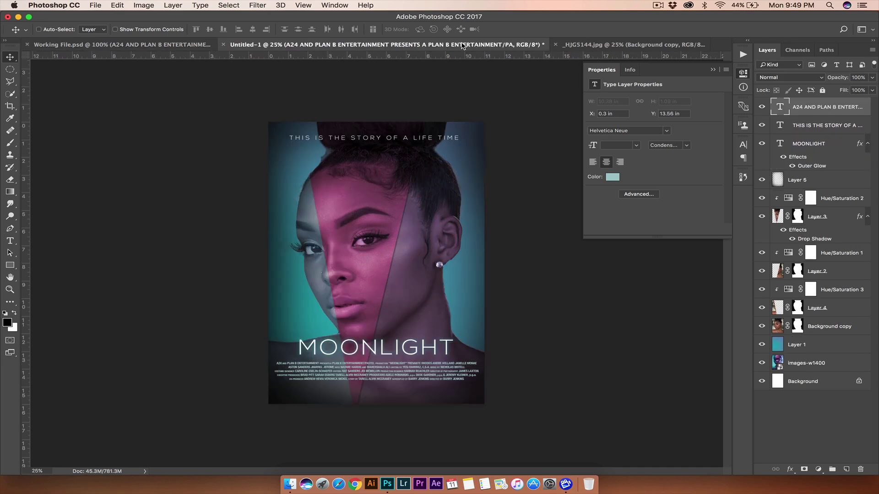
click(211, 44)
click(404, 45)
click(190, 44)
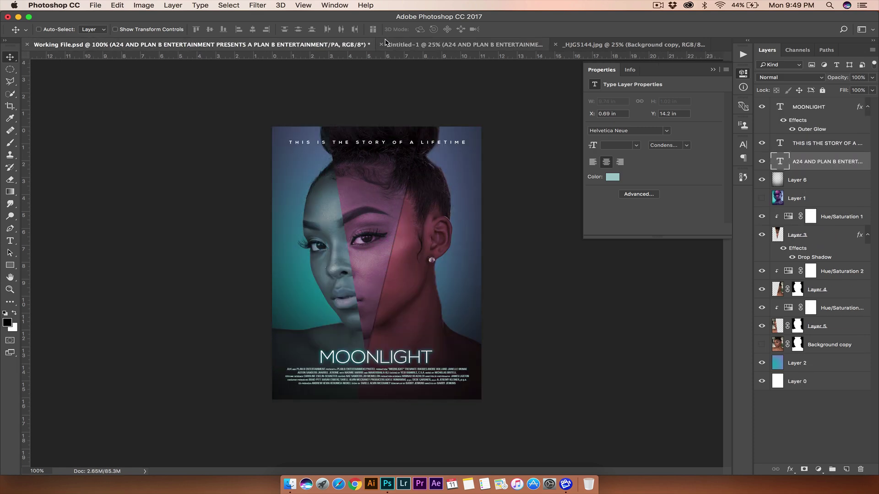
click(396, 48)
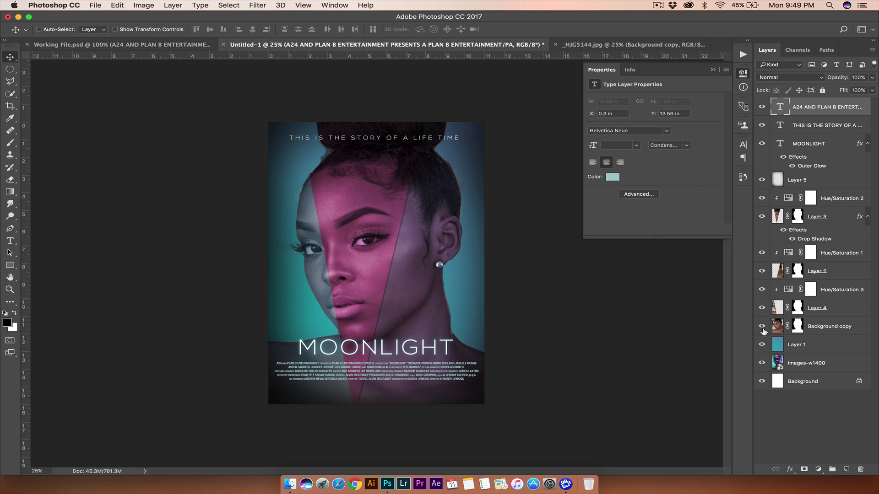
Step: Hide the portrait layers from Background copy up to Layer 3, select gradient Layer 1, and compare its background with Working File.psd
drag(763, 329, 764, 214)
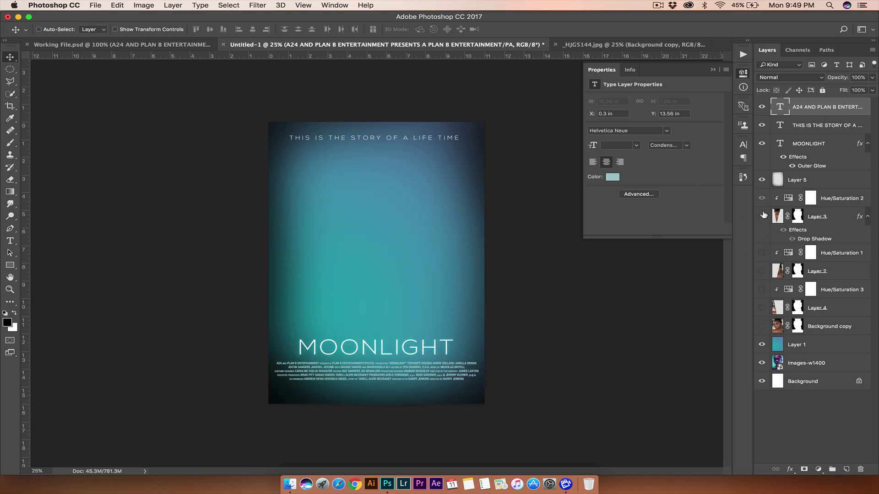
click(810, 343)
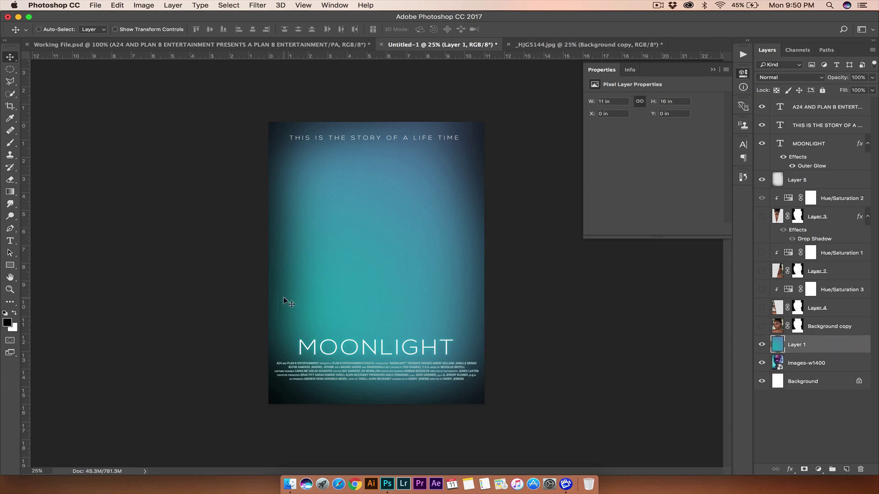
click(183, 46)
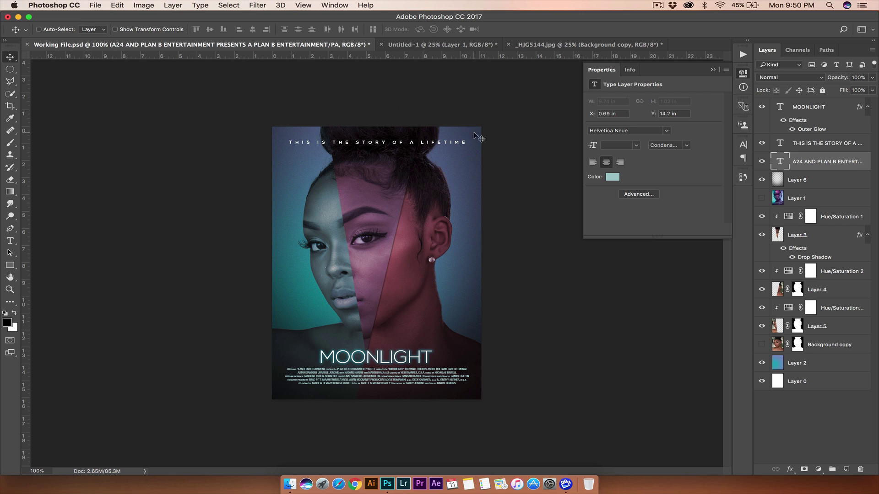
click(446, 48)
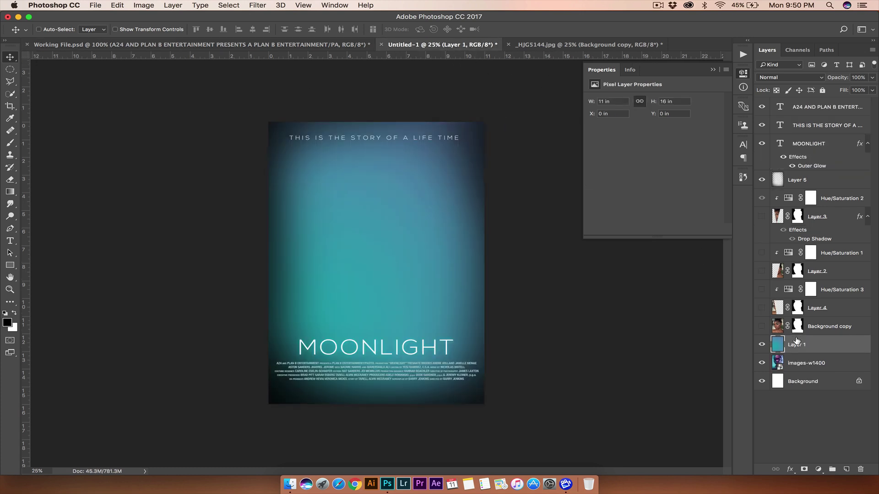
Step: Set the foreground color to a medium blue-violet for the background gradient
key(i)
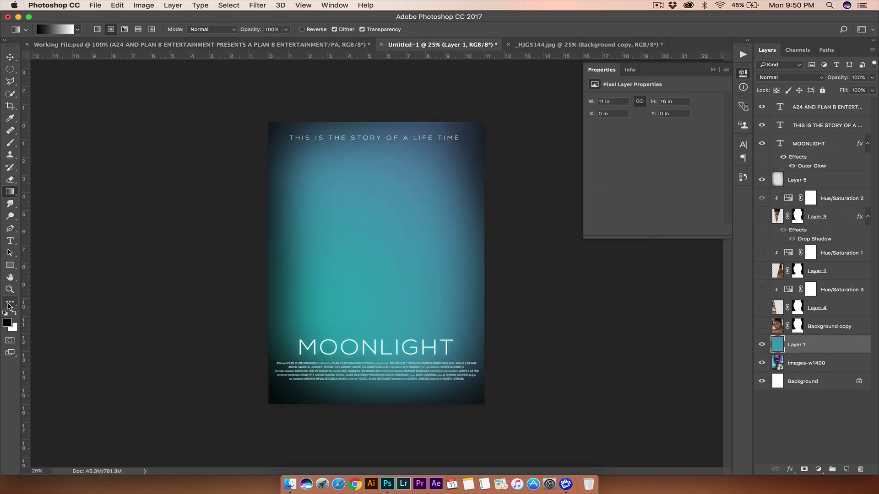
click(7, 323)
click(387, 156)
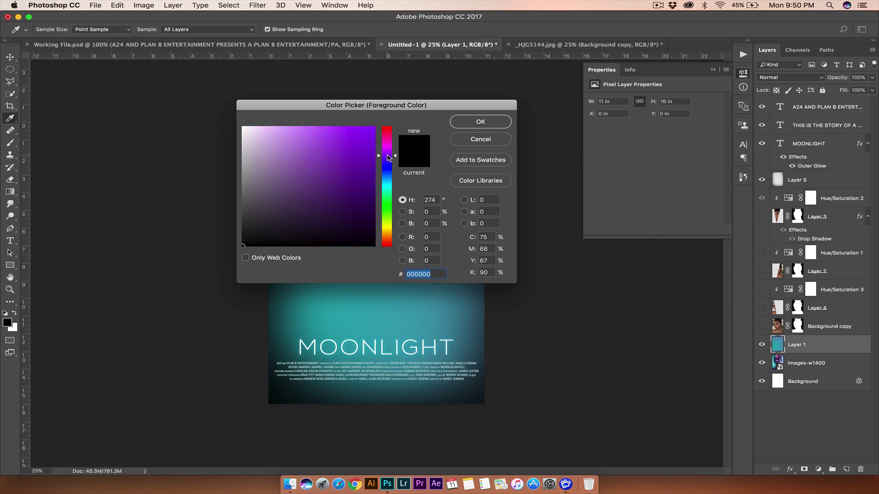
mouse_move(367, 147)
mouse_down()
mouse_move(371, 123)
mouse_move(322, 112)
mouse_move(317, 140)
mouse_up()
drag(396, 156, 397, 166)
click(482, 129)
key(g)
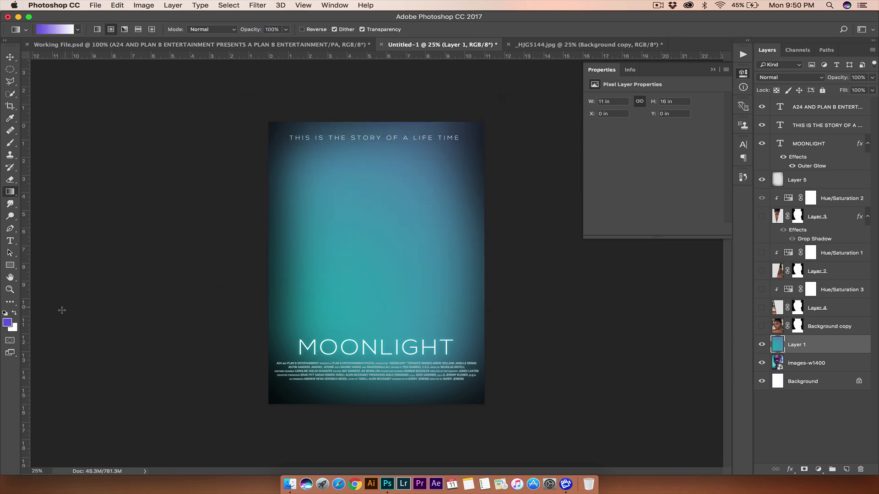
Step: Set the background color to a light blue, about #5e9bff
click(17, 328)
click(383, 173)
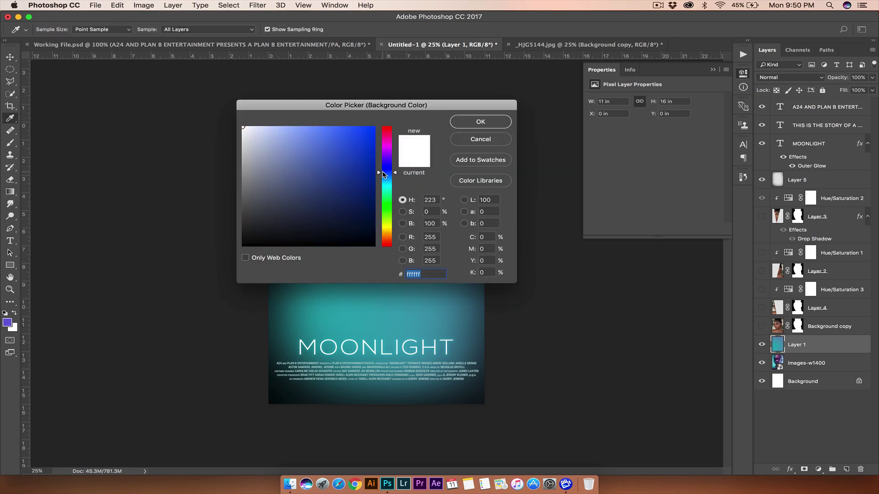
drag(366, 159, 356, 123)
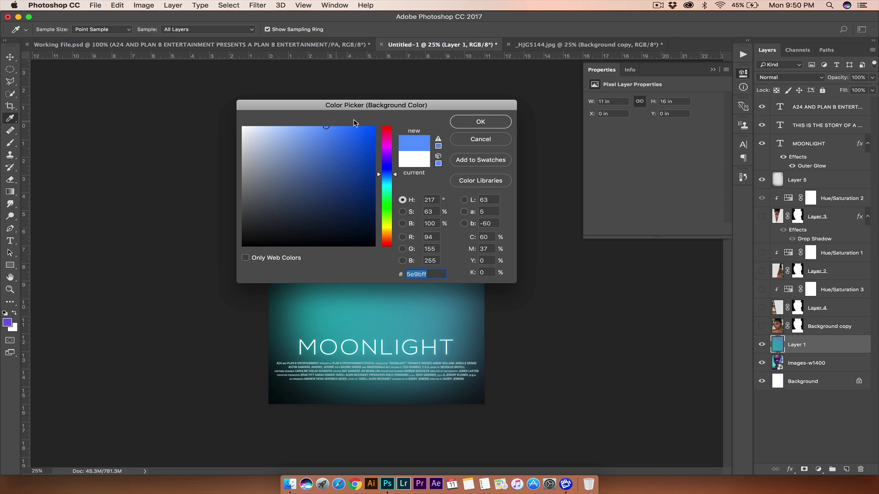
click(467, 120)
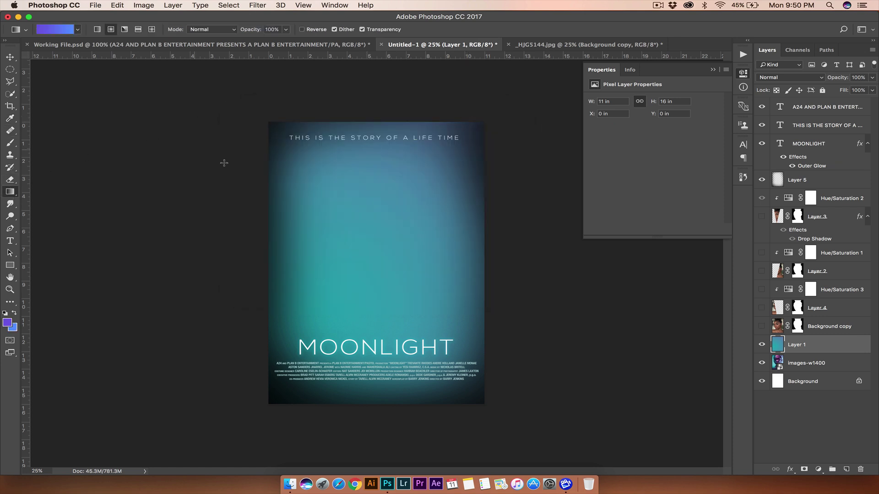
Step: Refill Layer 1 with a radial gradient from light blue at the poster's lower centre to violet at the upper right, then show the portrait layers
drag(355, 252, 490, 115)
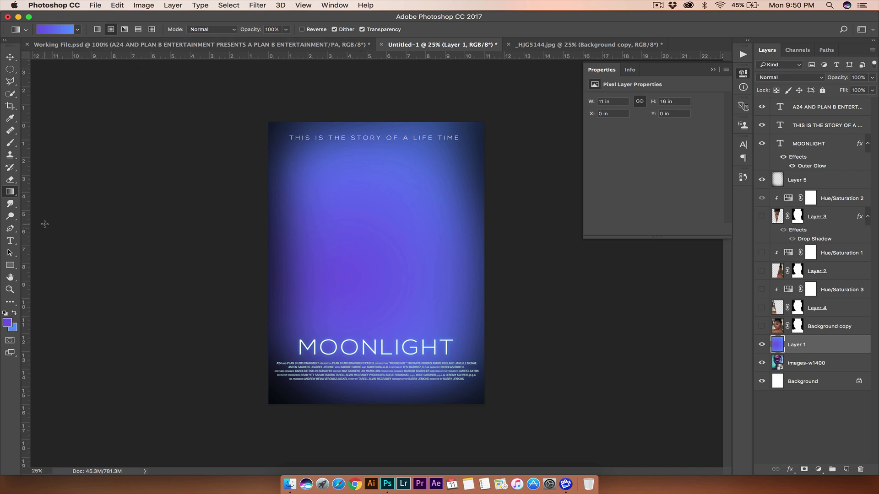
click(14, 313)
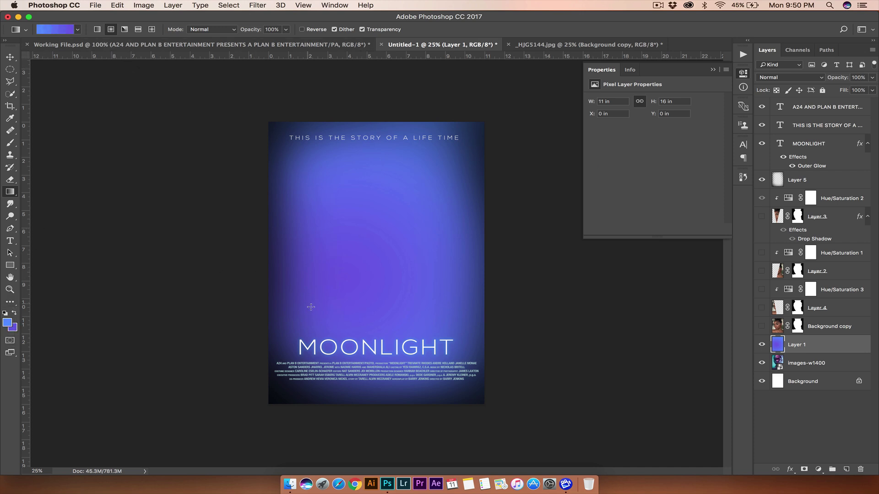
drag(357, 306, 463, 135)
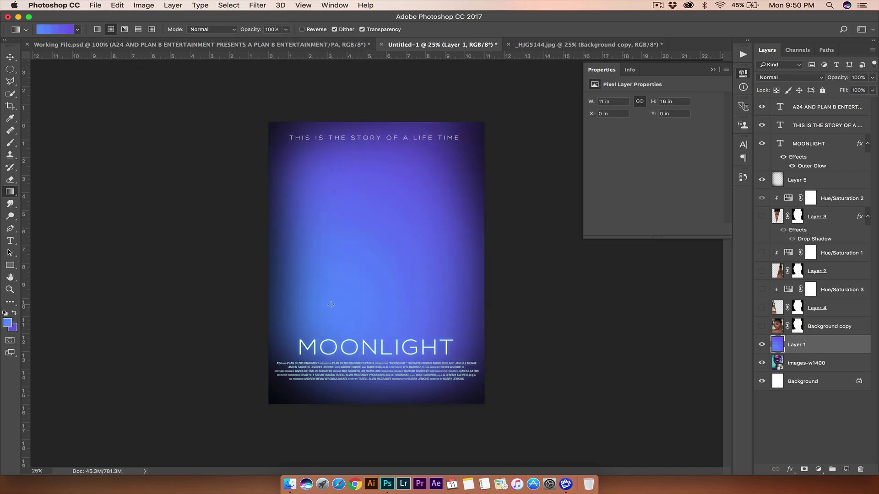
drag(763, 327, 762, 203)
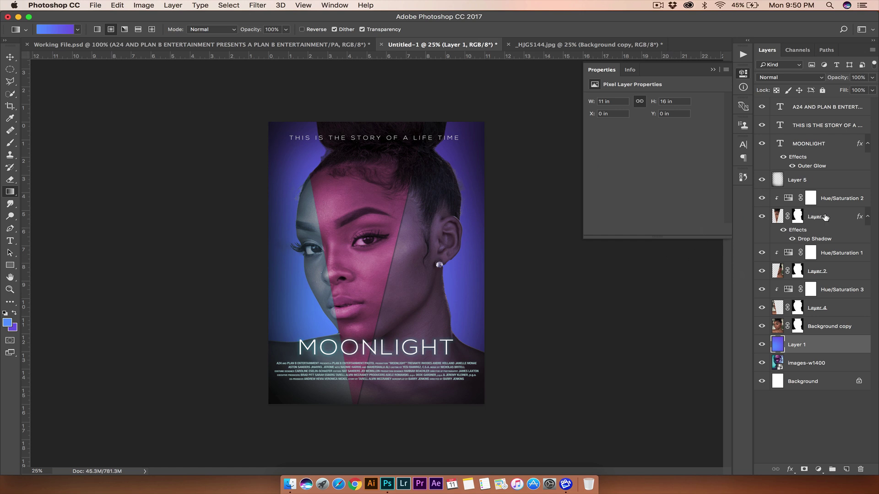
Step: Add a Curves adjustment clipped to Layer 3, lifting the midtones slightly while holding the darker tones near the original line
click(841, 219)
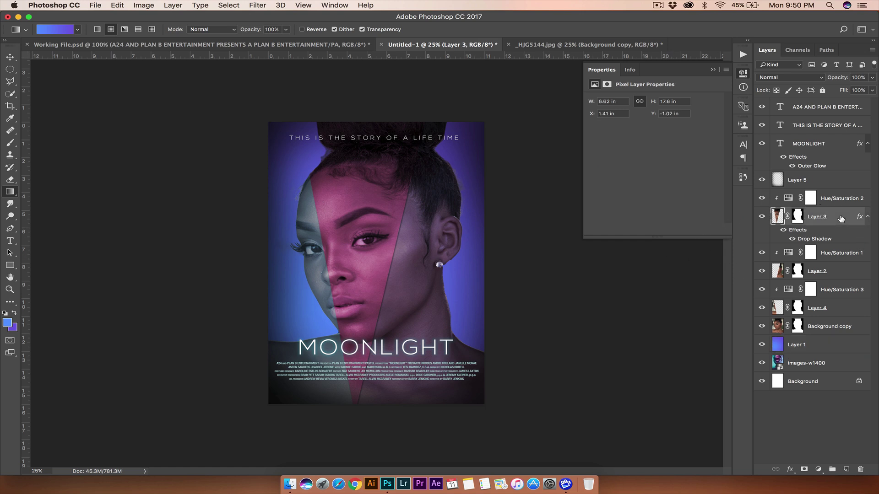
click(818, 469)
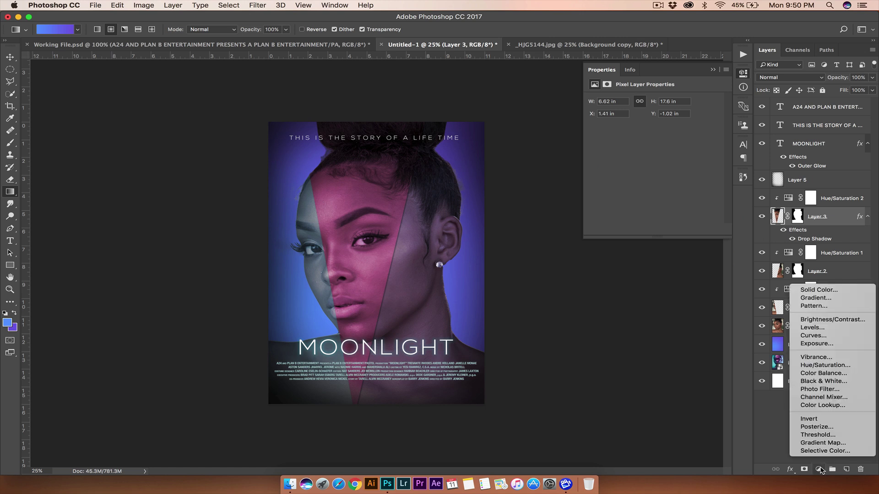
click(827, 337)
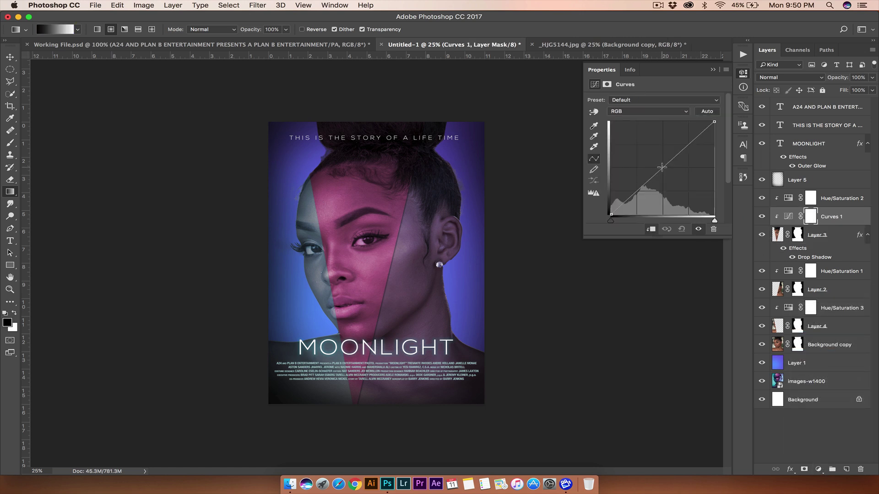
drag(661, 167, 659, 163)
click(645, 175)
drag(646, 176, 648, 177)
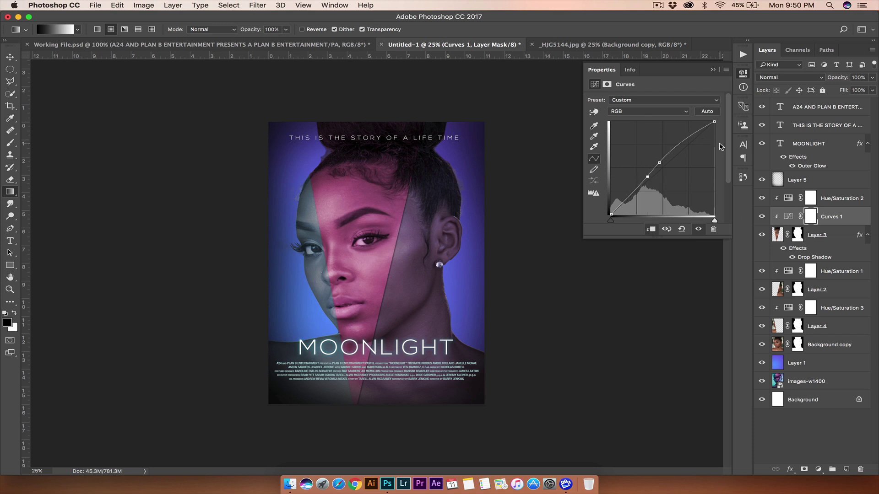
click(743, 76)
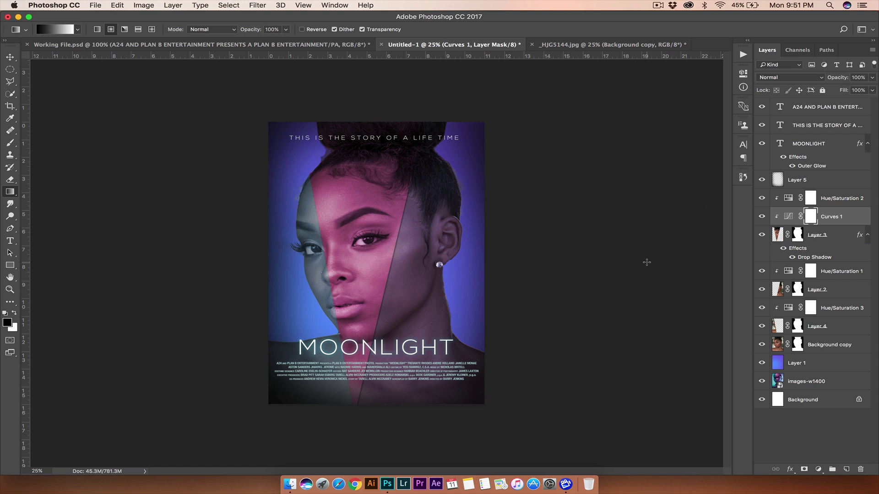
Step: Switch to Finder and preview the sample posters Fight Club.jpg and HangOver.jpg in the Files Used folder
click(292, 467)
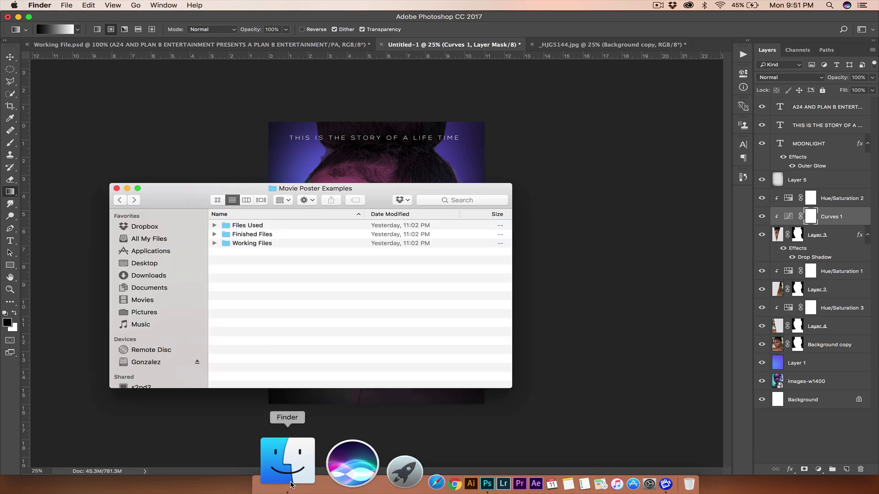
double_click(250, 227)
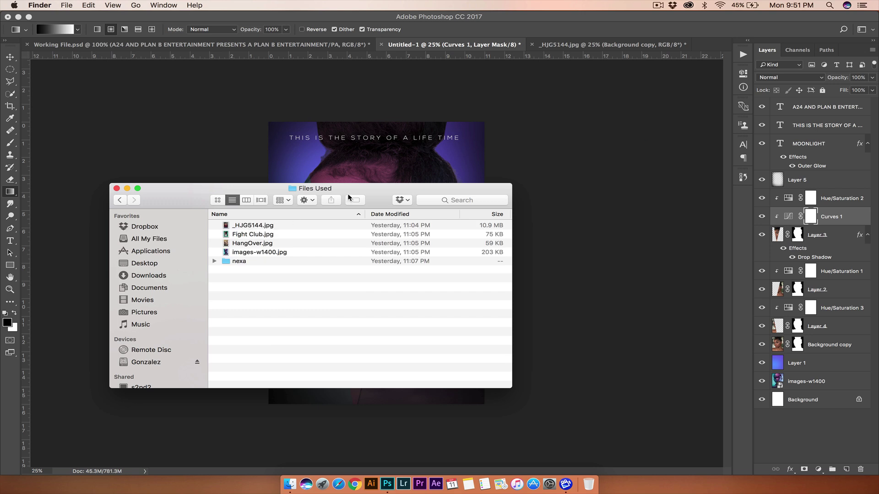
click(258, 227)
click(245, 236)
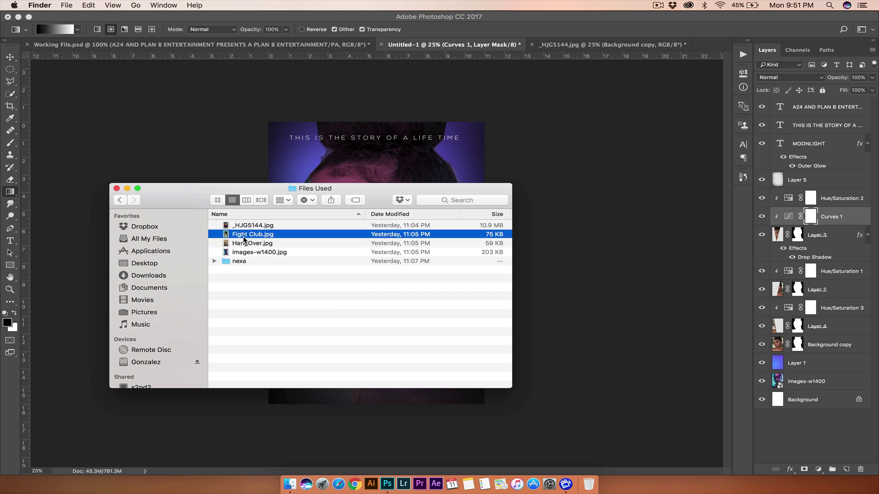
key(space)
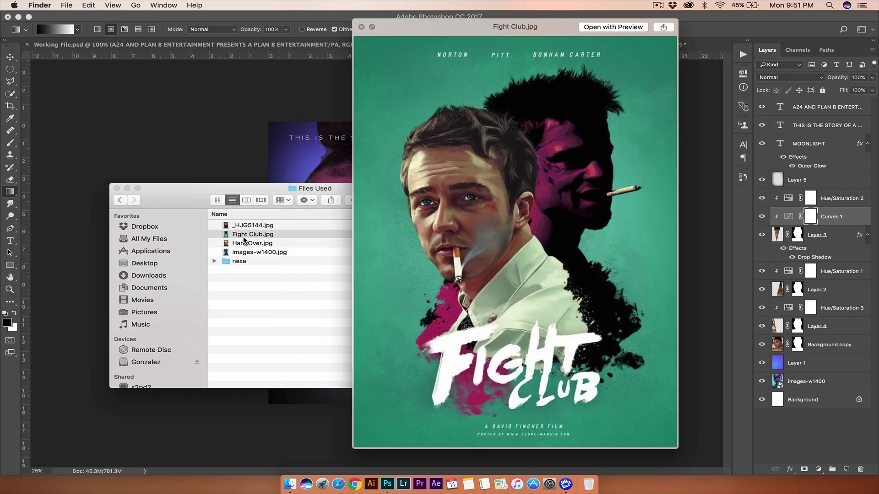
key(Down)
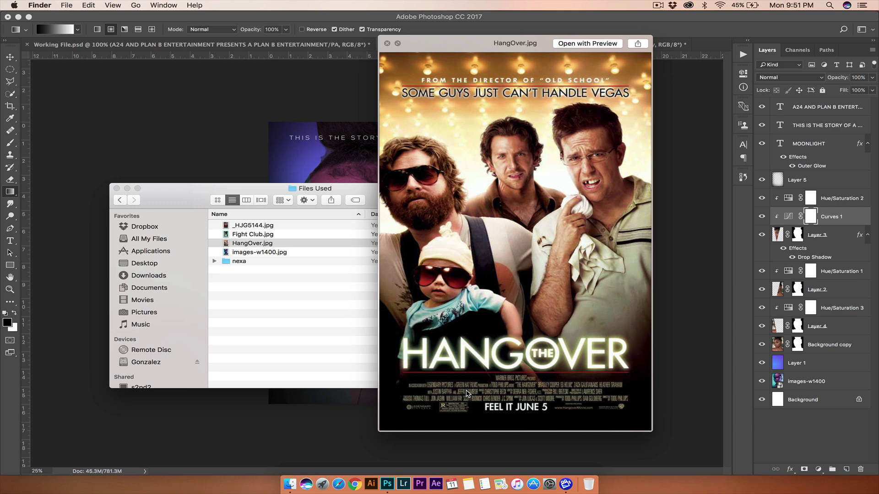
key(space)
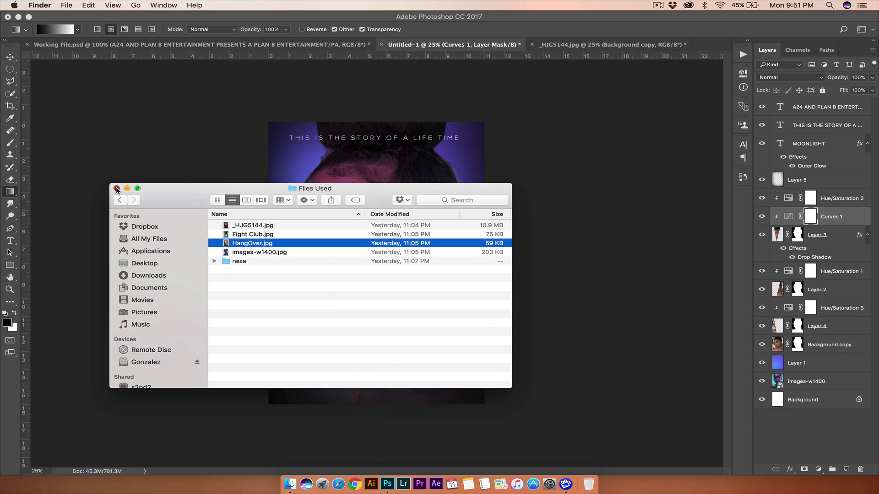
click(116, 189)
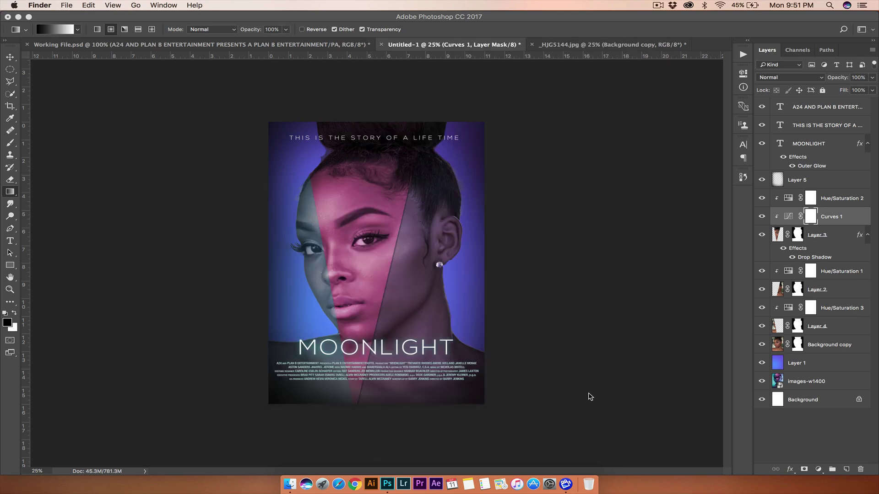